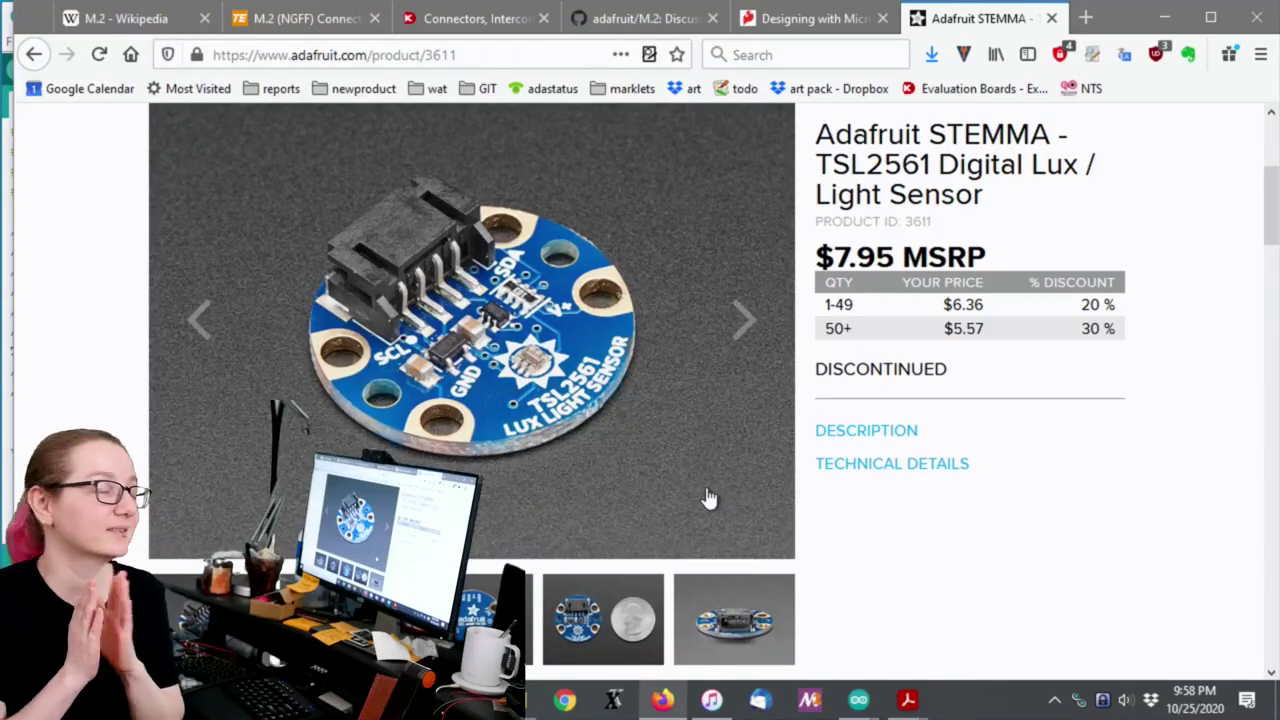
Step: Scroll through the adafruit/M.2 GitHub README and module photos, then move to the M.2 Wikipedia tab
click(698, 16)
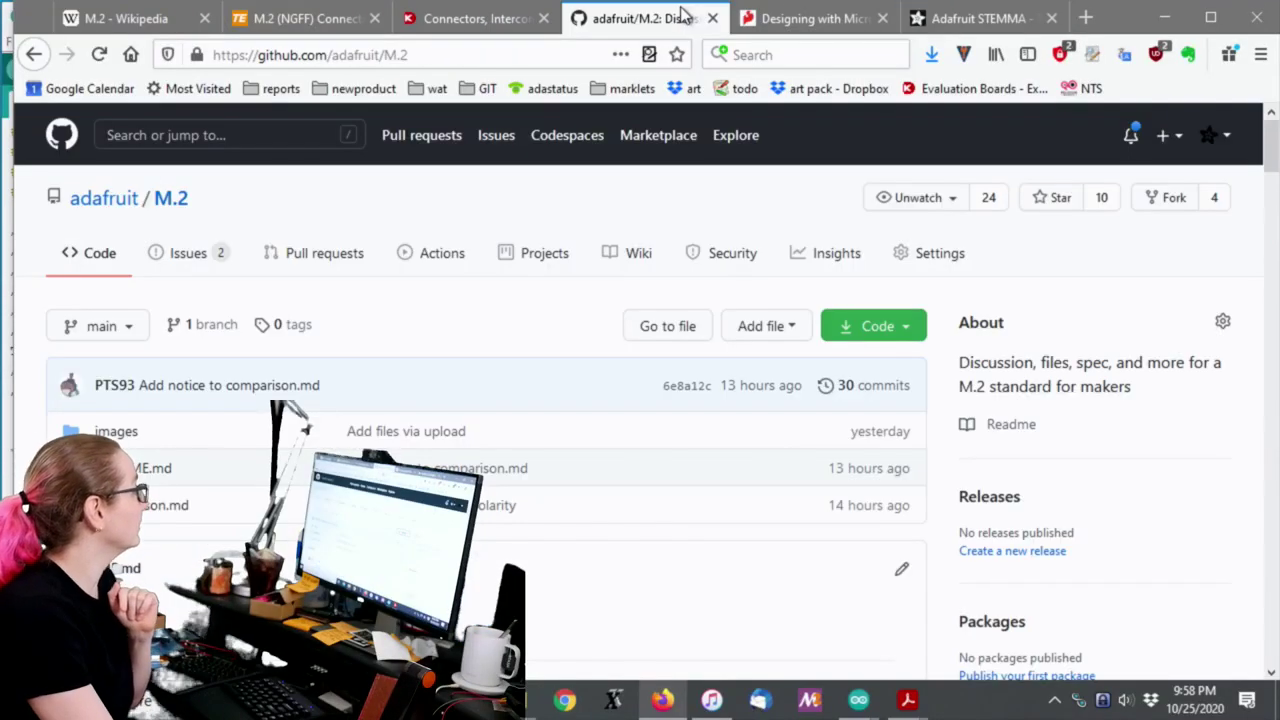
scroll(769, 263, down, 10)
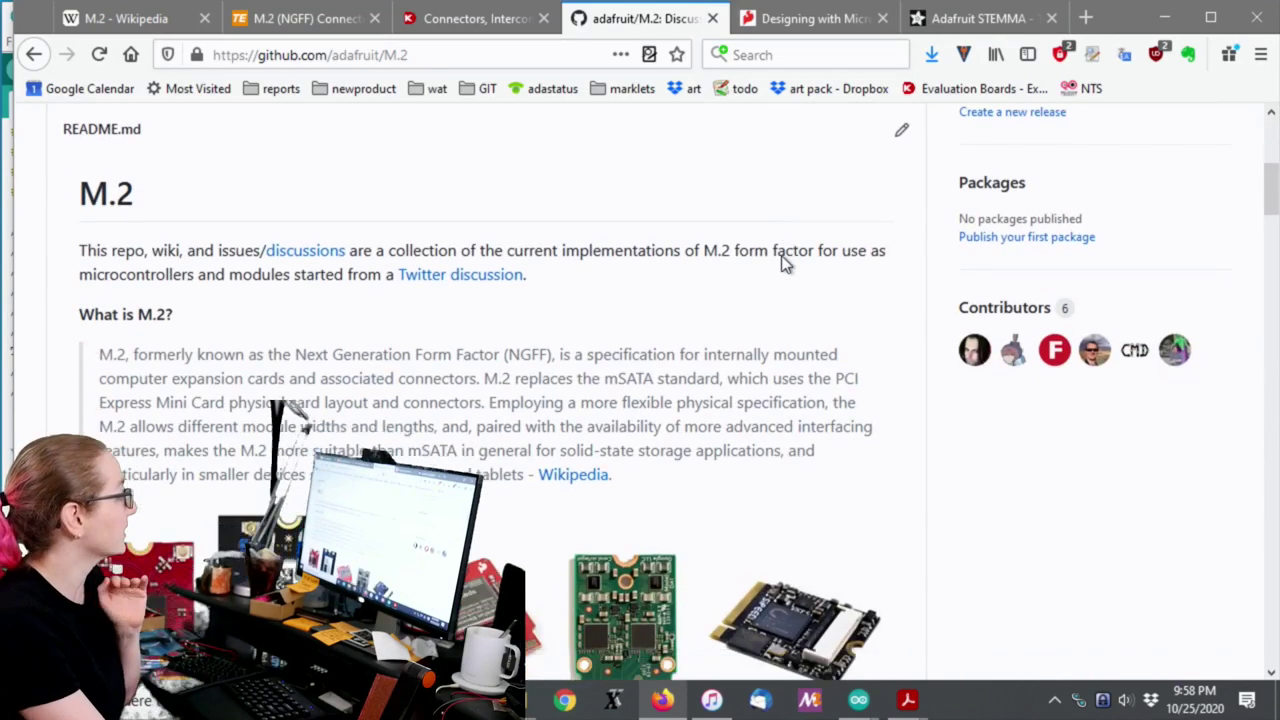
scroll(796, 280, down, 4)
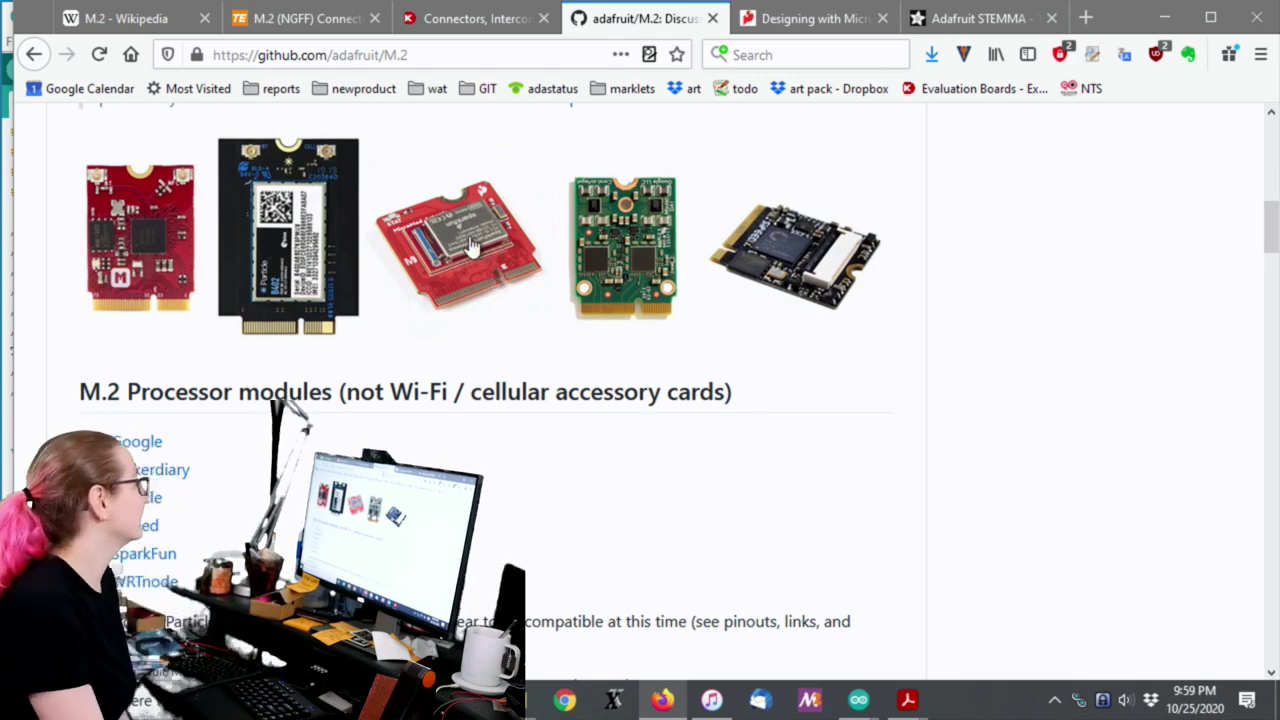
click(150, 18)
Step: Maximize Firefox and bring the M.2 module keying and component thickness tables into view
click(1208, 15)
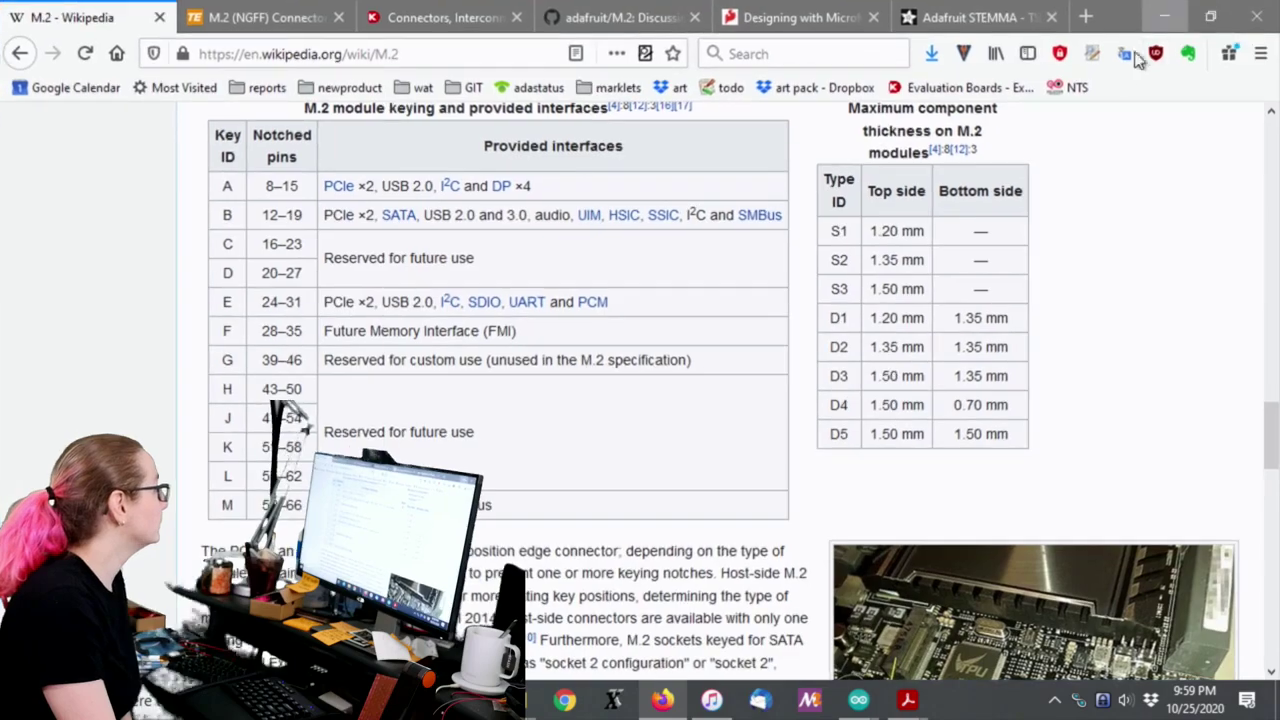
scroll(757, 276, up, 10)
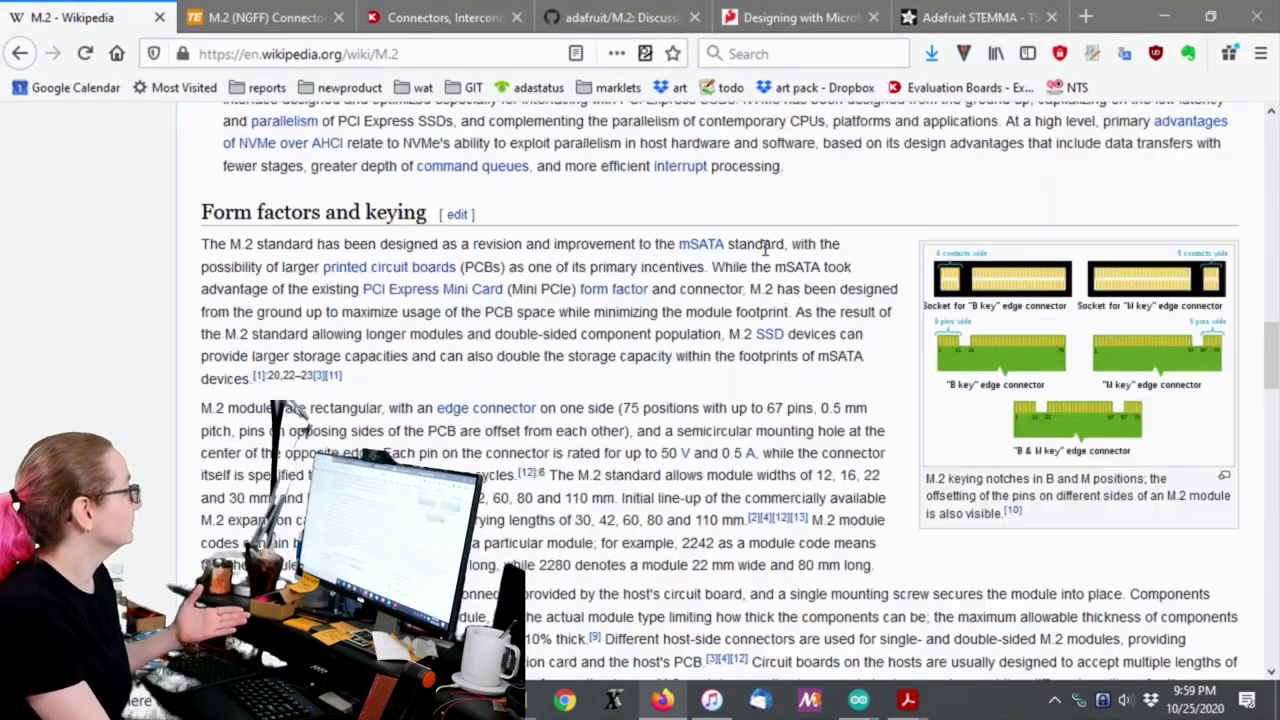
scroll(892, 248, down, 3)
scroll(1175, 408, down, 2)
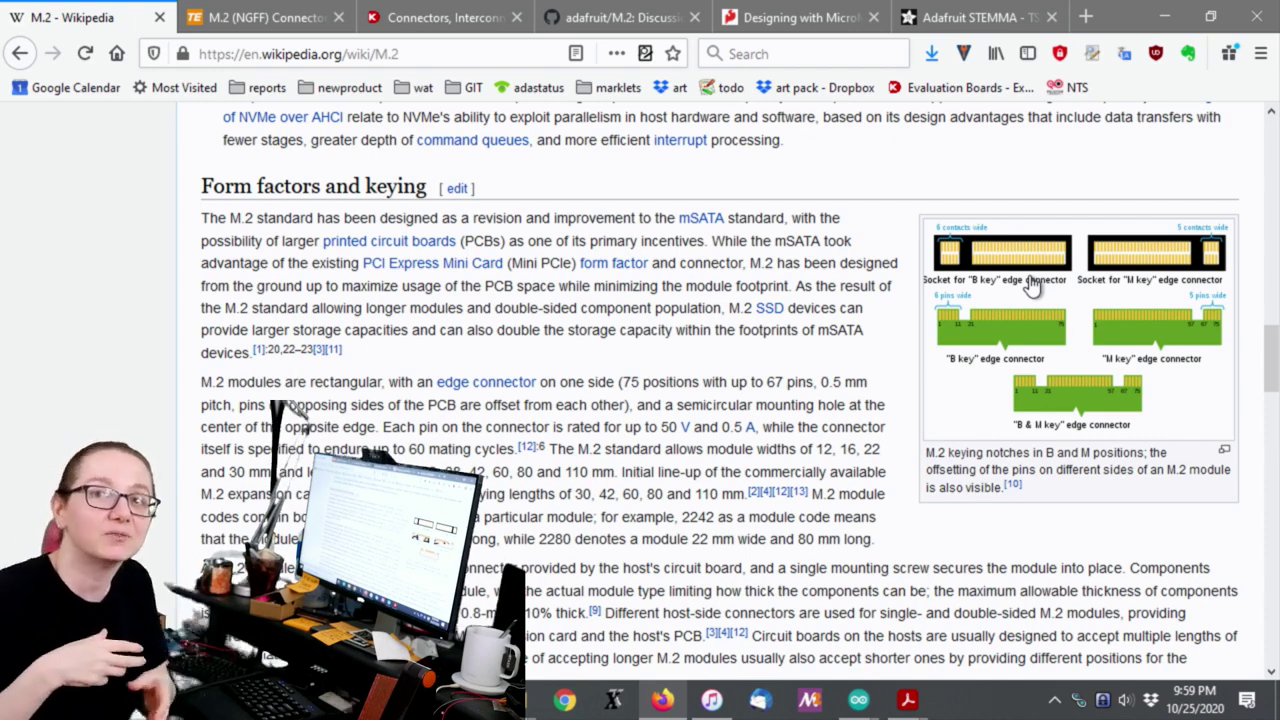
scroll(975, 420, up, 10)
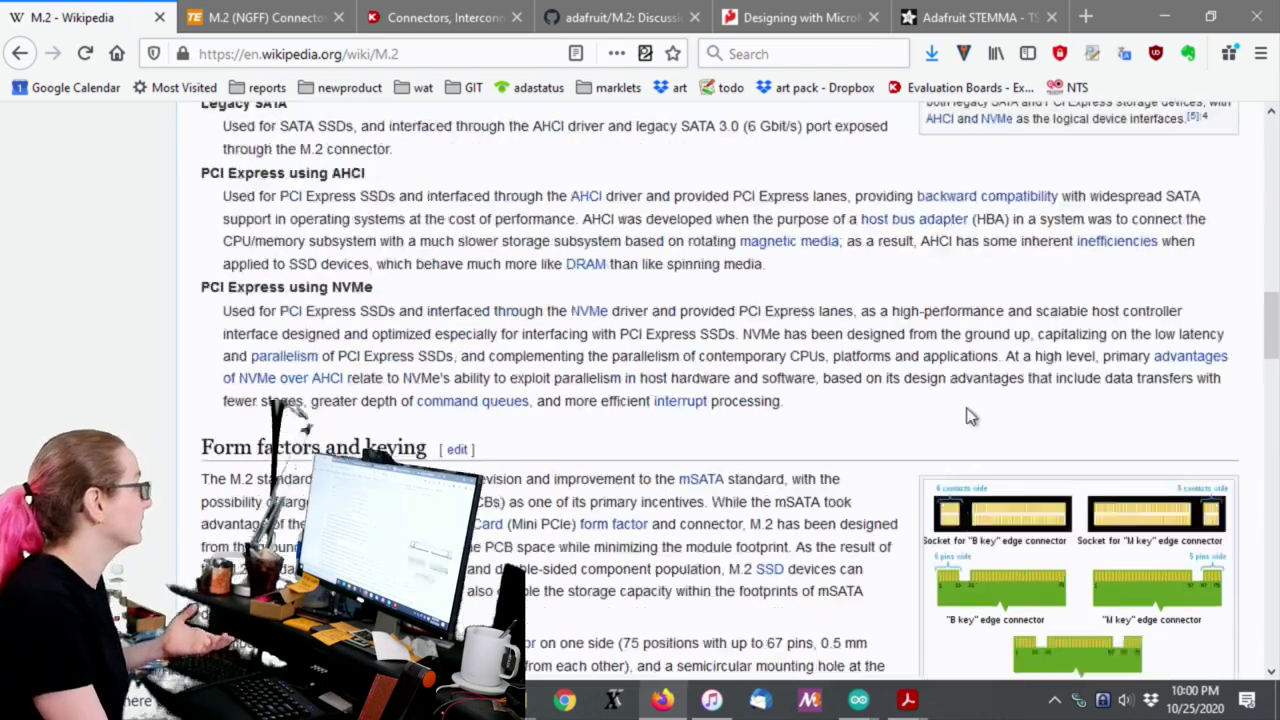
scroll(987, 430, up, 5)
scroll(987, 432, down, 15)
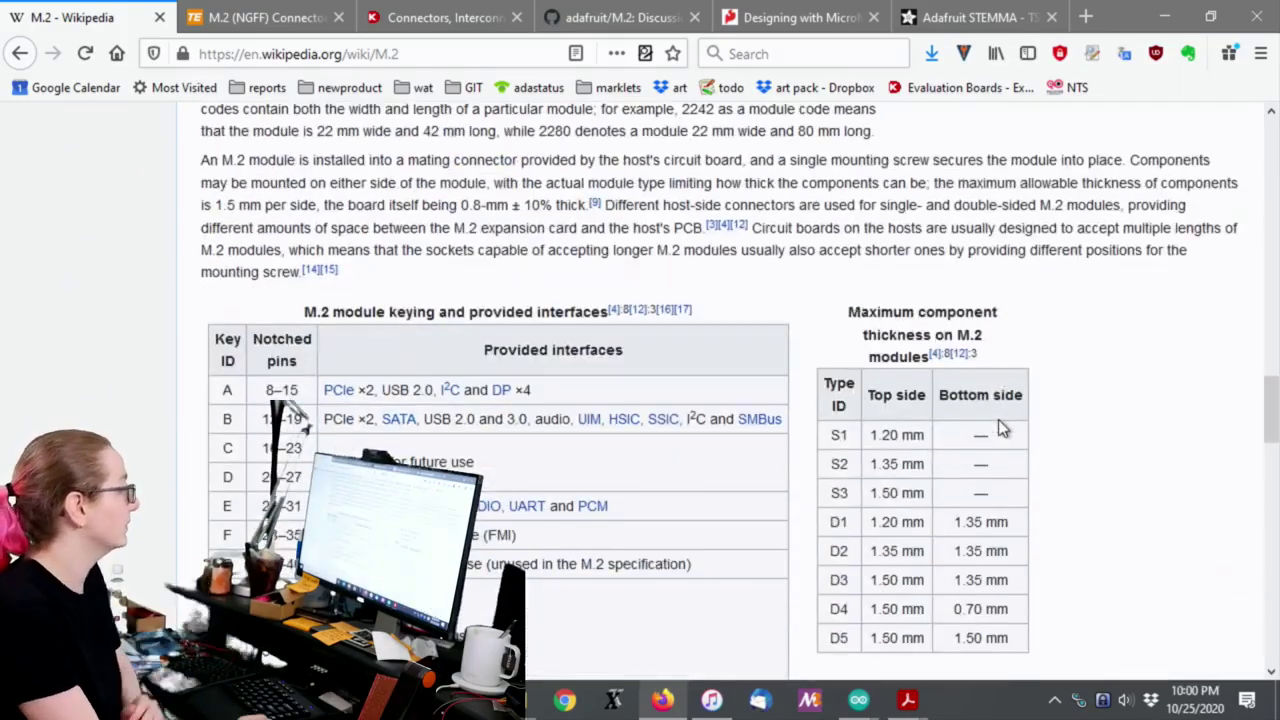
scroll(998, 426, down, 2)
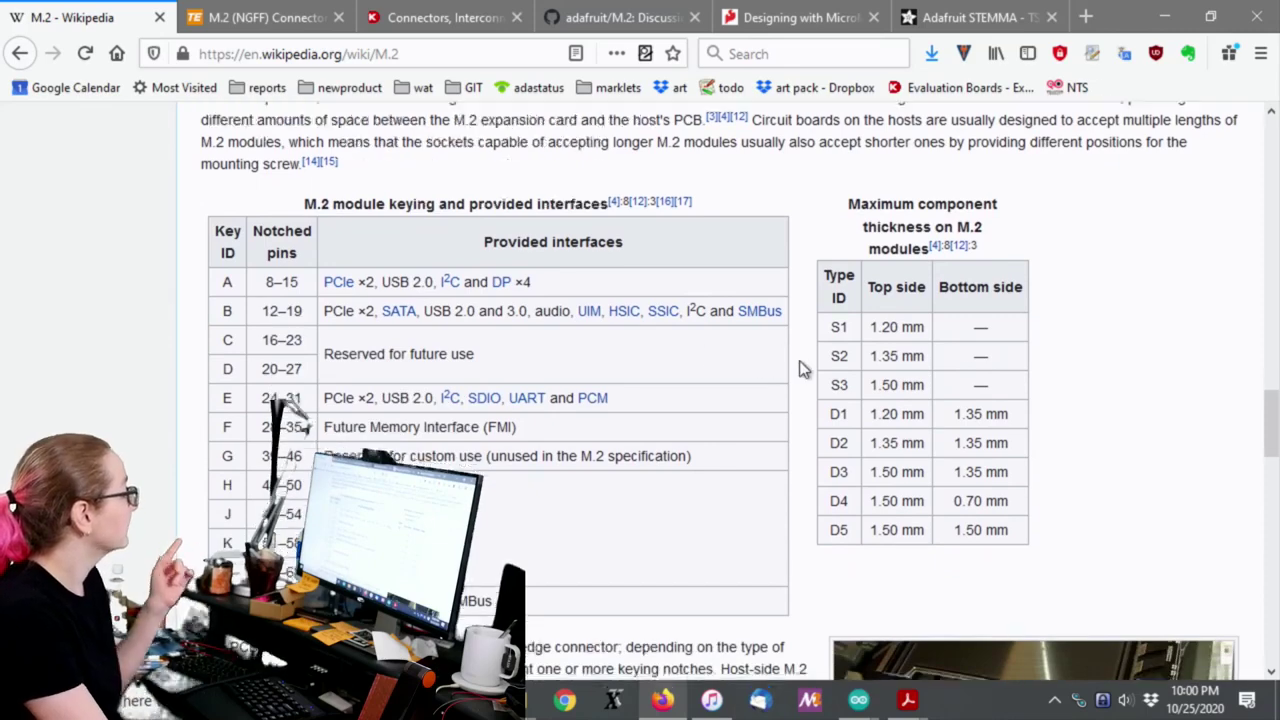
scroll(803, 370, down, 4)
scroll(738, 246, up, 4)
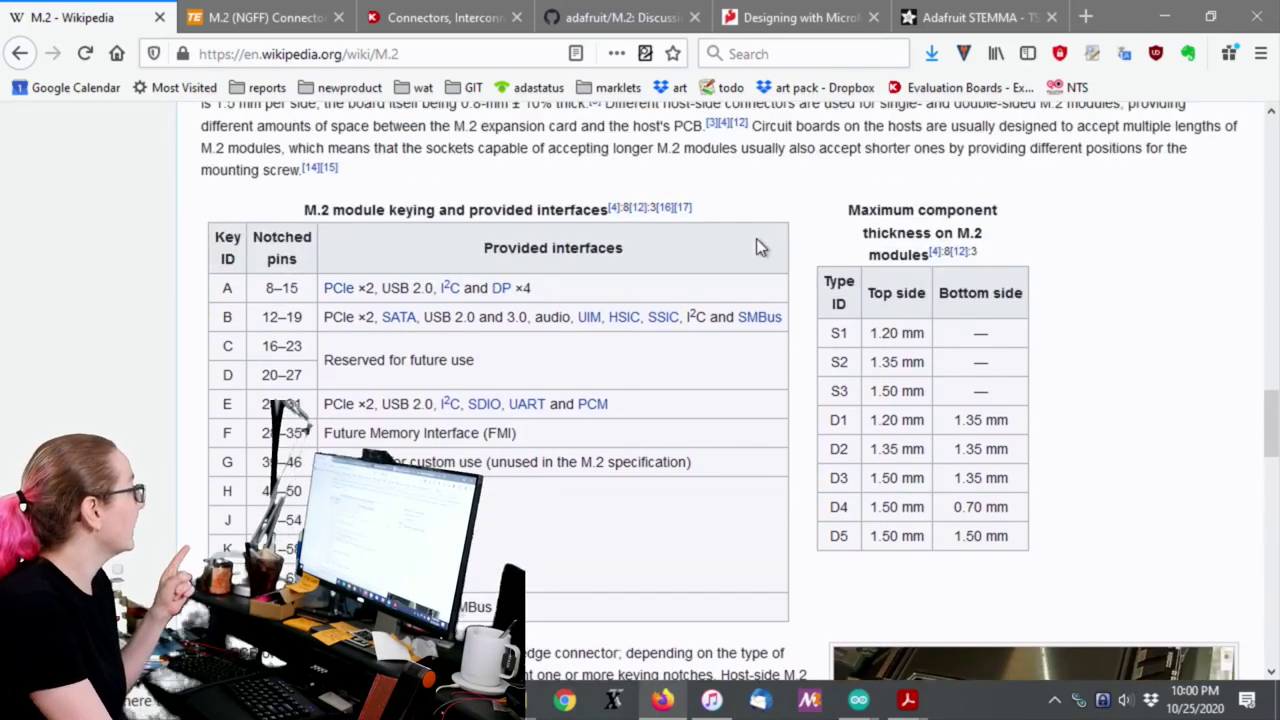
Step: Glance at the GitHub and Digi-Key tabs, then return to the Wikipedia M.2 article
click(661, 22)
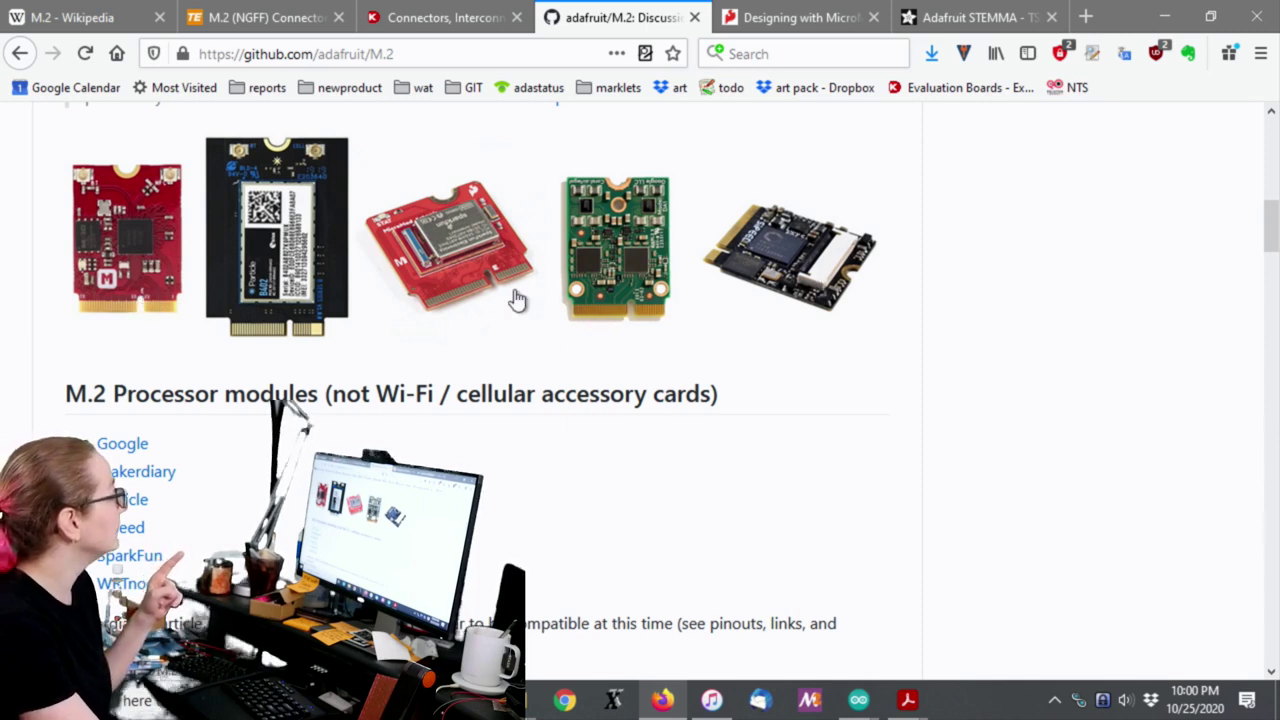
key(ctrl+shift+Tab)
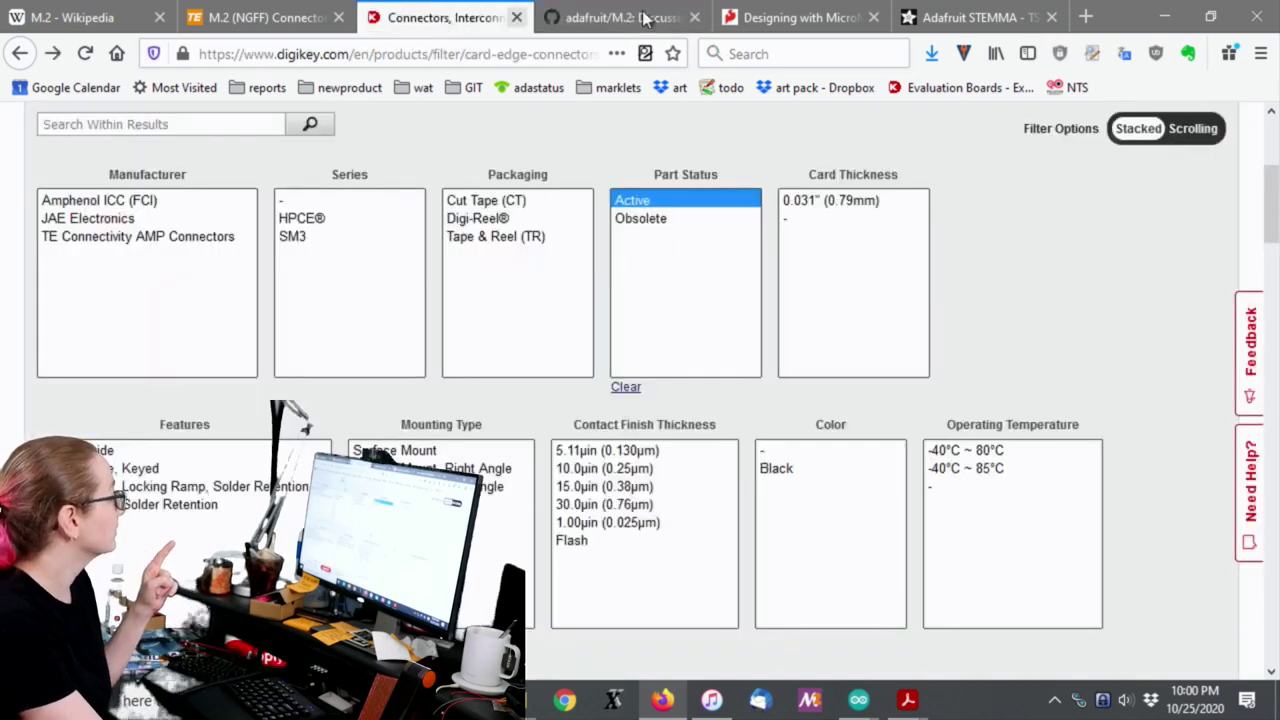
key(ctrl+shift+Tab)
key(ctrl+shift+Tab)
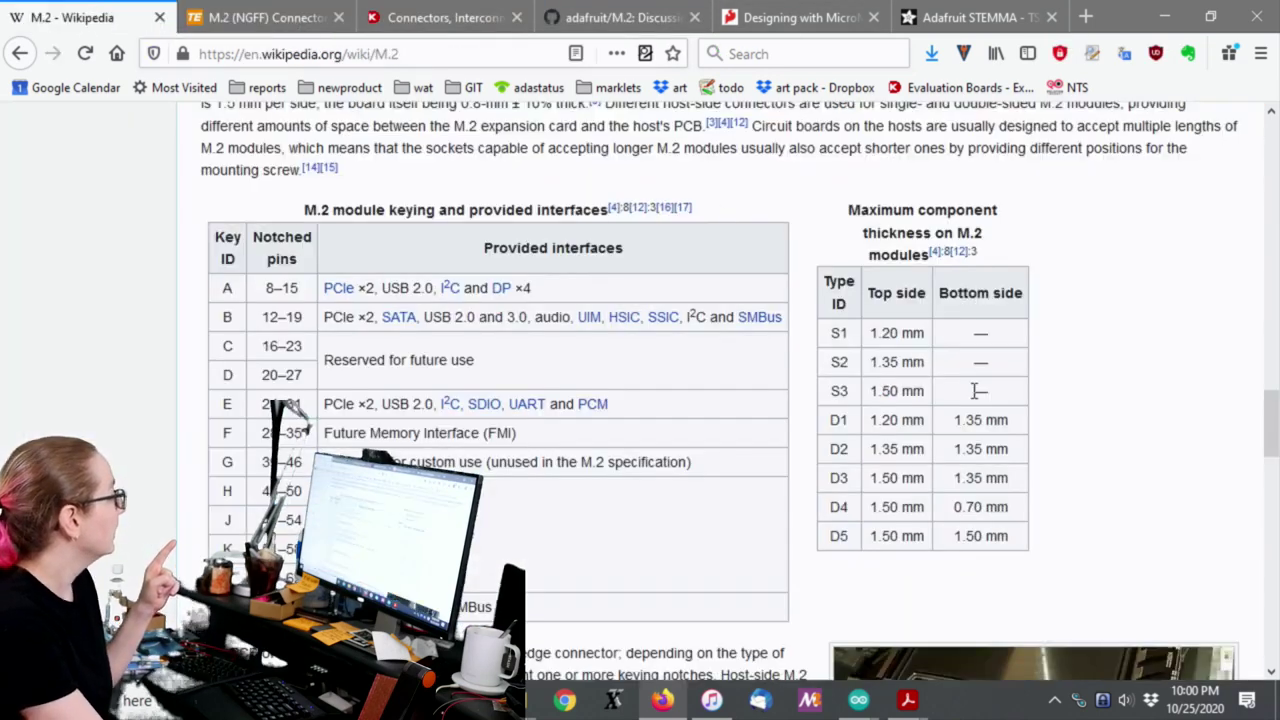
Step: Highlight the whole key E row of the keying table, after briefly trying rows A and B
drag(382, 403, 668, 406)
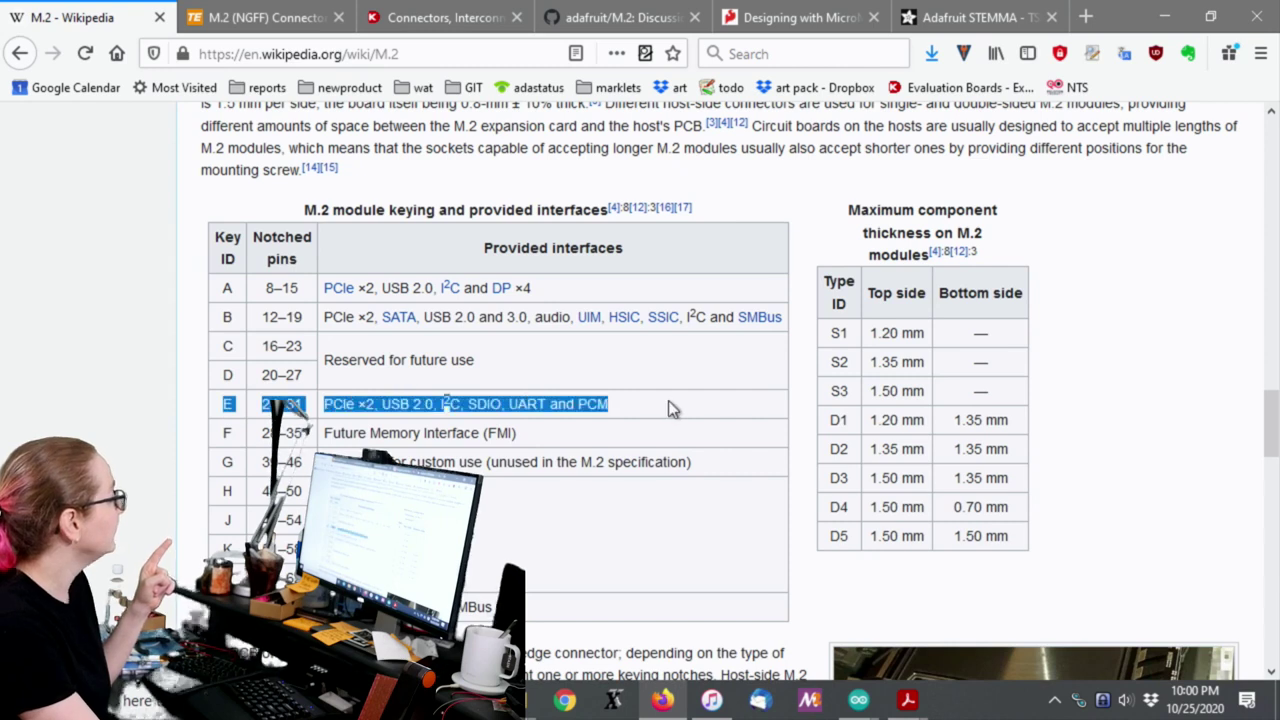
drag(565, 290, 213, 296)
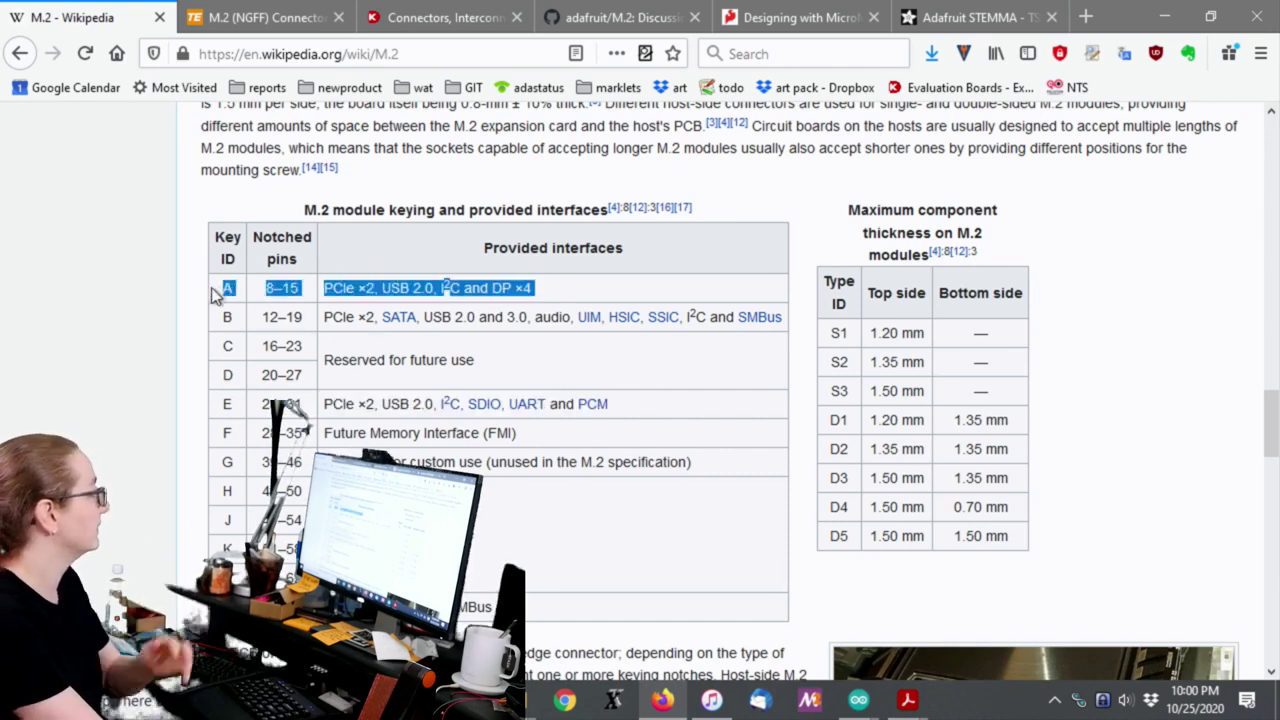
click(298, 415)
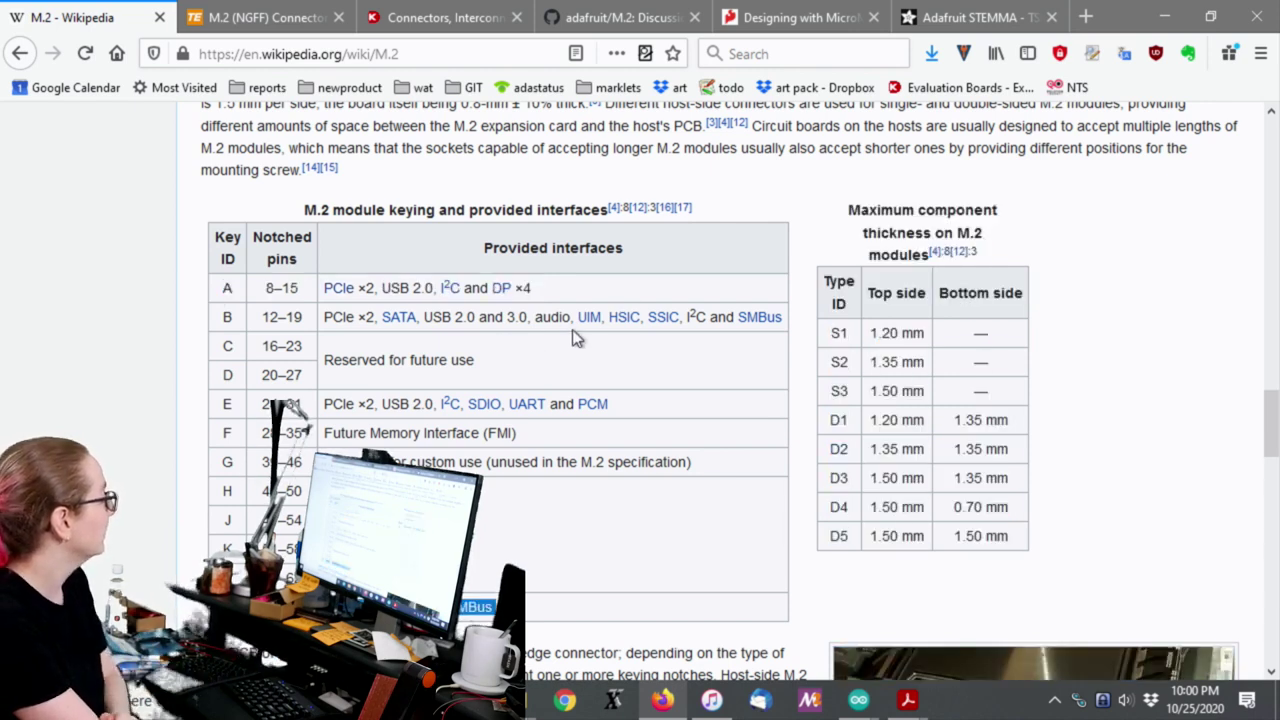
drag(551, 318, 442, 318)
drag(648, 412, 220, 415)
click(610, 413)
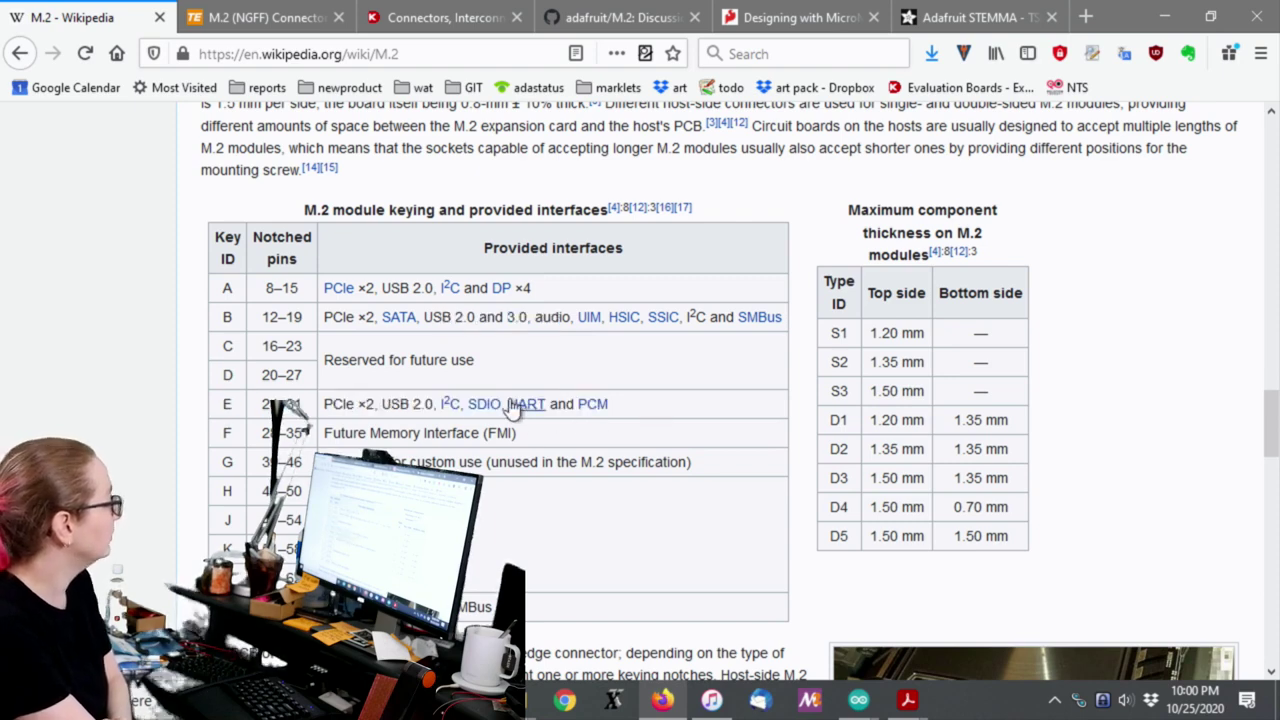
mouse_move(450, 406)
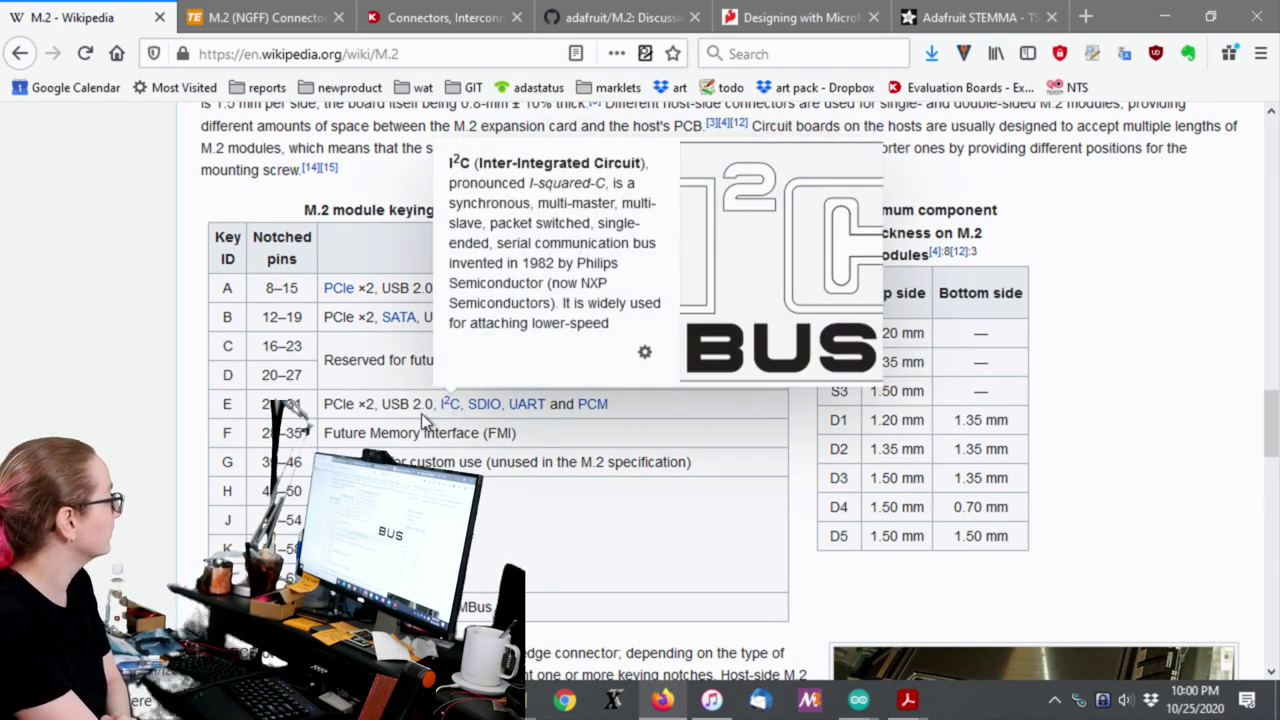
drag(656, 405, 214, 416)
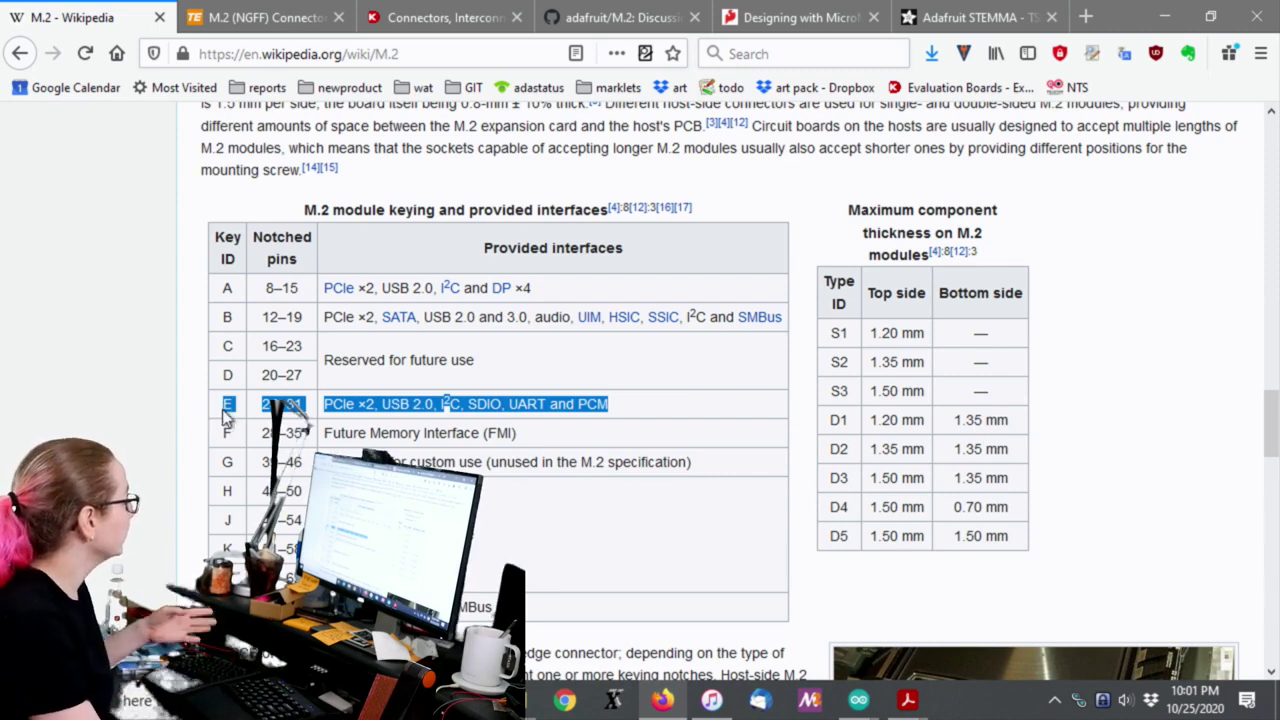
Step: Replace the old M.2 NGFF search on Digi-Key with 'm.2 connec' and run it
click(430, 22)
scroll(586, 166, up, 5)
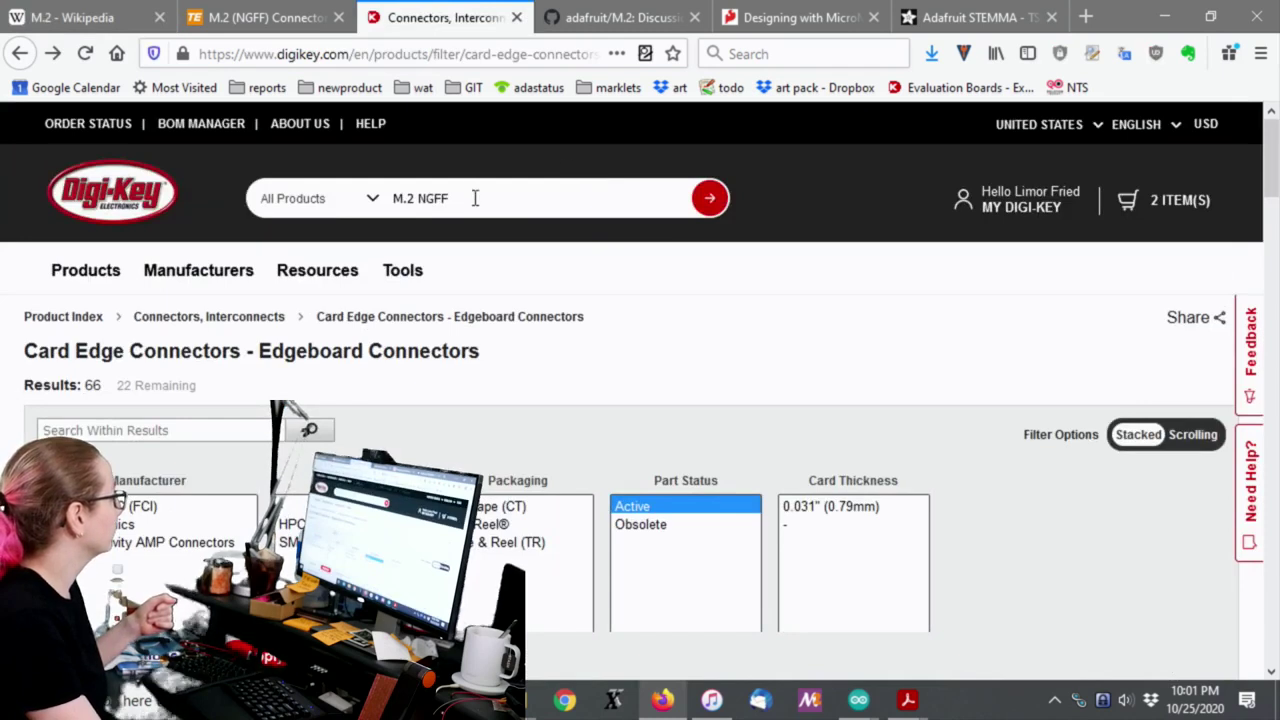
drag(475, 198, 383, 200)
key(BackSpace)
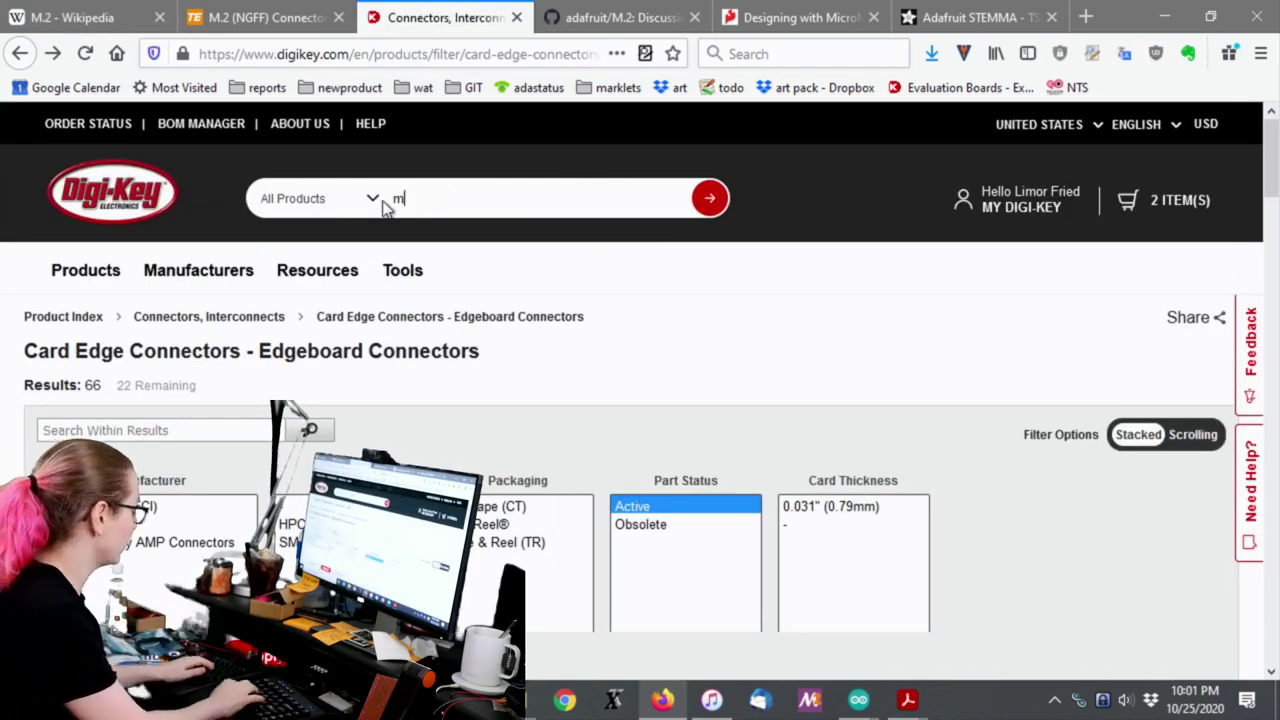
text(m.2 connector)
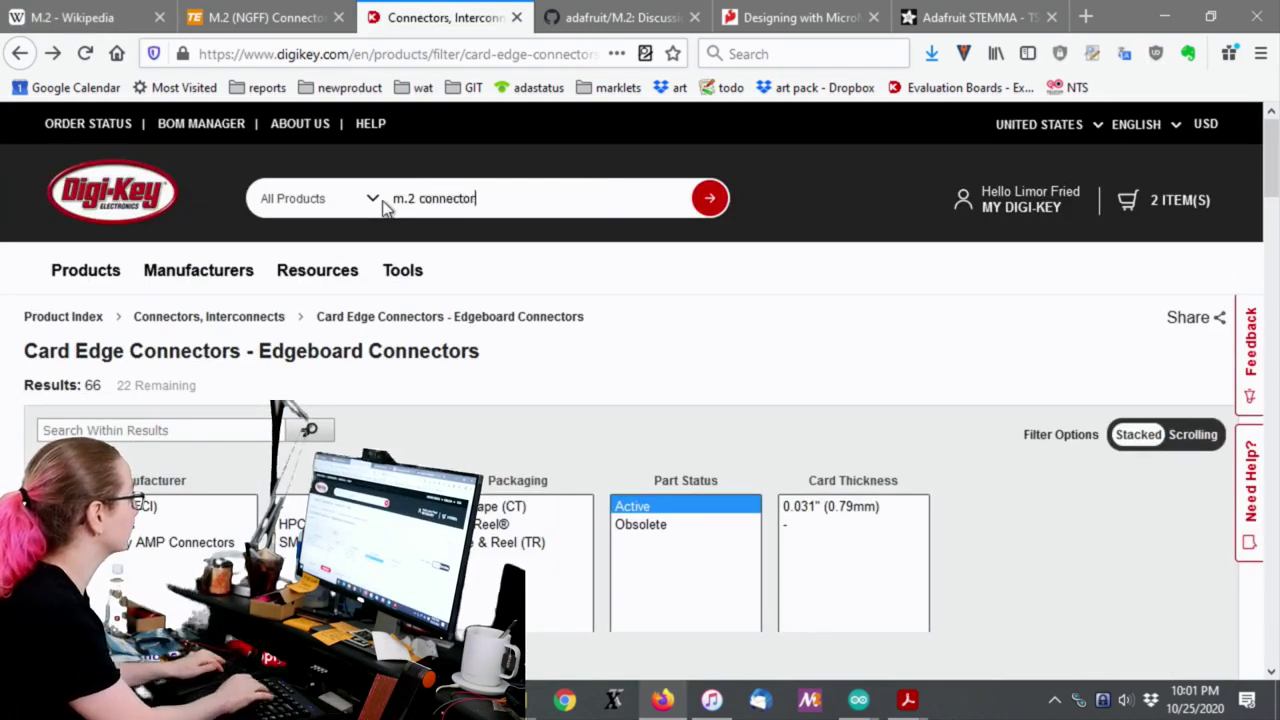
key(Return)
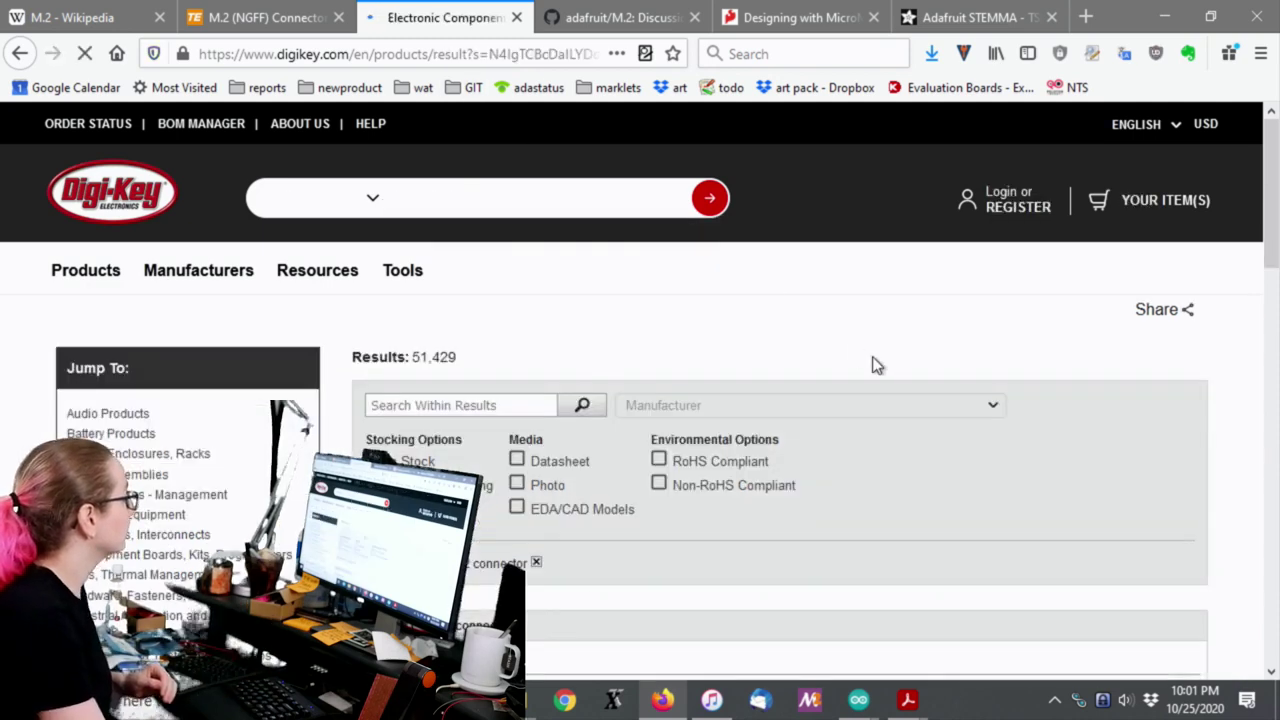
Step: Scroll the Card Edge Connectors results and open TE's 2199119-8 product page
scroll(873, 365, down, 4)
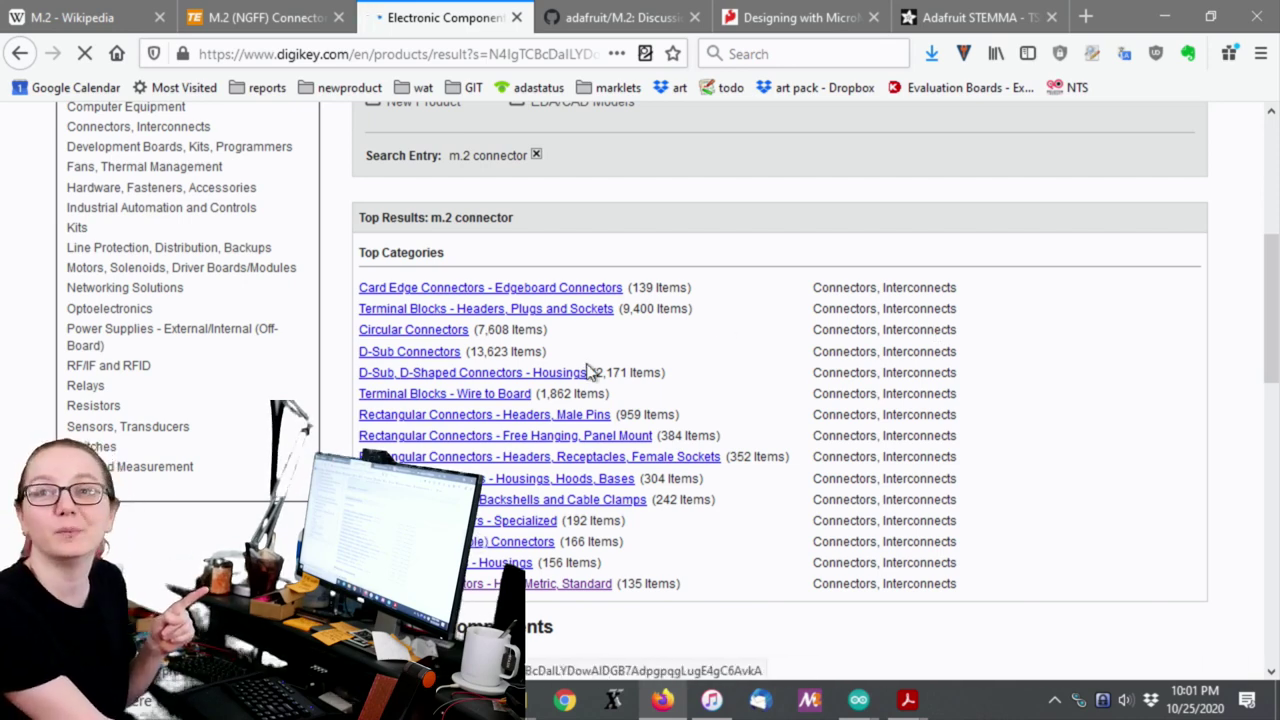
scroll(510, 345, down, 2)
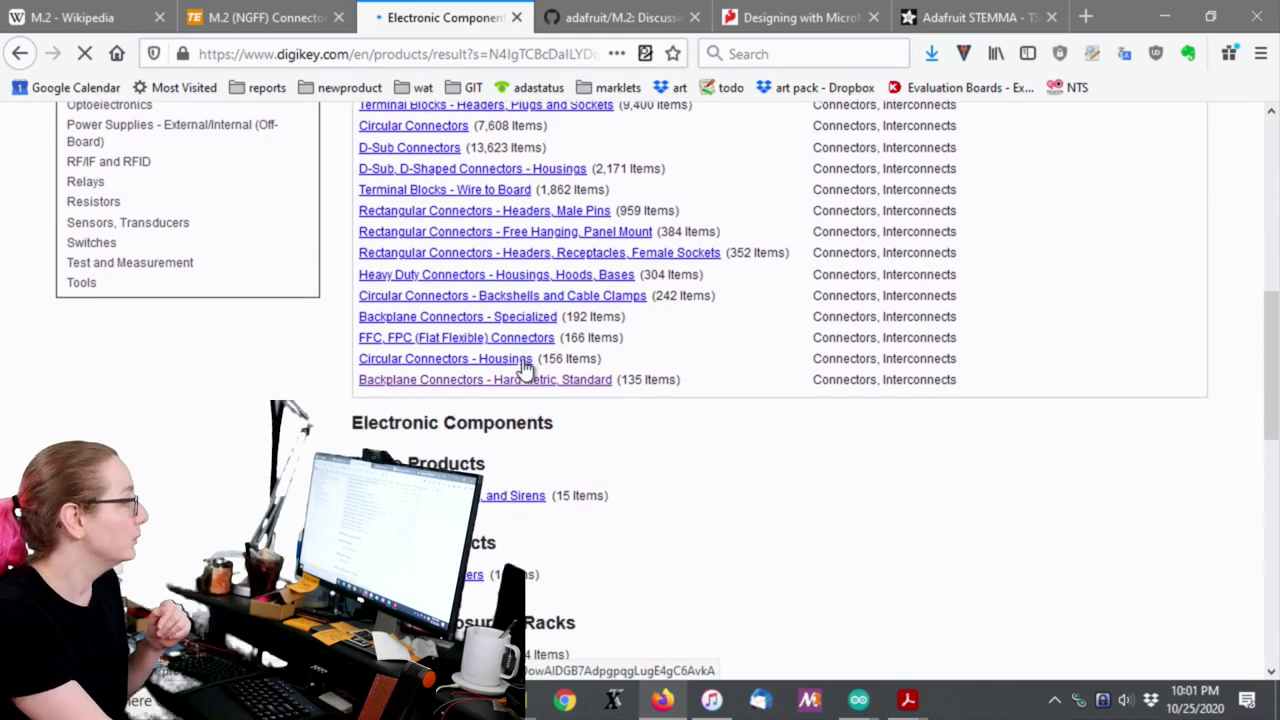
scroll(776, 434, up, 1)
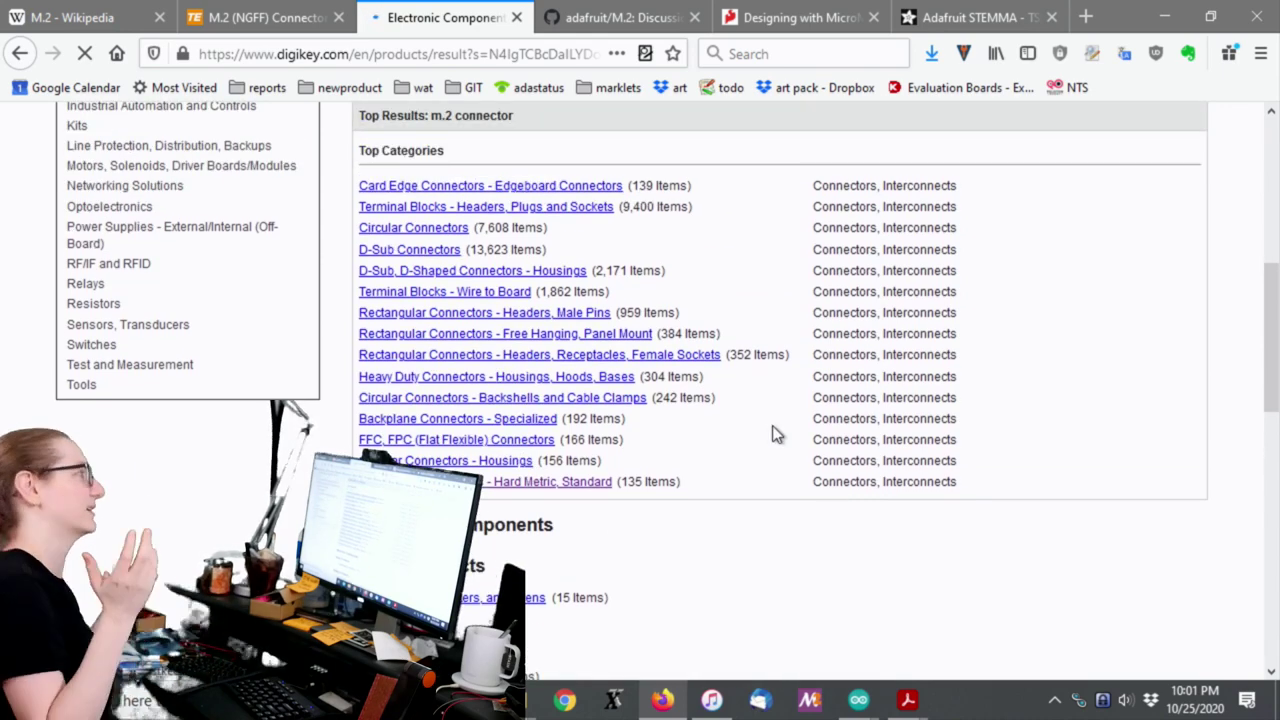
scroll(776, 434, down, 1)
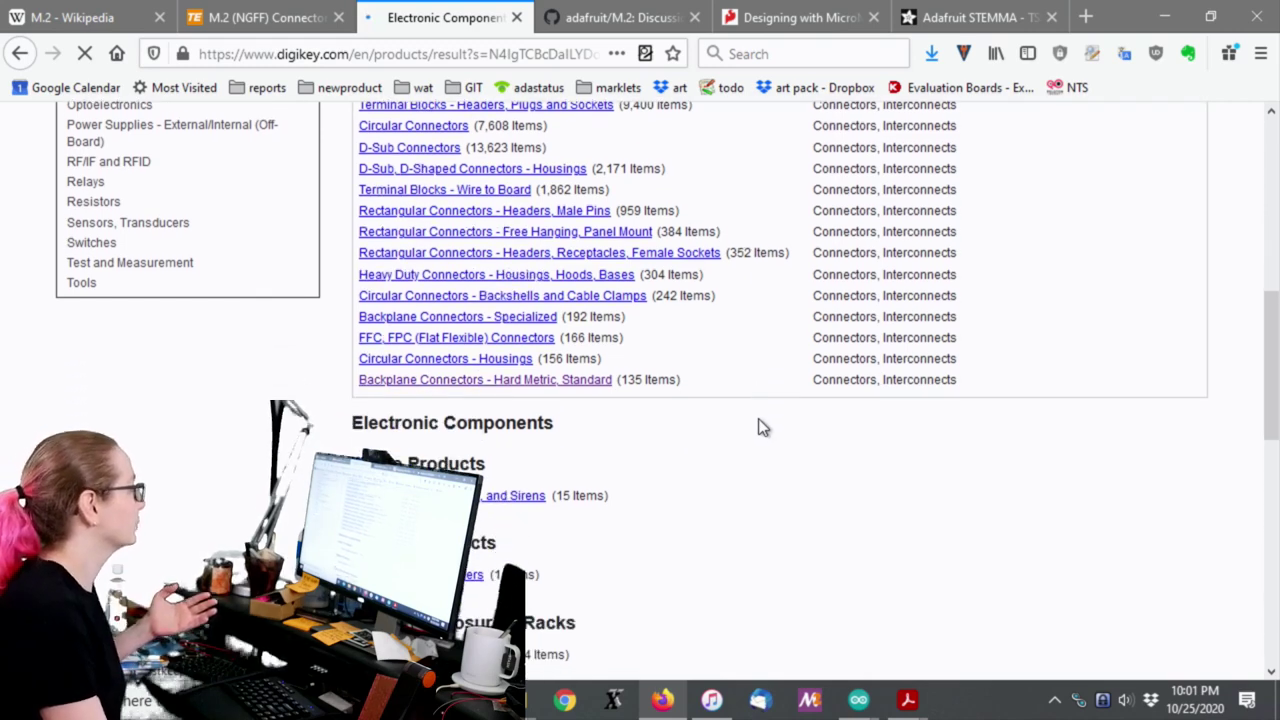
scroll(760, 426, up, 1)
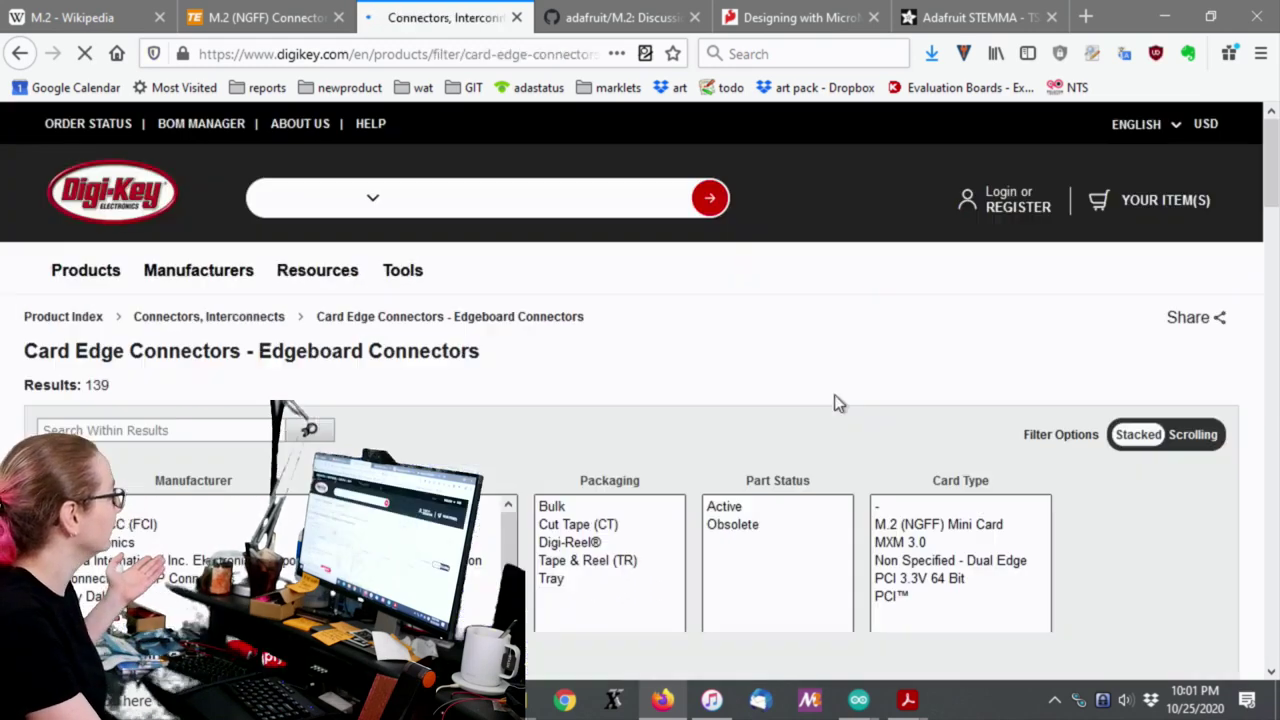
scroll(835, 397, down, 8)
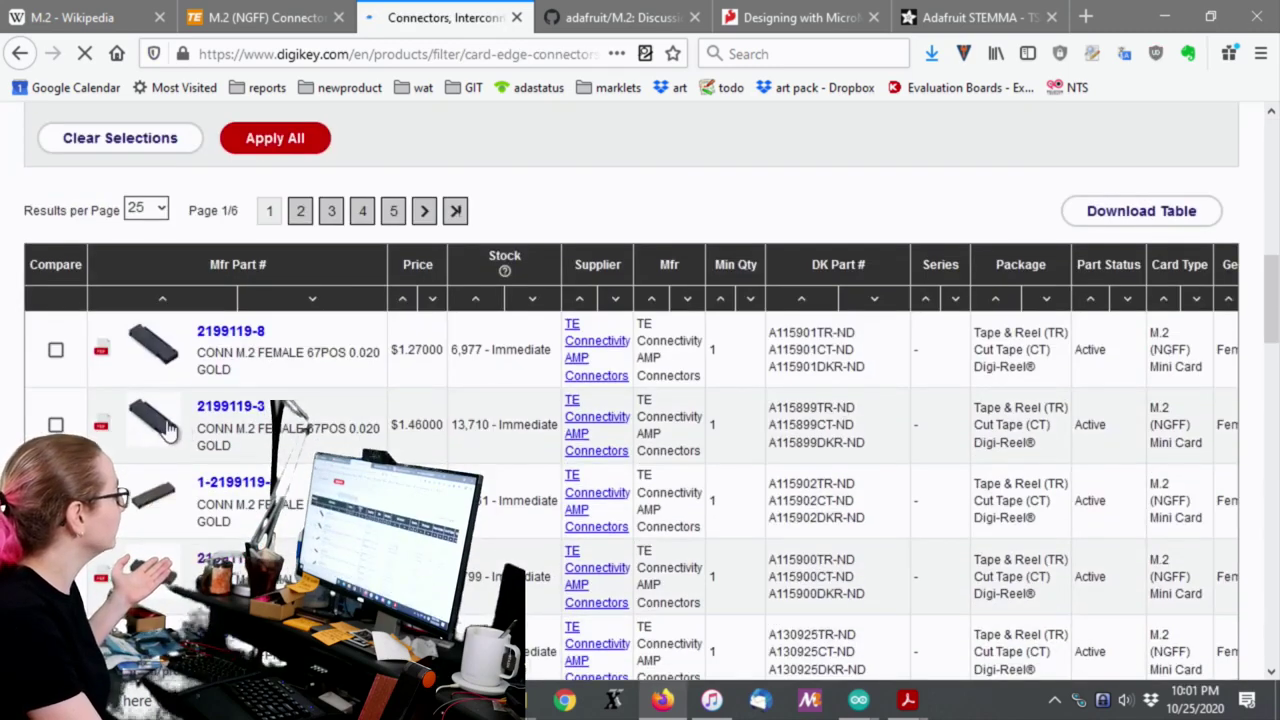
click(155, 371)
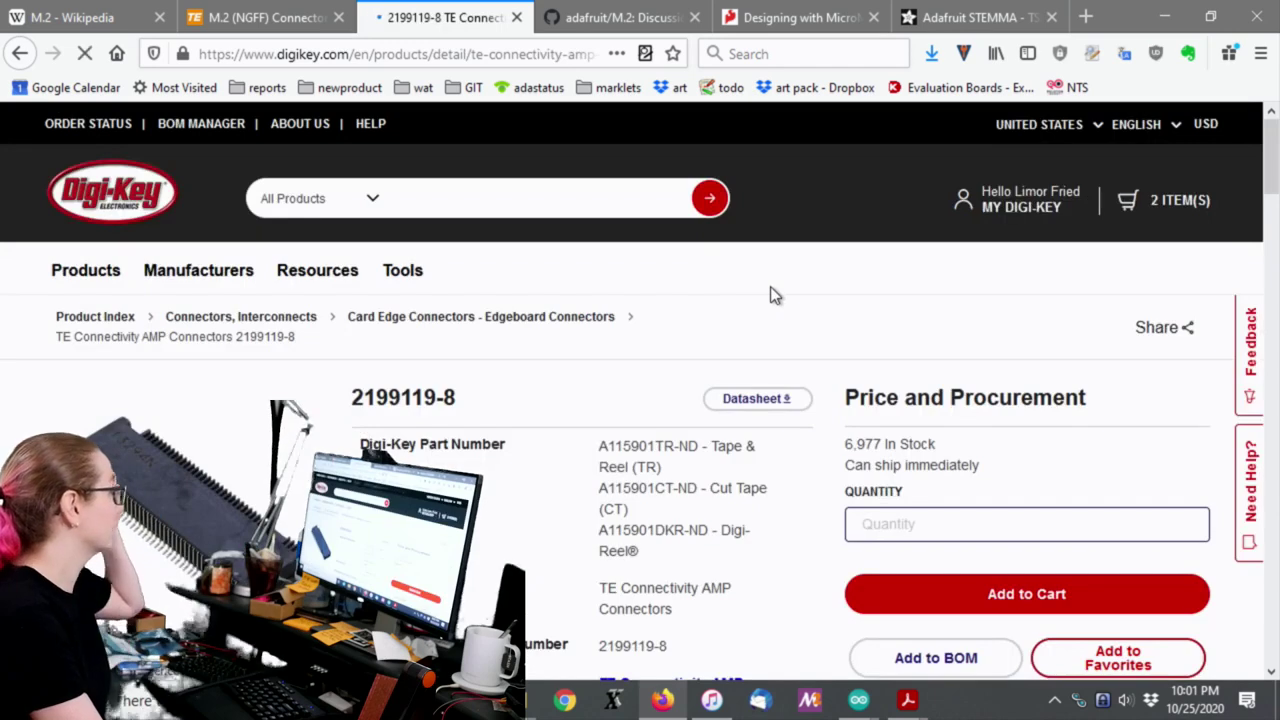
Step: Go back to the listing, select '(NGFF)' in TE's M.2 connector description, then return to Digi-Key
click(16, 58)
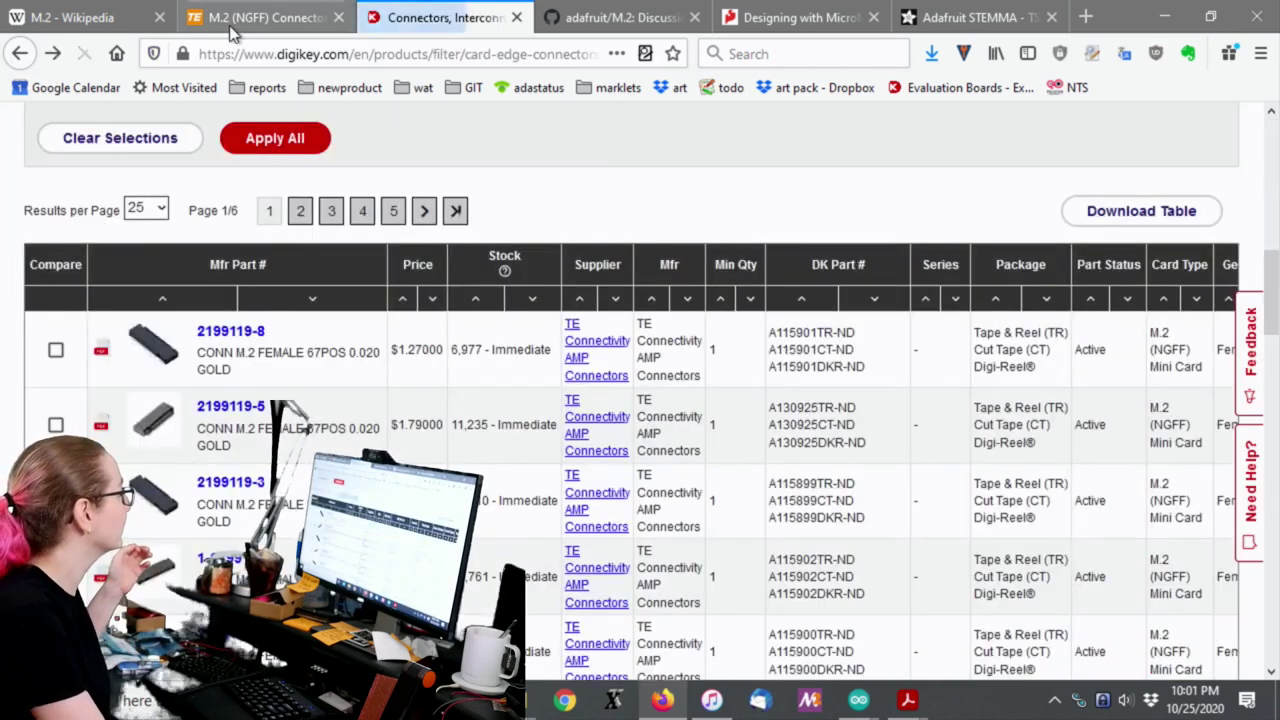
click(256, 32)
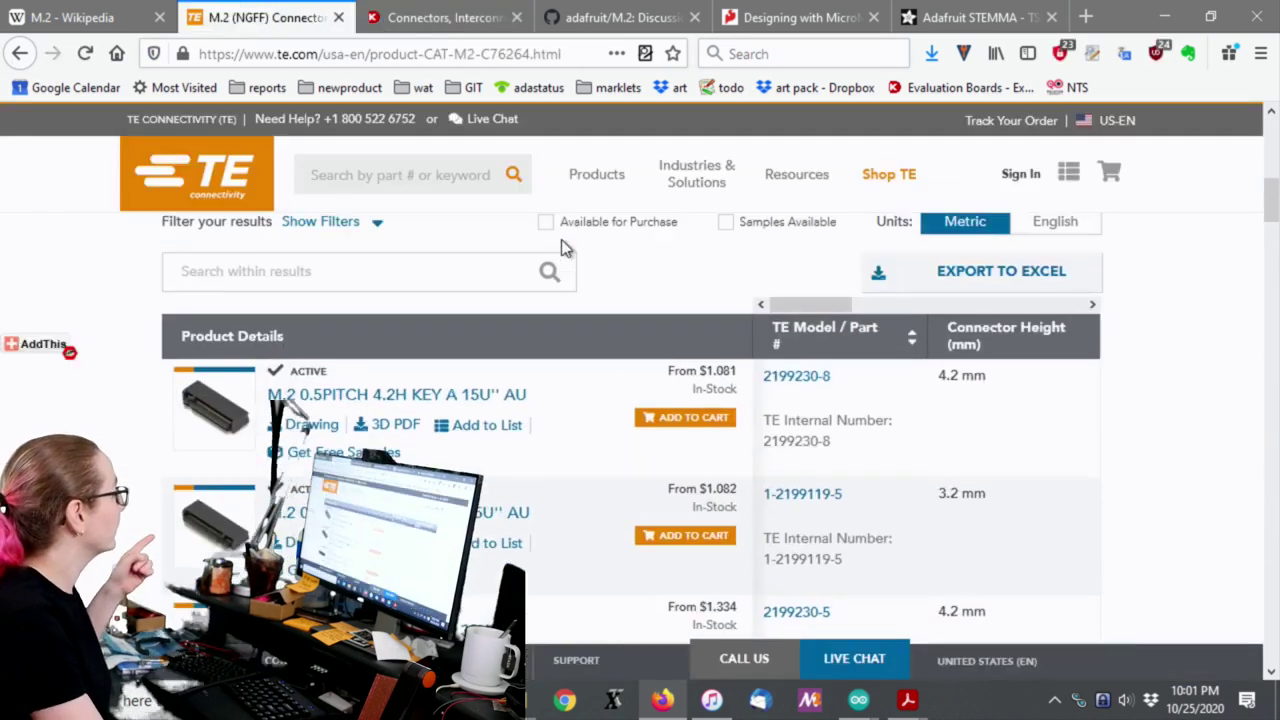
scroll(563, 247, up, 10)
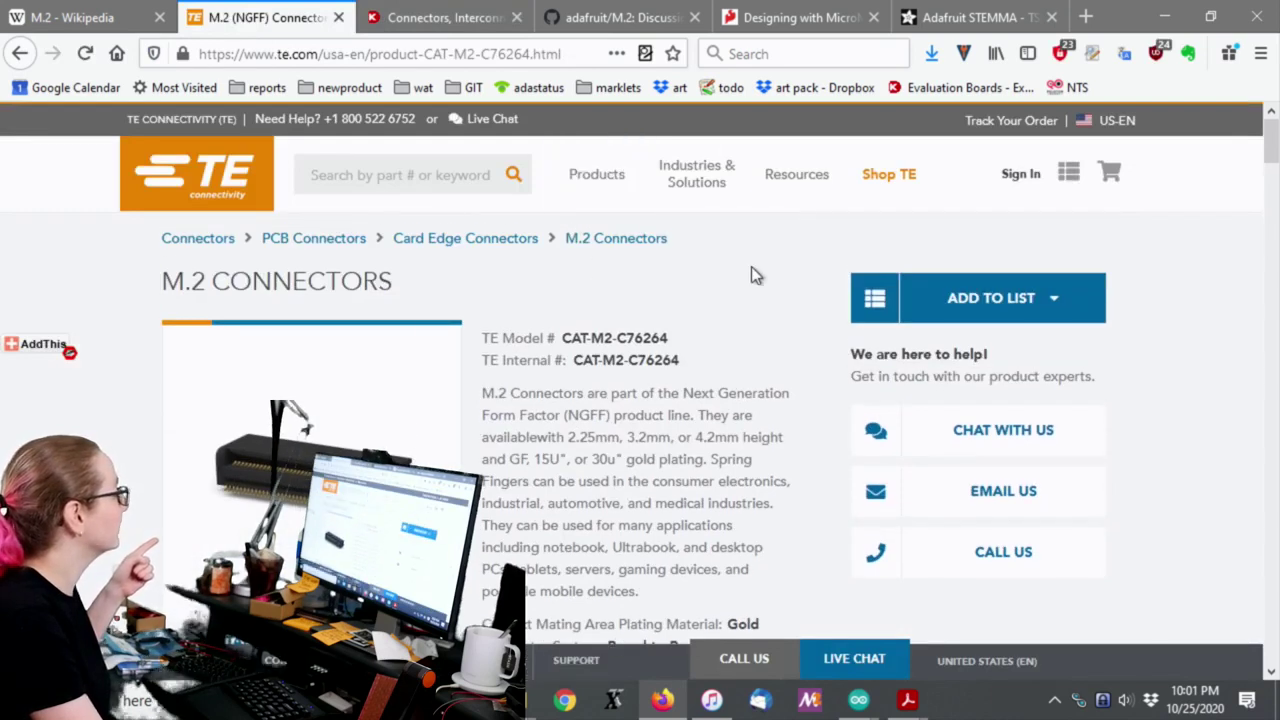
scroll(751, 266, down, 1)
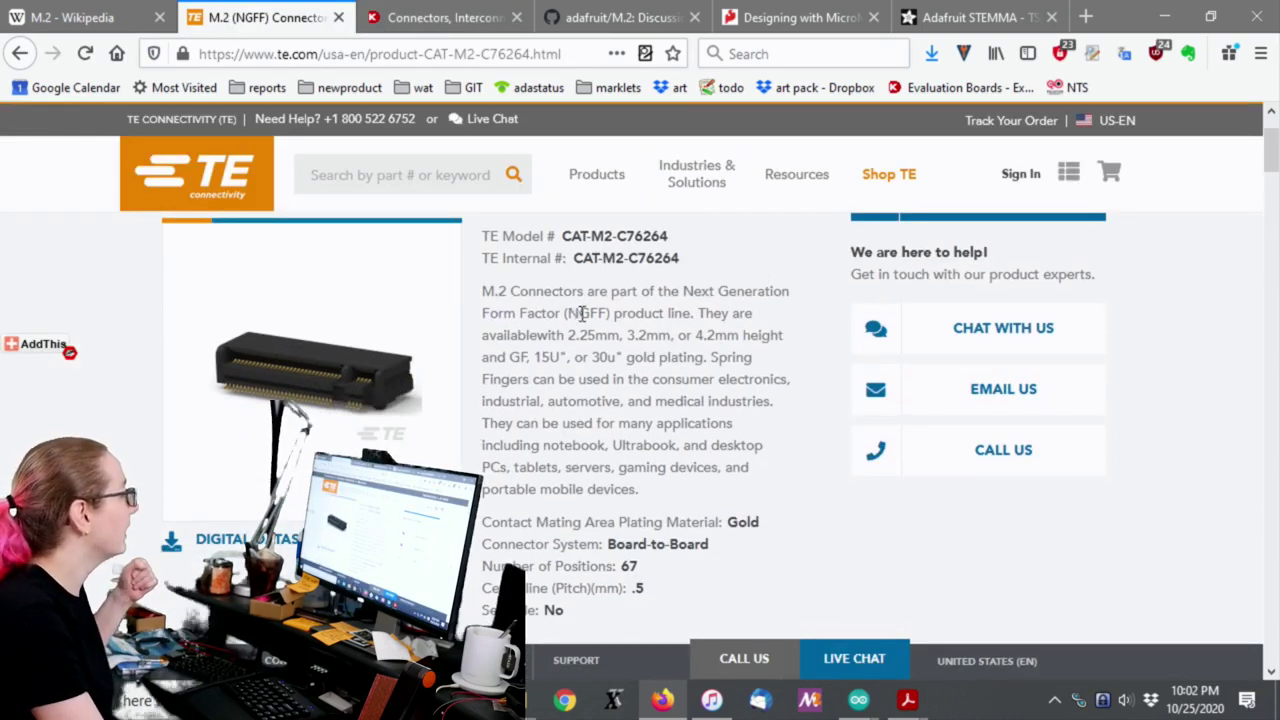
drag(566, 313, 612, 312)
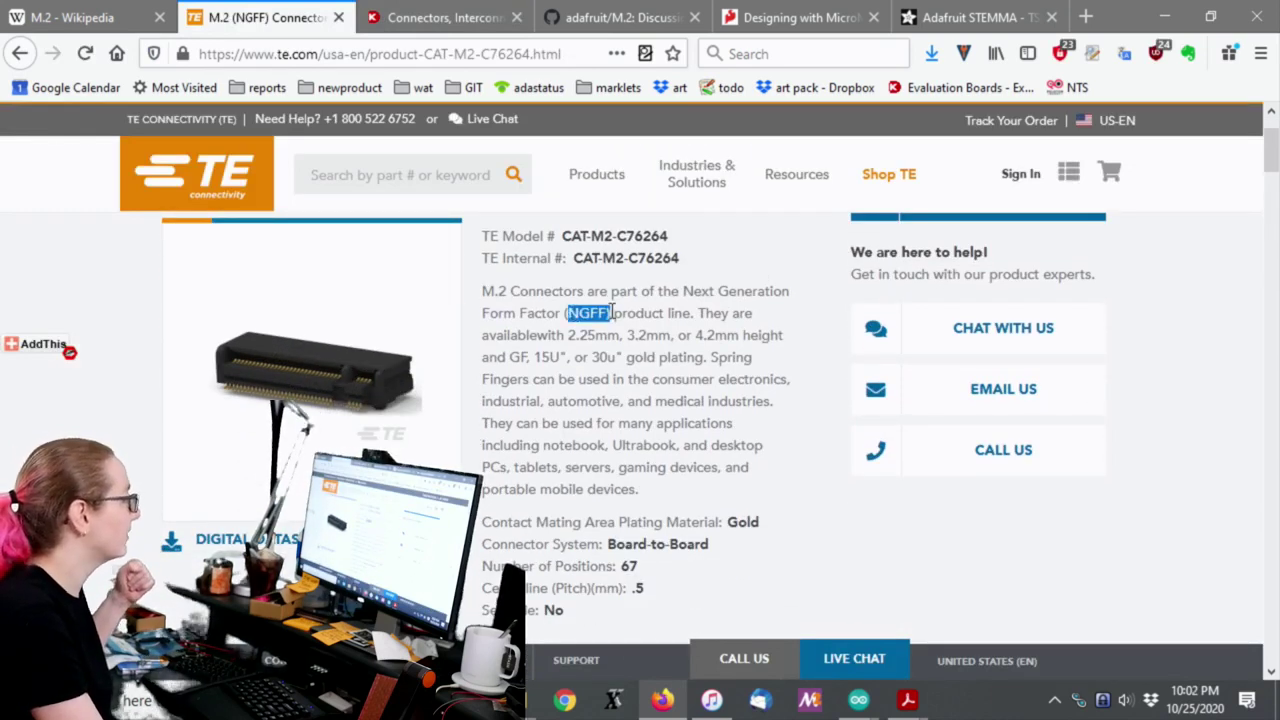
click(433, 18)
scroll(464, 185, up, 3)
Step: Run a Digi-Key search for 'm.2 ngff'
scroll(455, 180, up, 4)
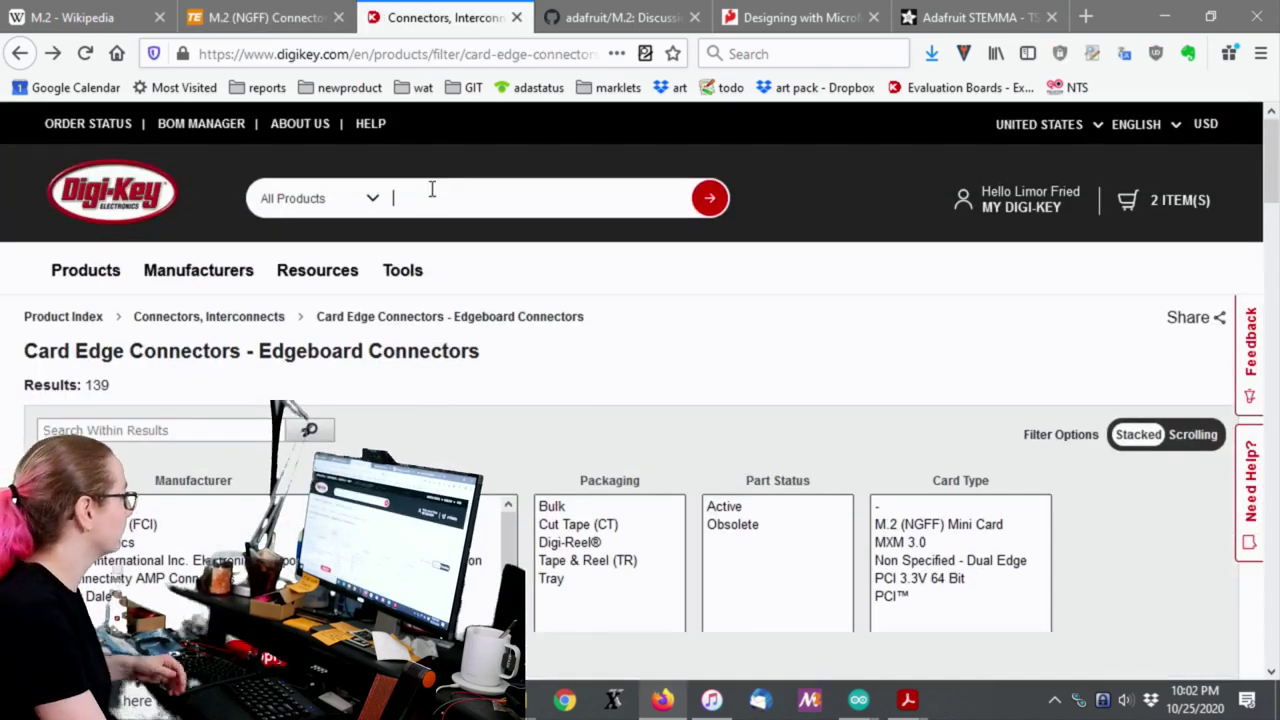
click(432, 190)
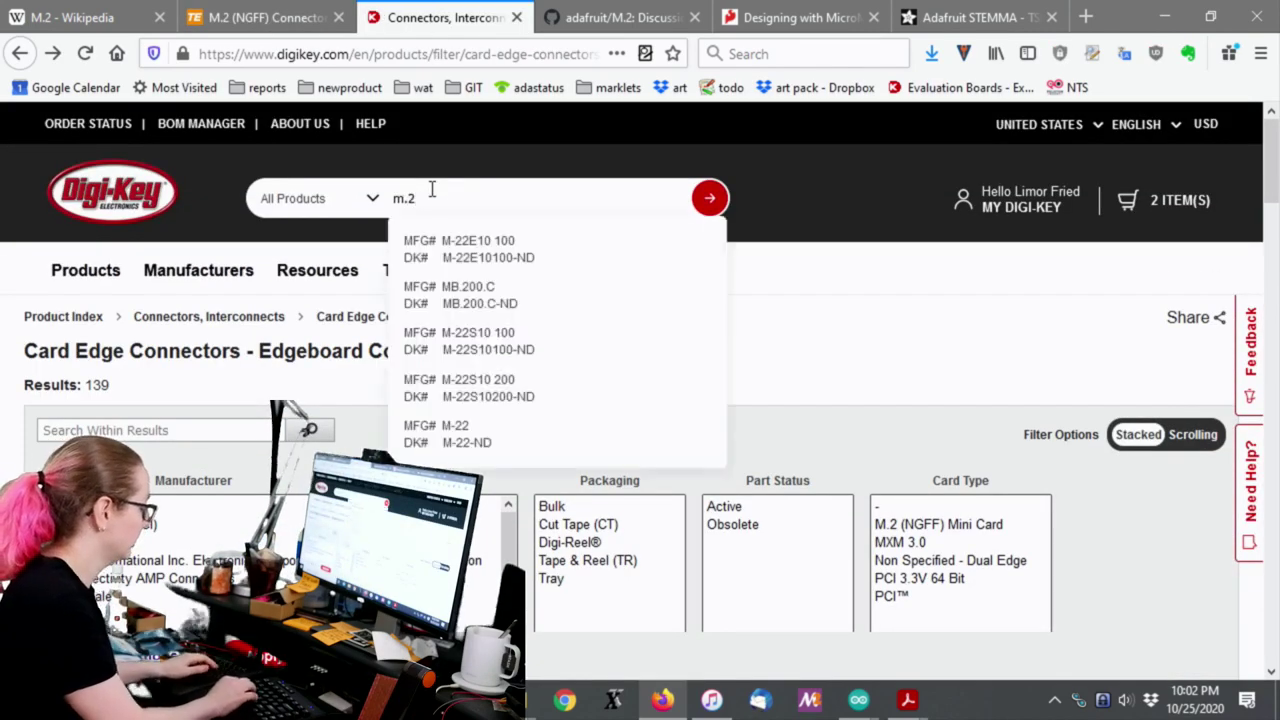
text(n)
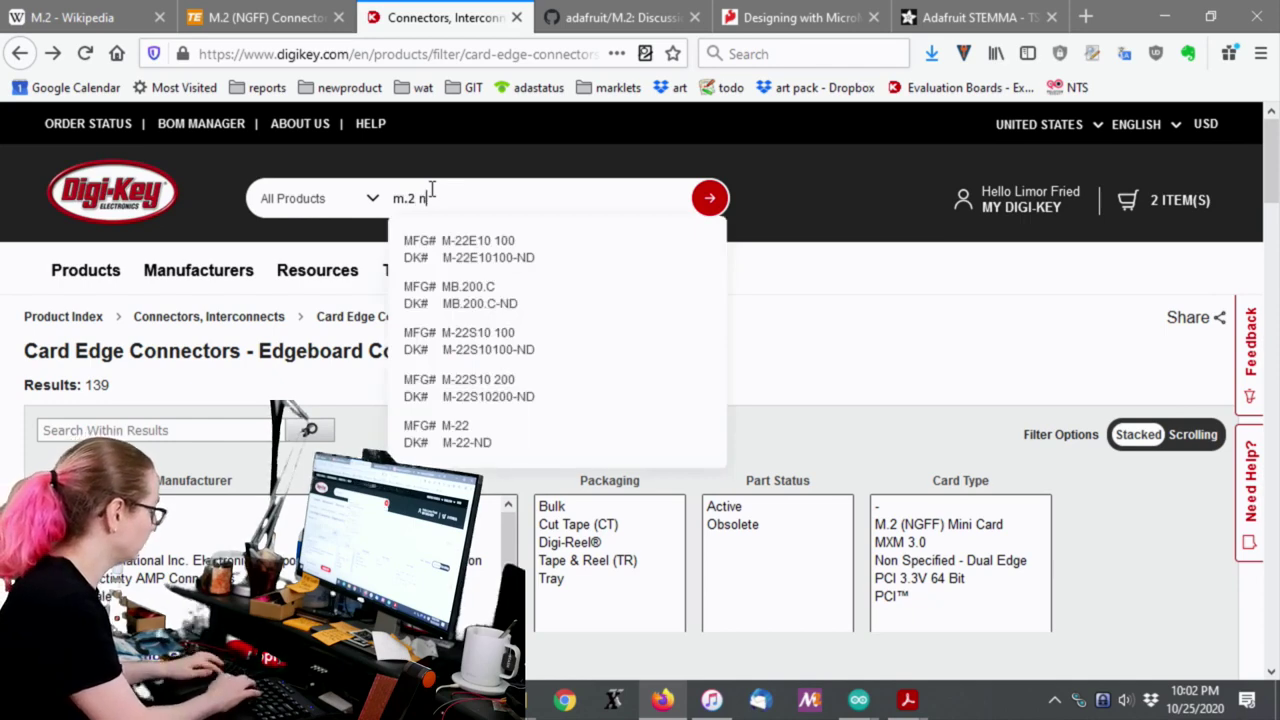
text(gff)
key(Return)
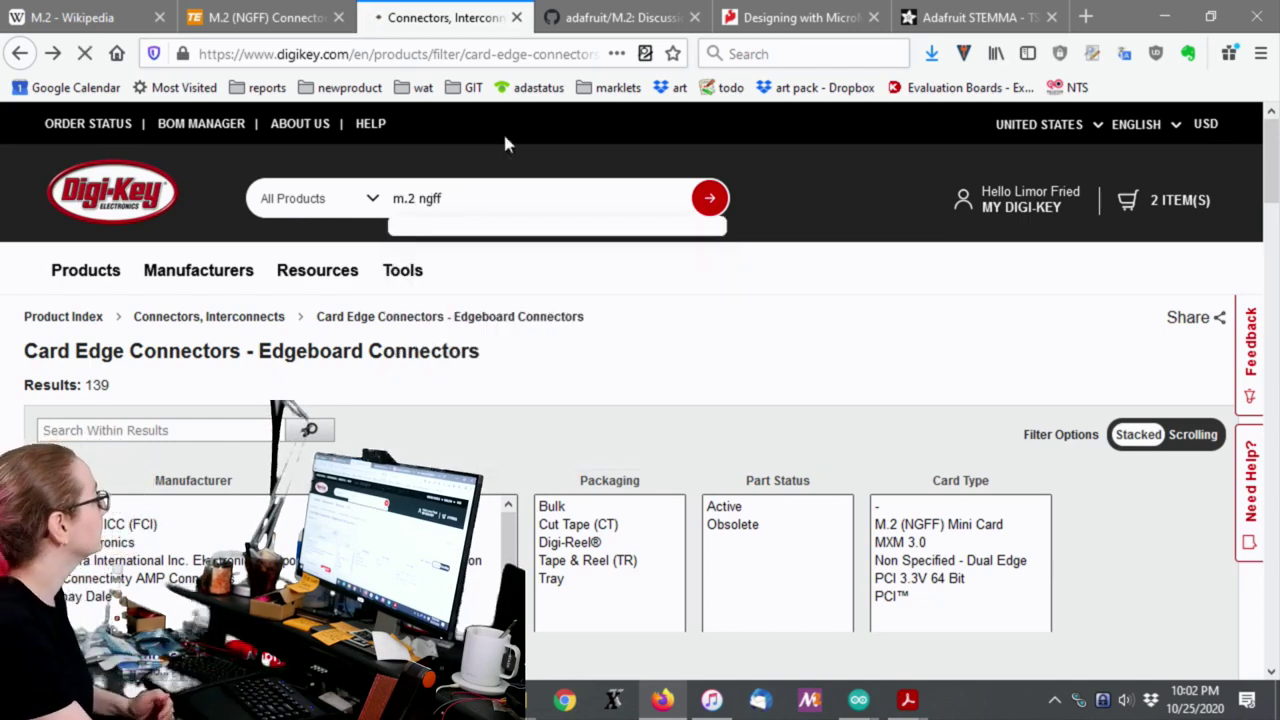
Step: Look over the SSDs and HDDs category, then go back to the m.2 ngff results
scroll(780, 350, down, 5)
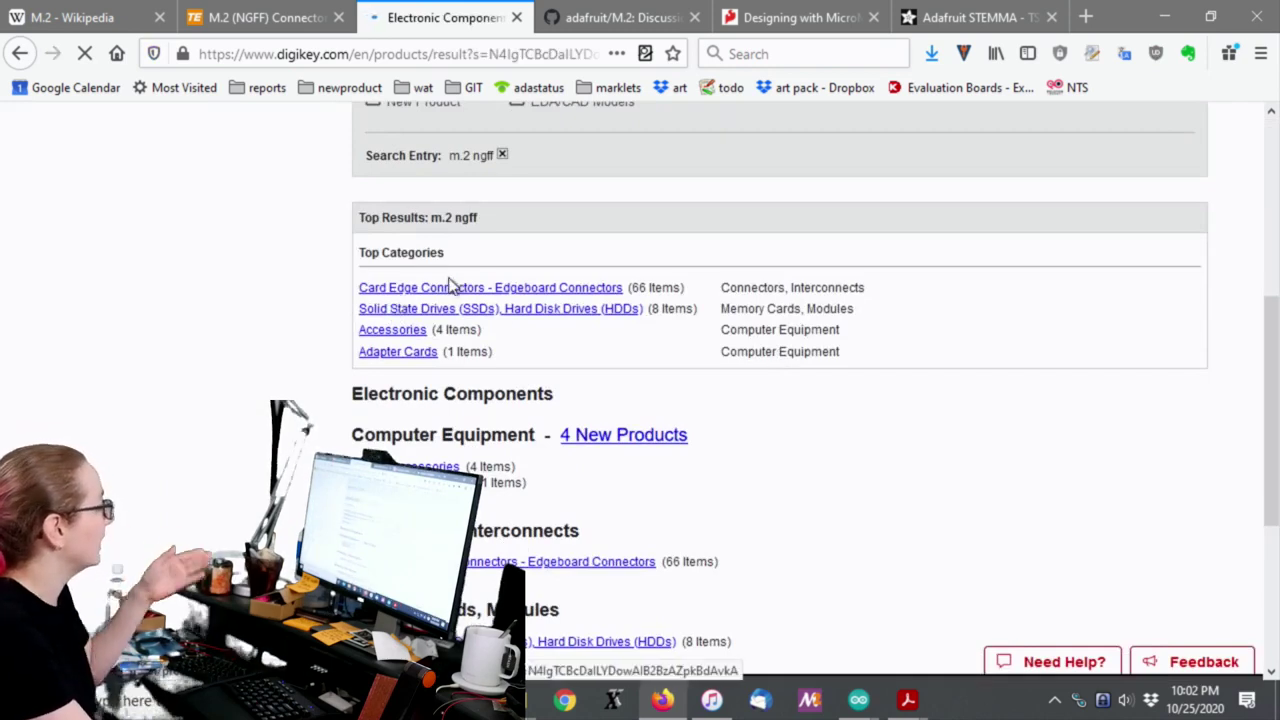
click(541, 285)
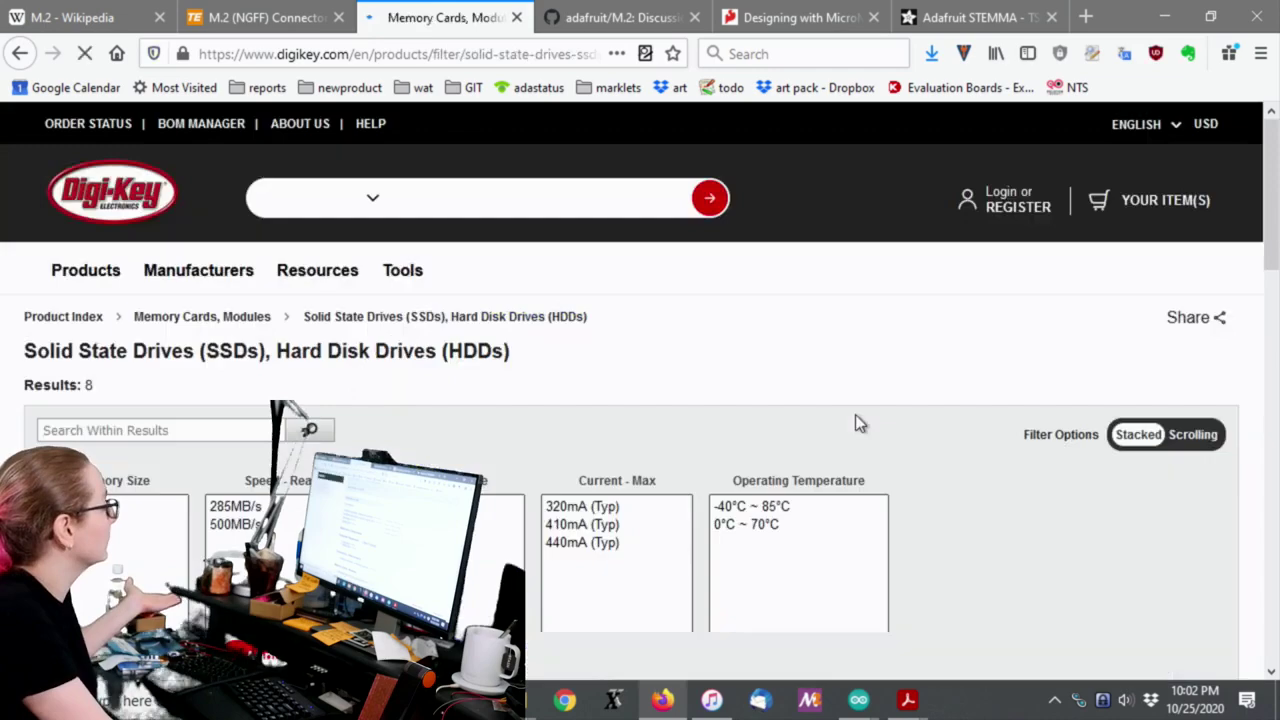
scroll(855, 414, down, 8)
scroll(447, 347, down, 5)
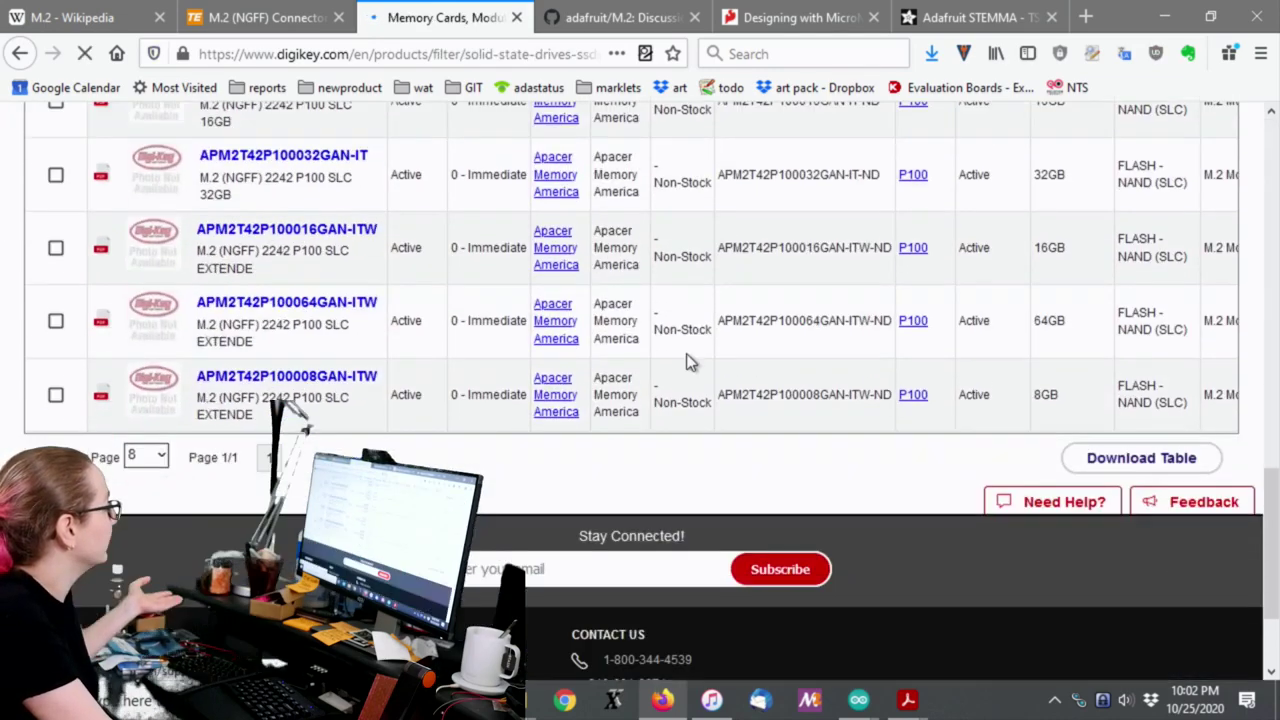
scroll(686, 360, up, 10)
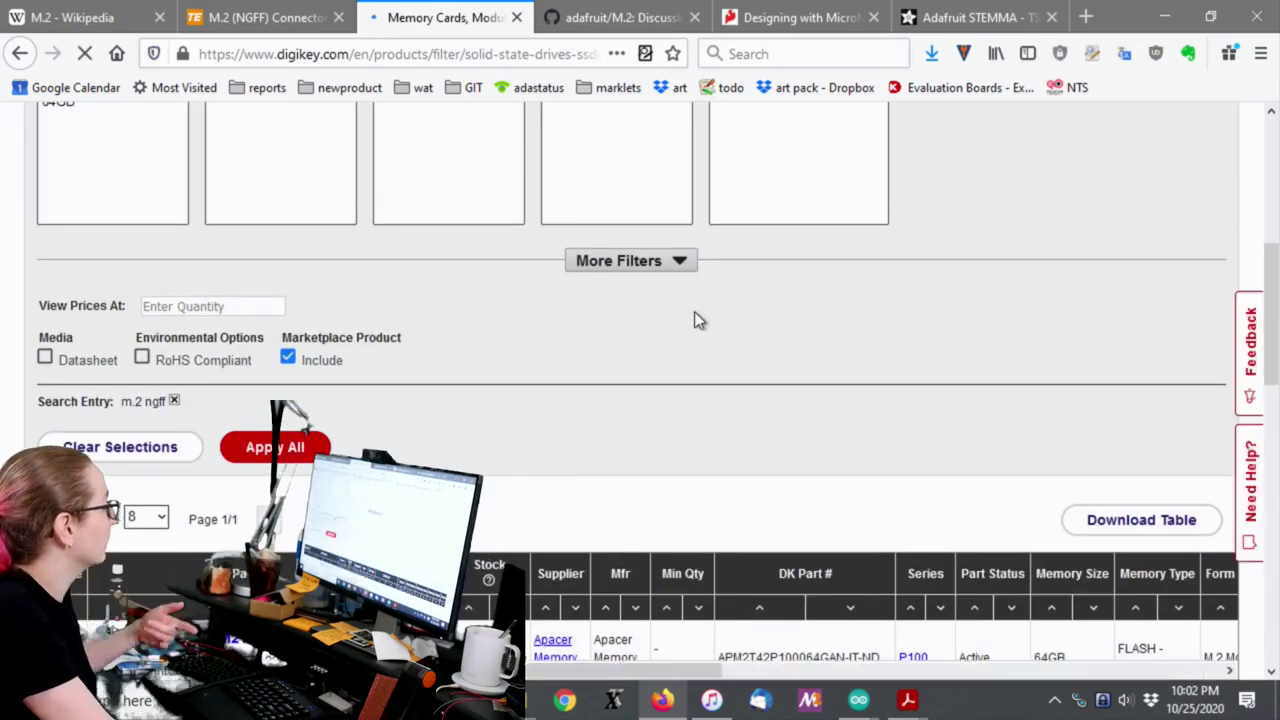
key(alt+Left)
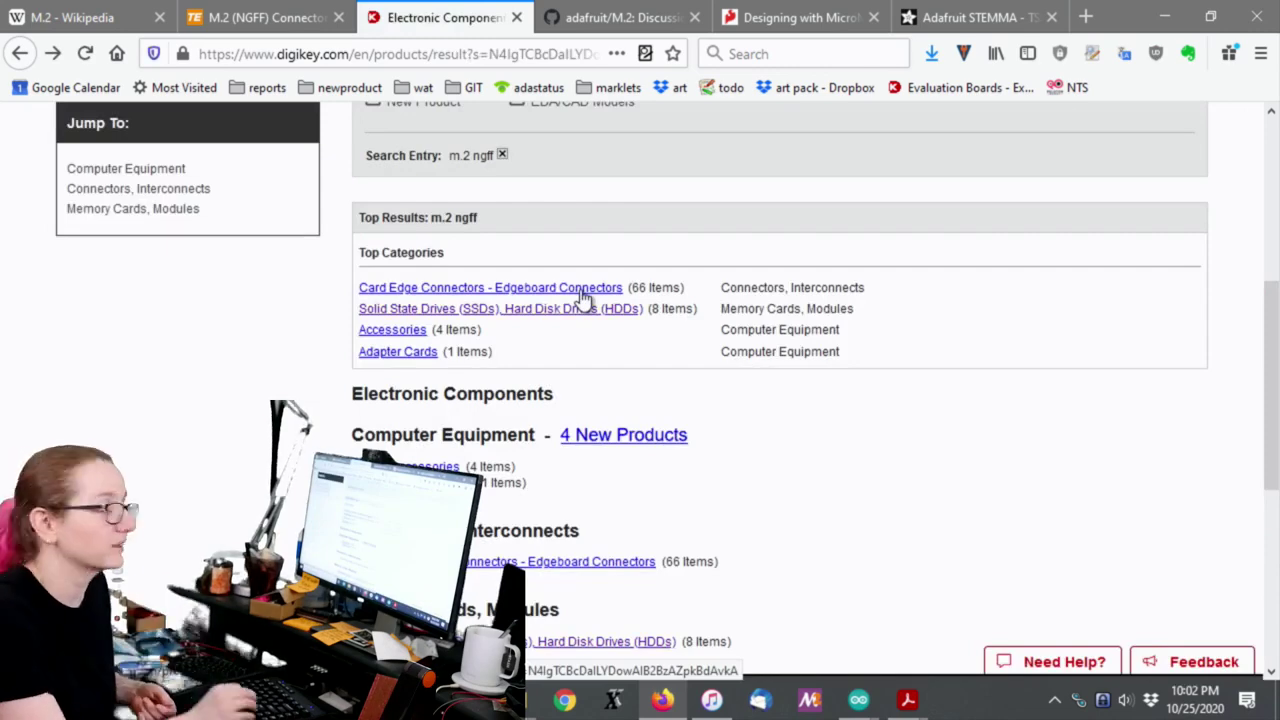
Step: Open Card Edge Connectors, filter to Active, and pick Surface Mount and Surface Mount, Right Angle mounting
click(585, 298)
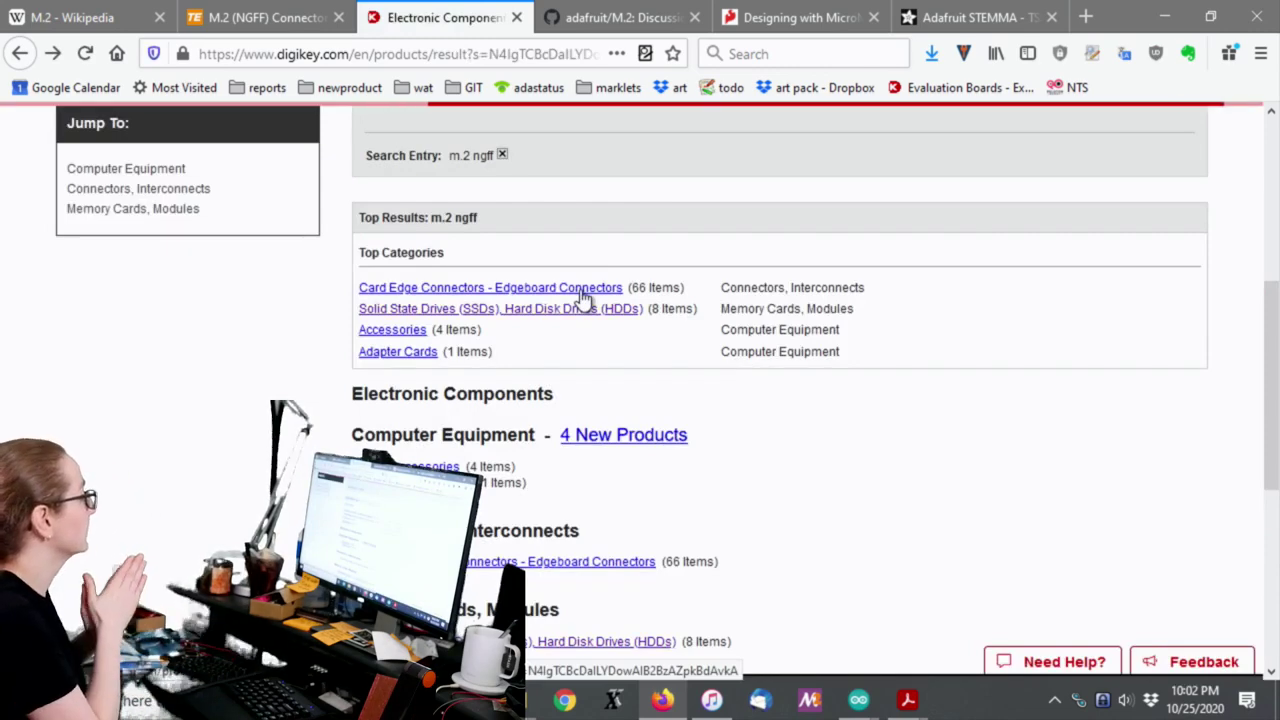
scroll(590, 305, down, 3)
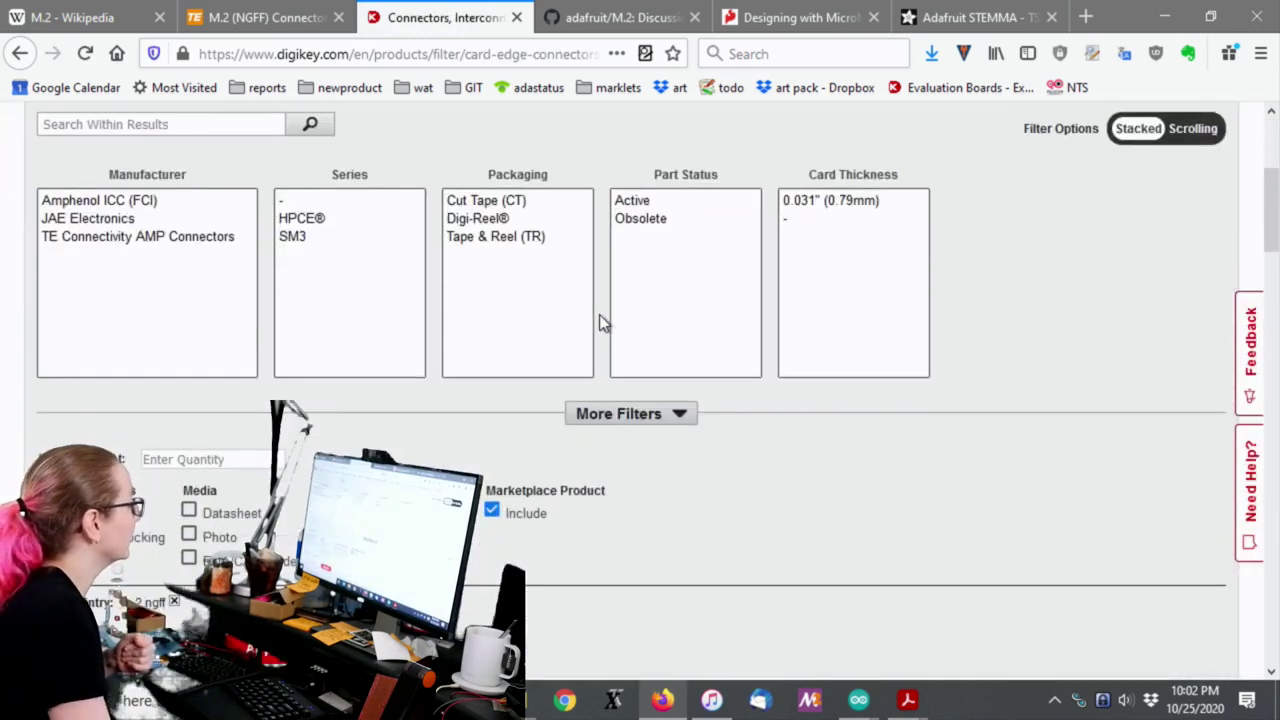
click(672, 201)
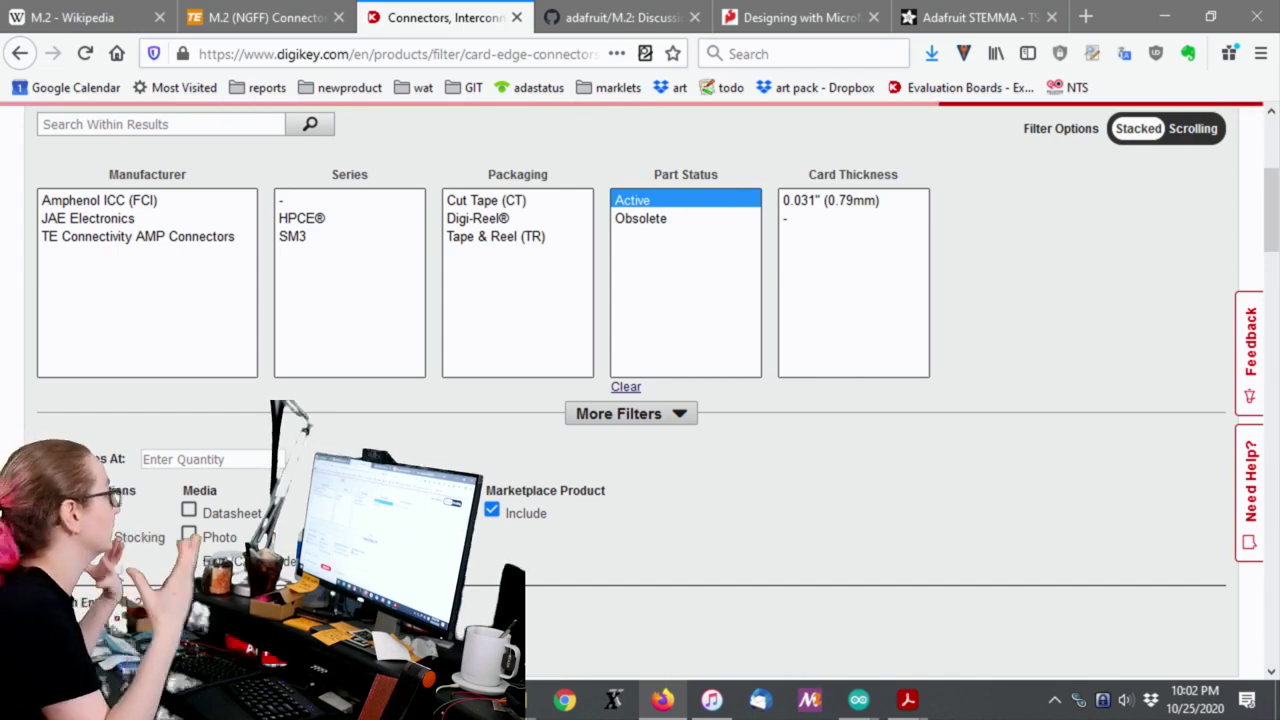
click(620, 414)
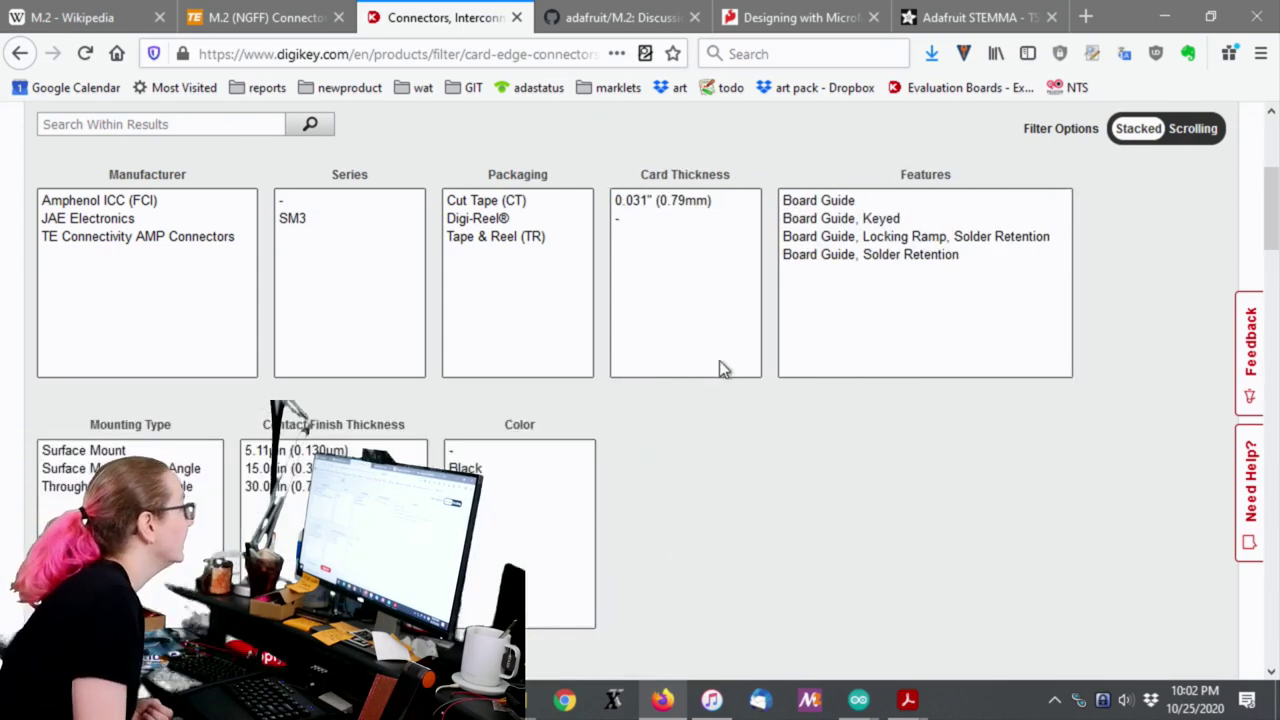
scroll(978, 313, down, 2)
click(122, 366)
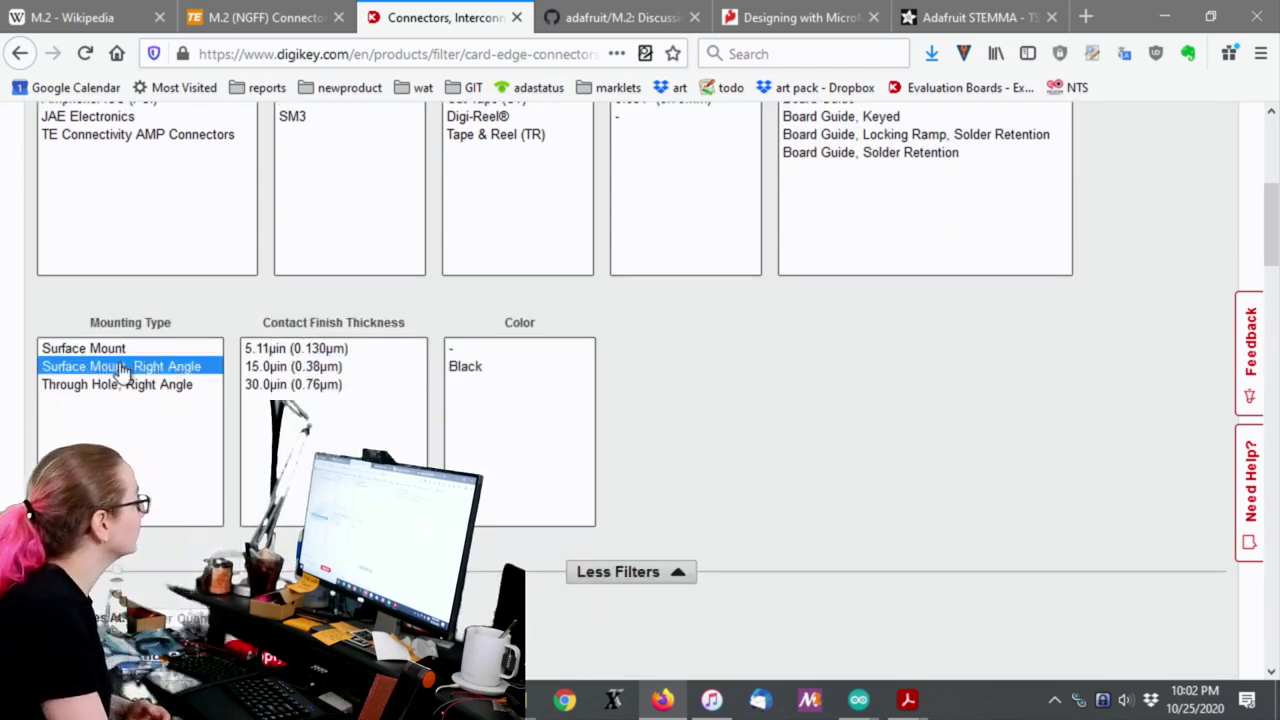
ctrl+click(150, 349)
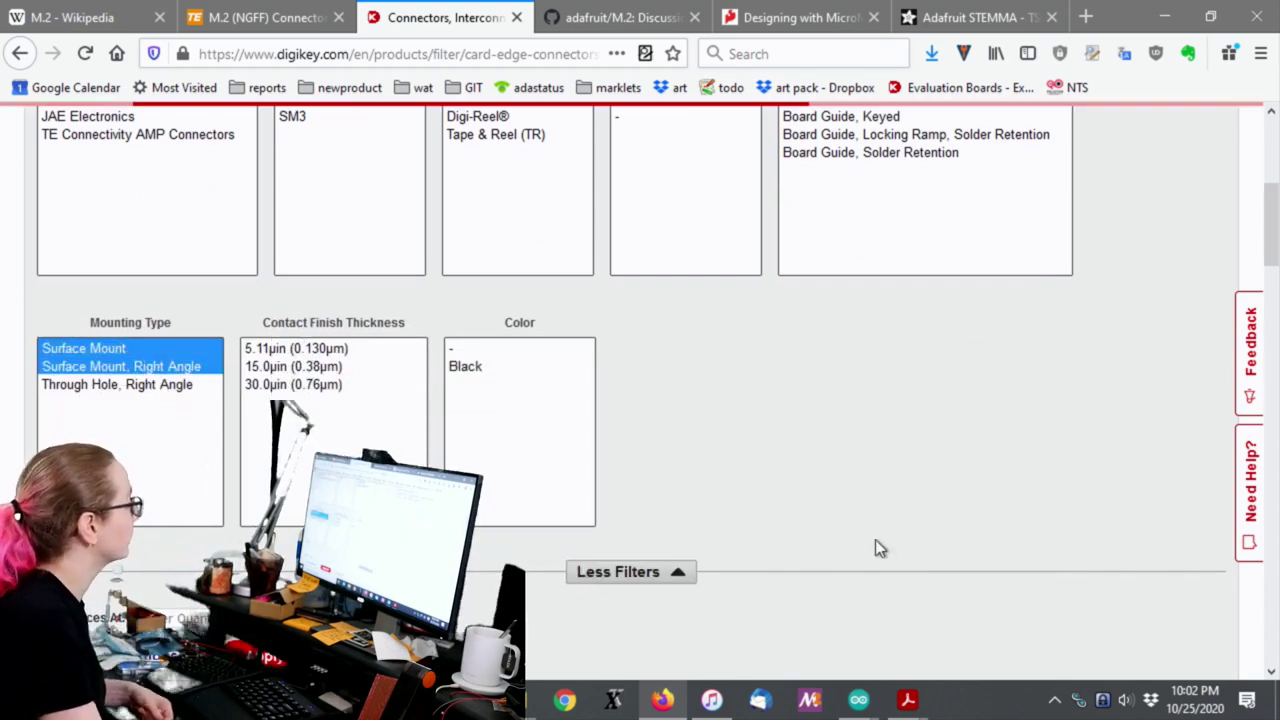
Step: Enlarge the first few connector thumbnails and select part number 2199119-8, then show the open PDF previews
scroll(850, 535, down, 6)
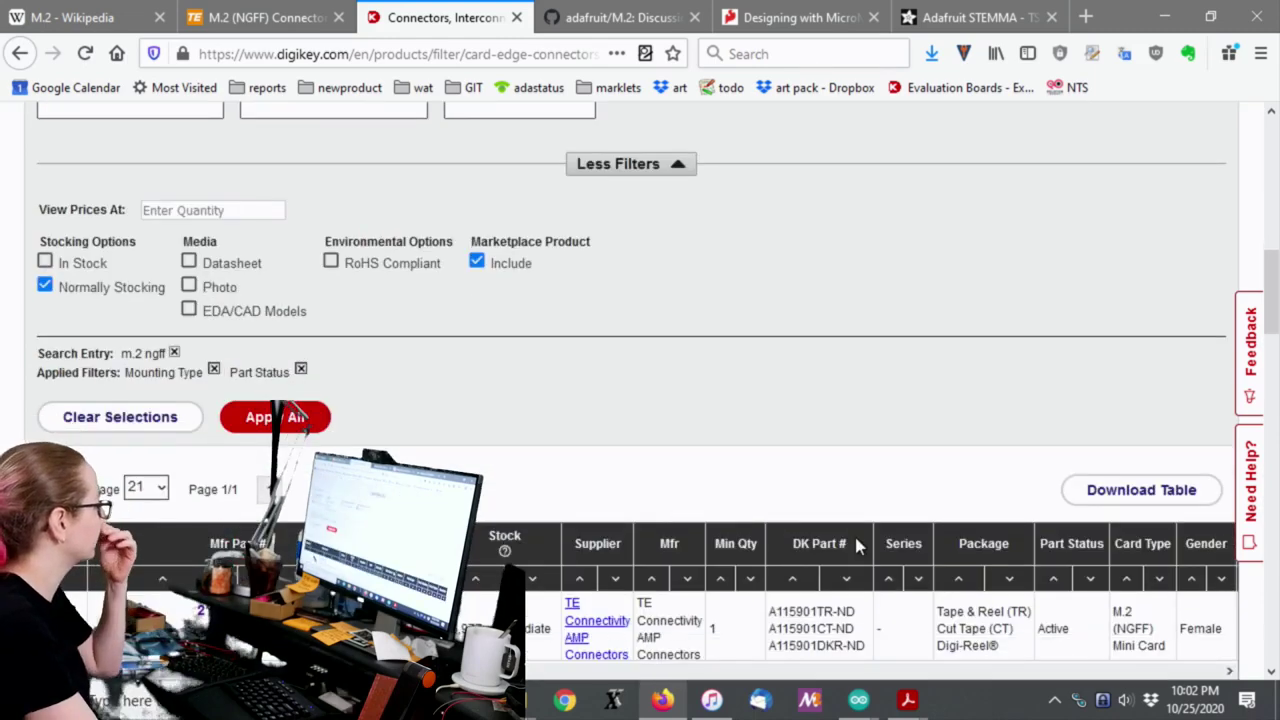
scroll(870, 537, down, 2)
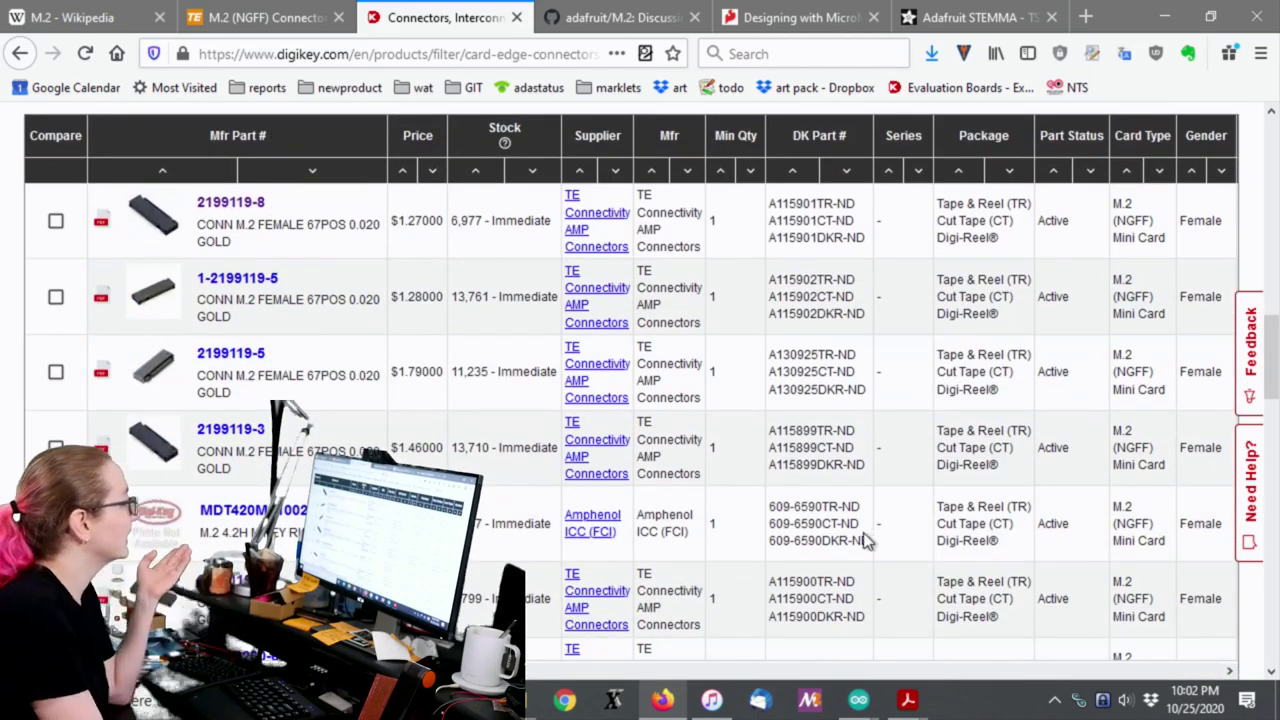
scroll(840, 545, up, 1)
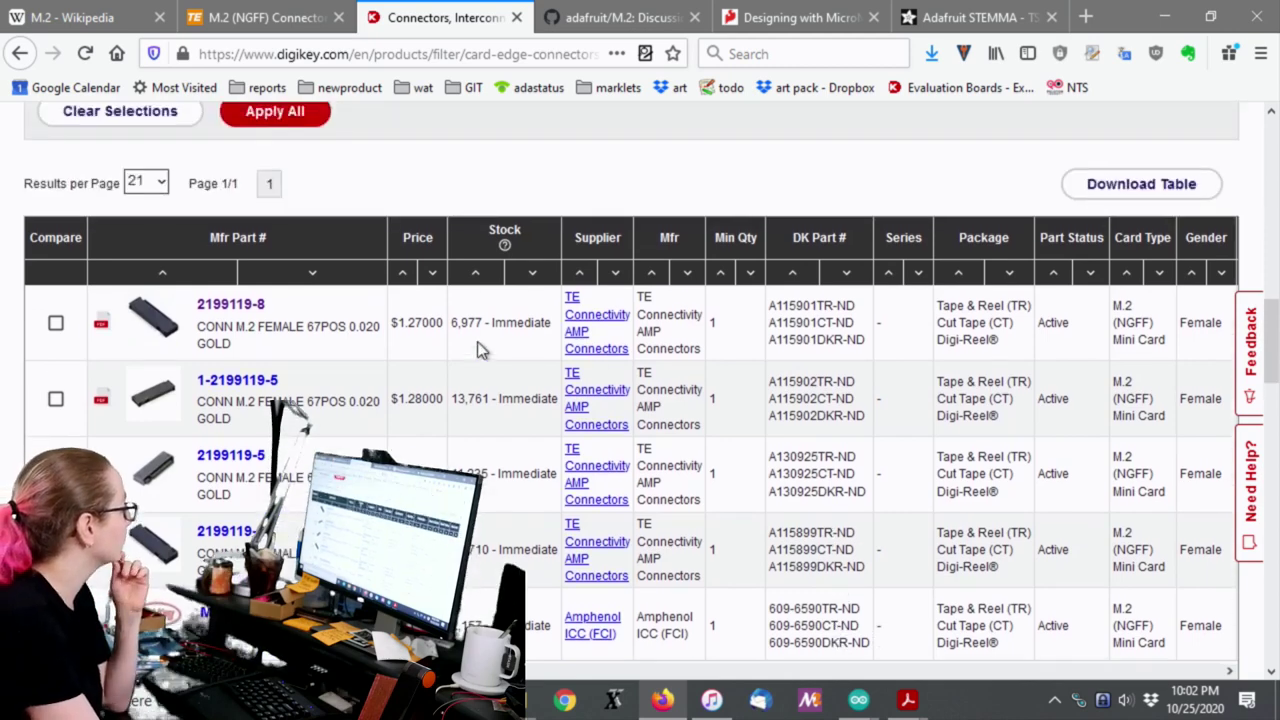
mouse_move(143, 400)
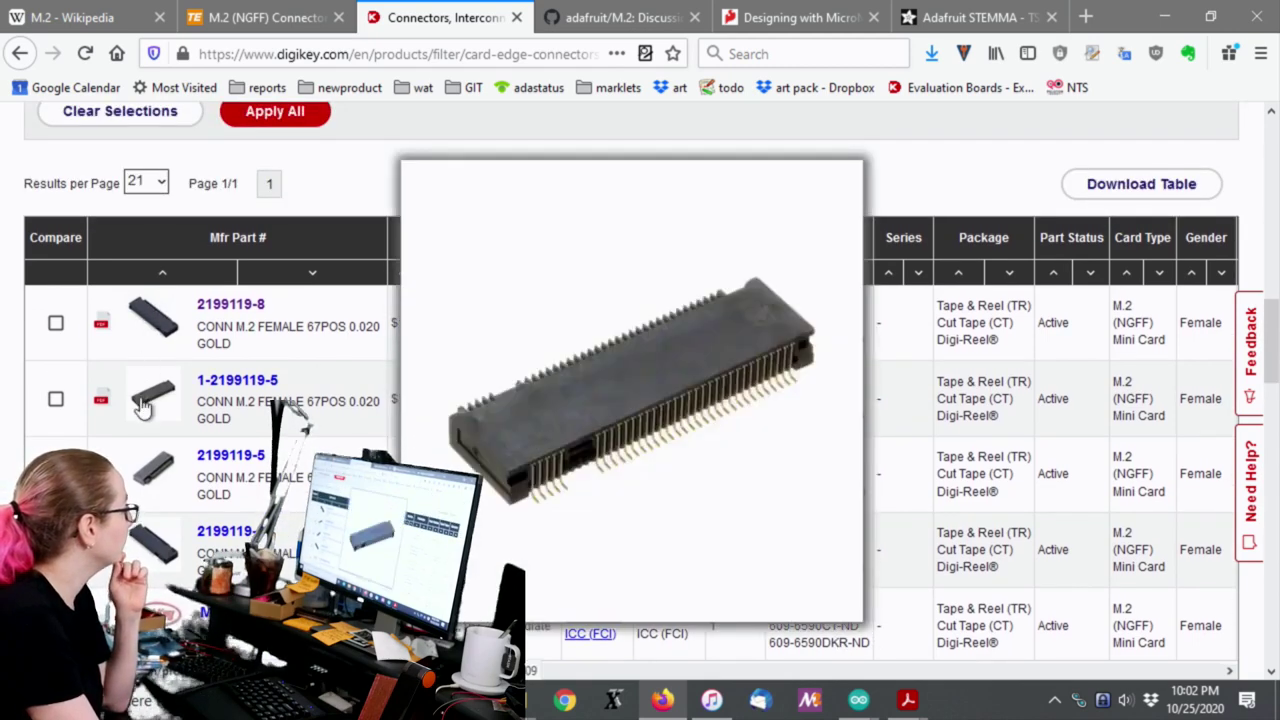
mouse_move(140, 318)
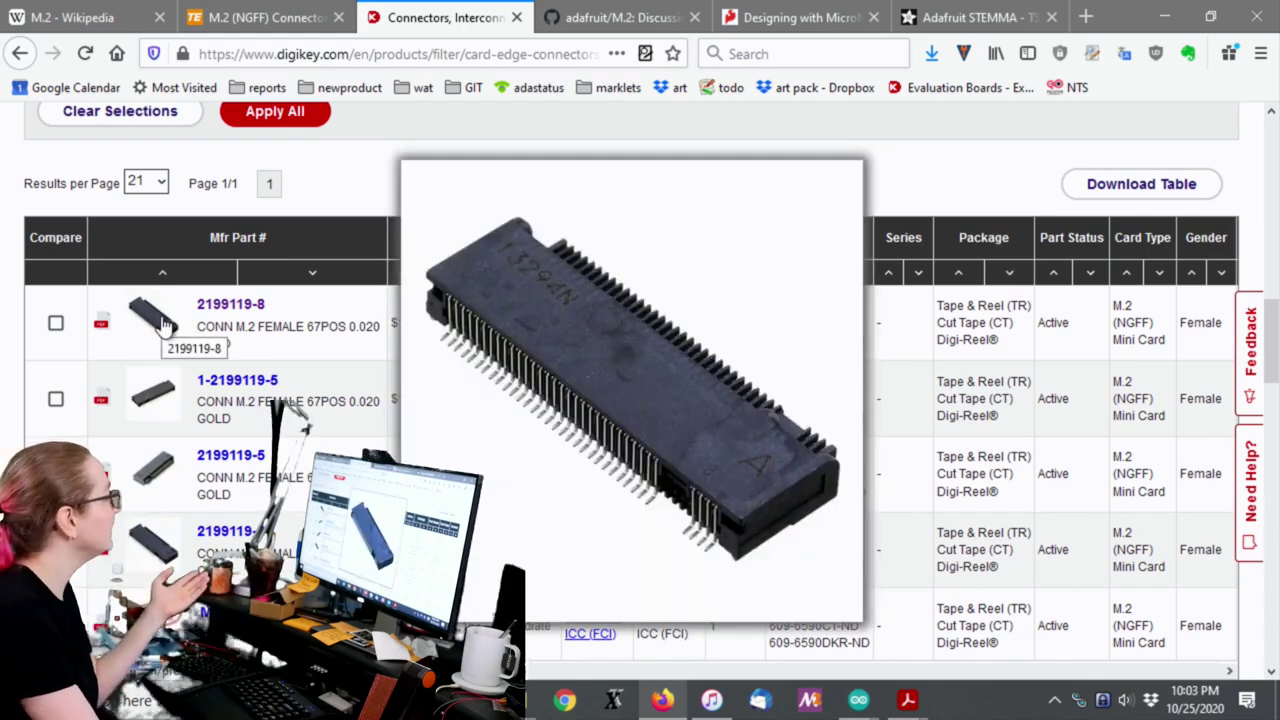
mouse_move(160, 472)
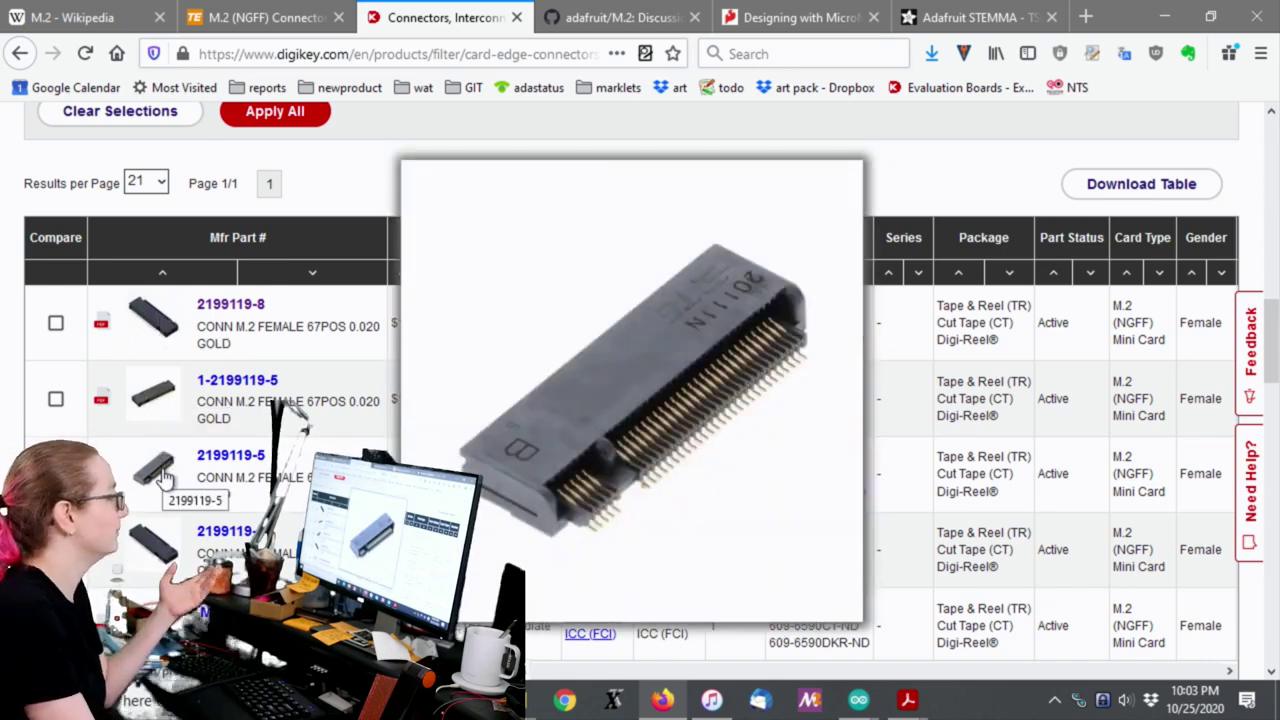
mouse_move(174, 562)
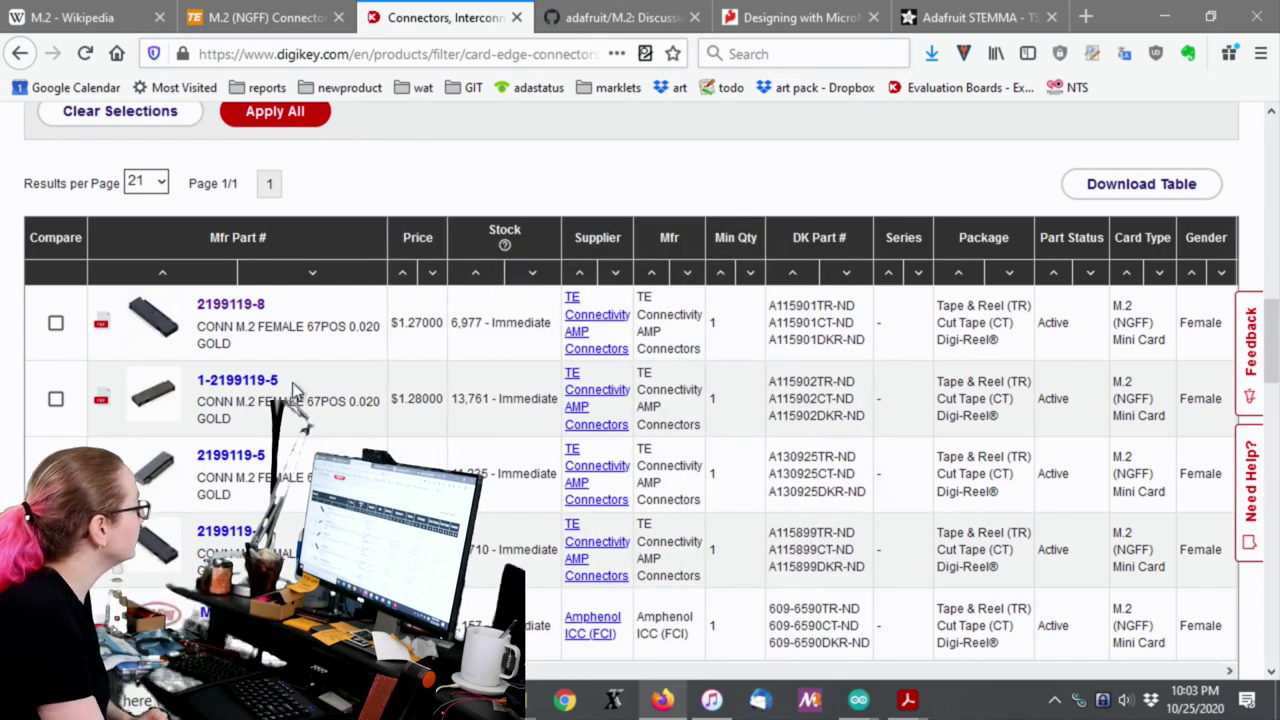
drag(196, 305, 265, 312)
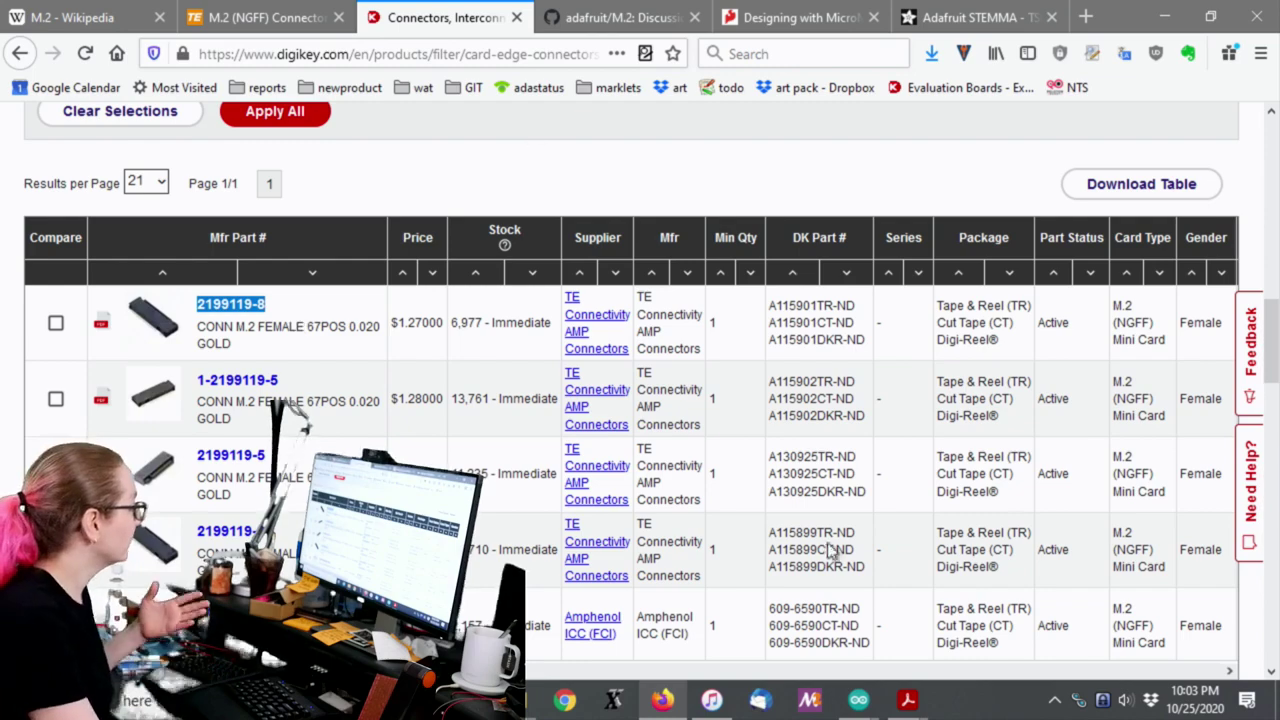
click(905, 671)
Step: Bring up ENG_CD_2199119_F.pdf and read the key ID table mapping 2199119 variants to keys M, A, E, B
mouse_move(907, 697)
click(975, 643)
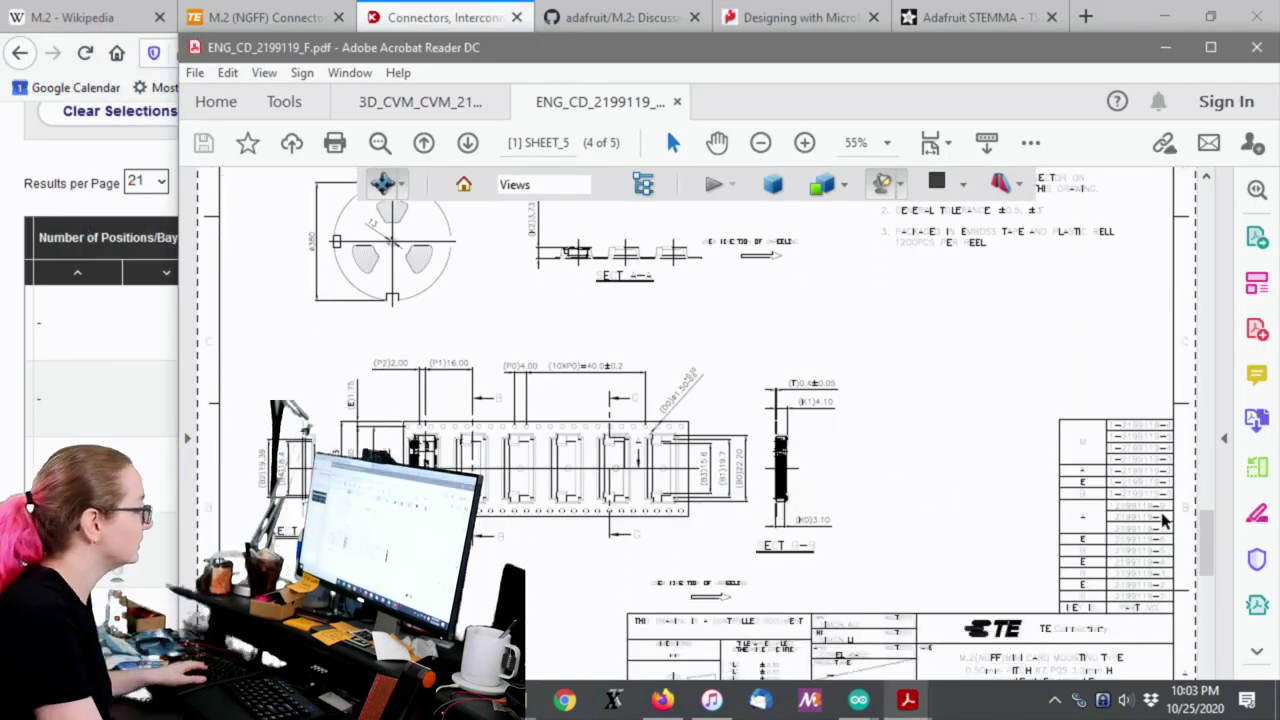
scroll(1160, 525, up, 3)
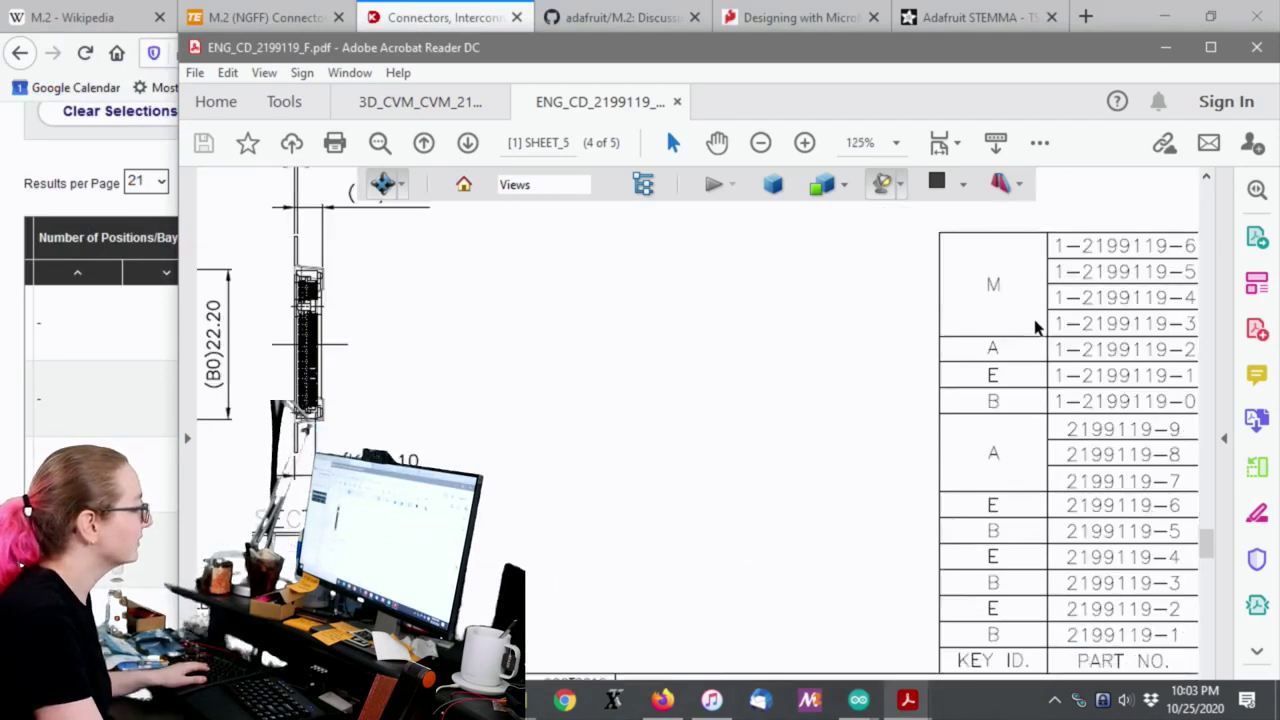
scroll(1036, 326, down, 1)
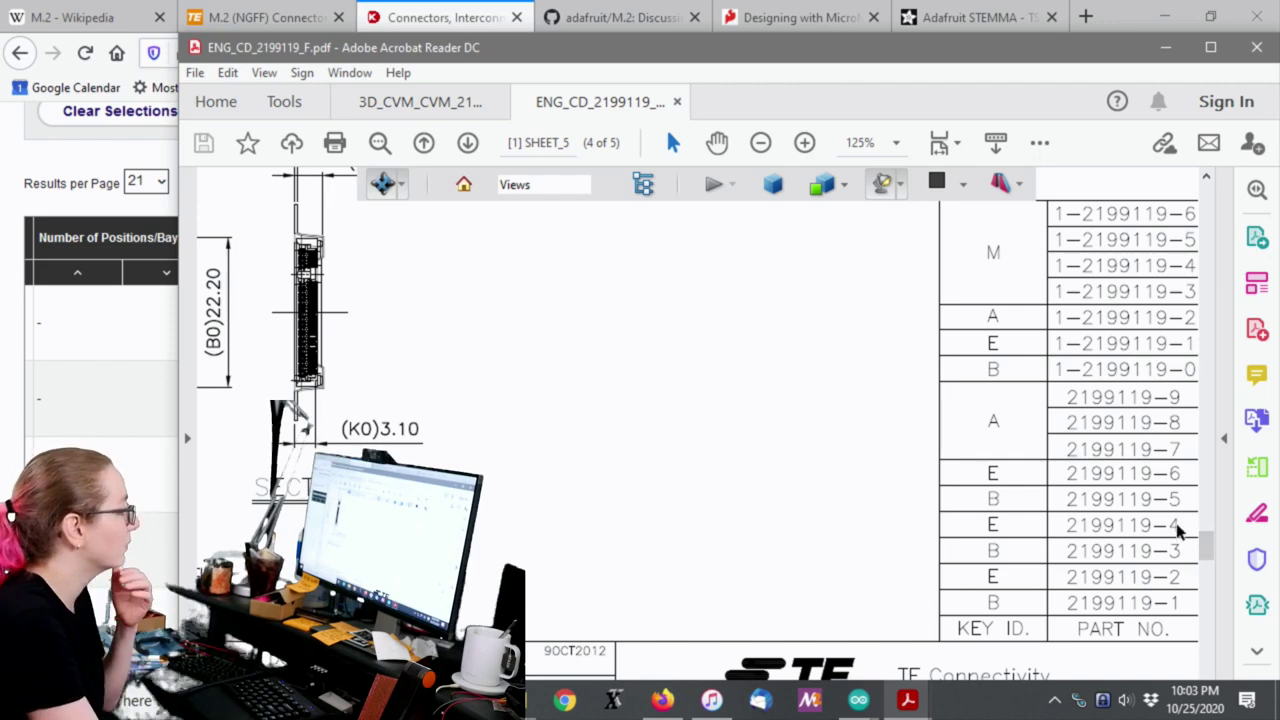
Step: On TE's M.2 (NGFF) page, scroll the product table and select part number 2199119-4
click(76, 209)
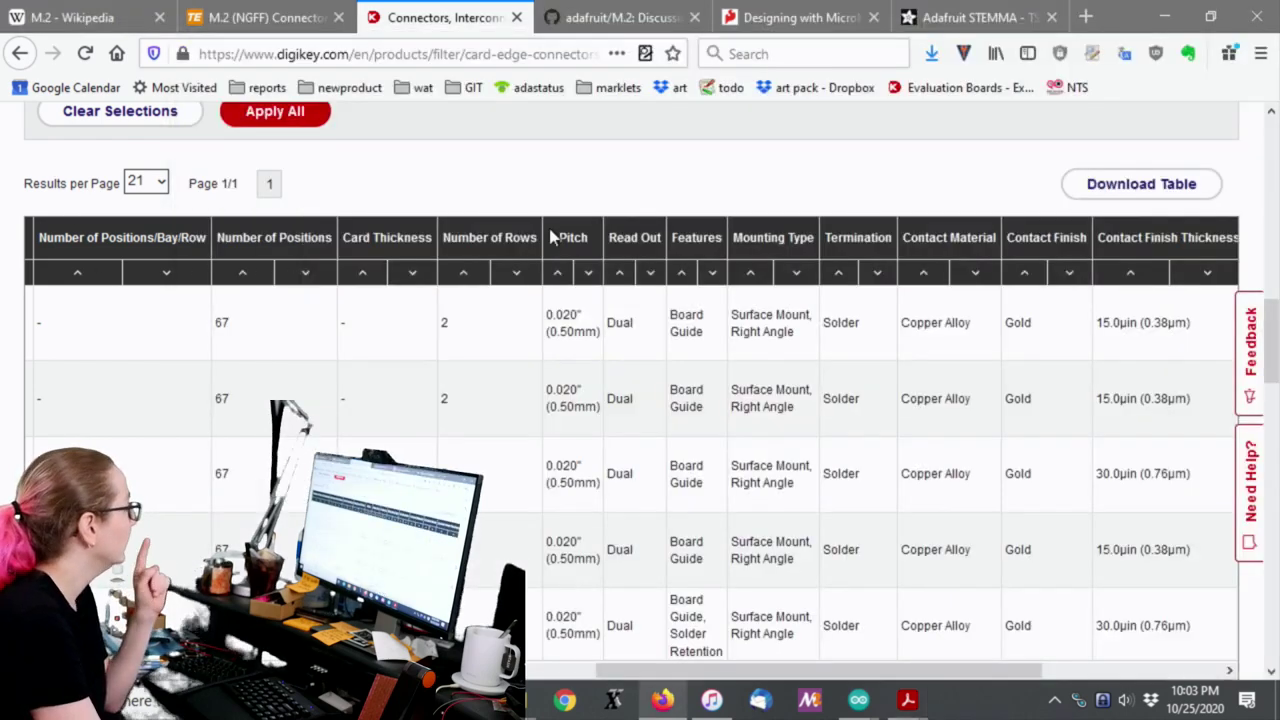
click(256, 28)
scroll(819, 369, down, 2)
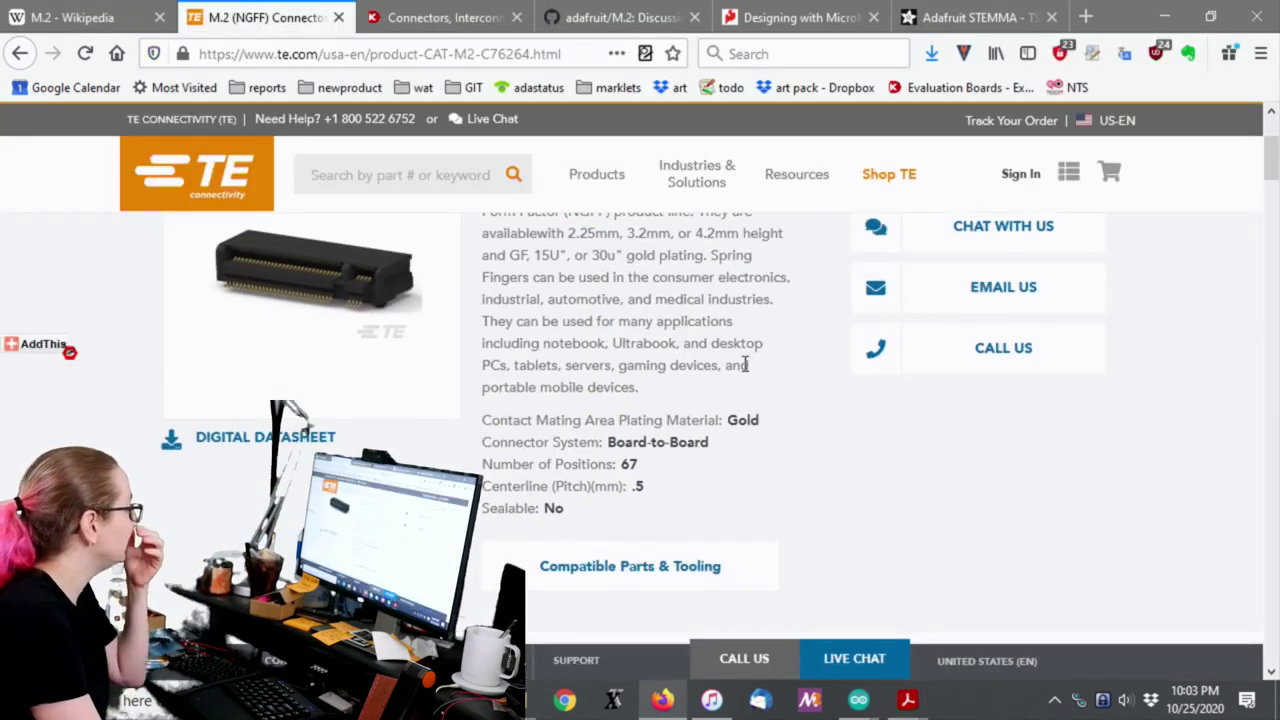
scroll(774, 366, down, 10)
scroll(820, 370, up, 1)
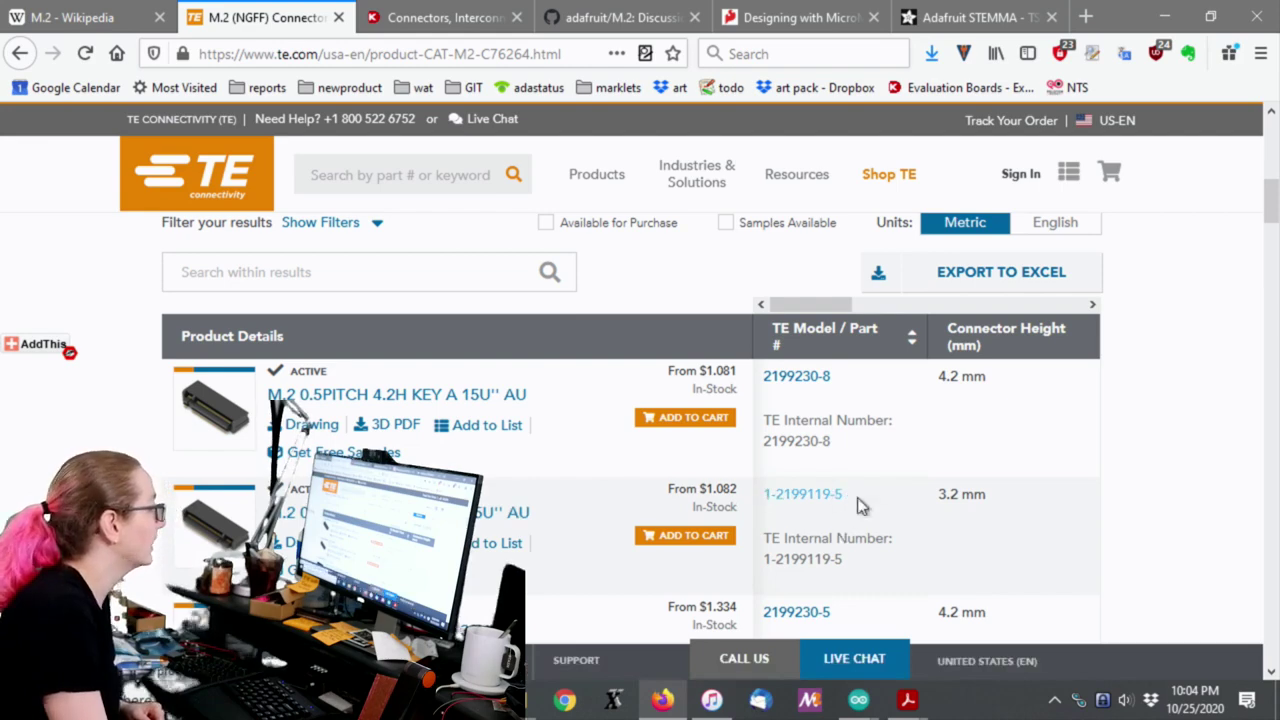
scroll(630, 340, down, 2)
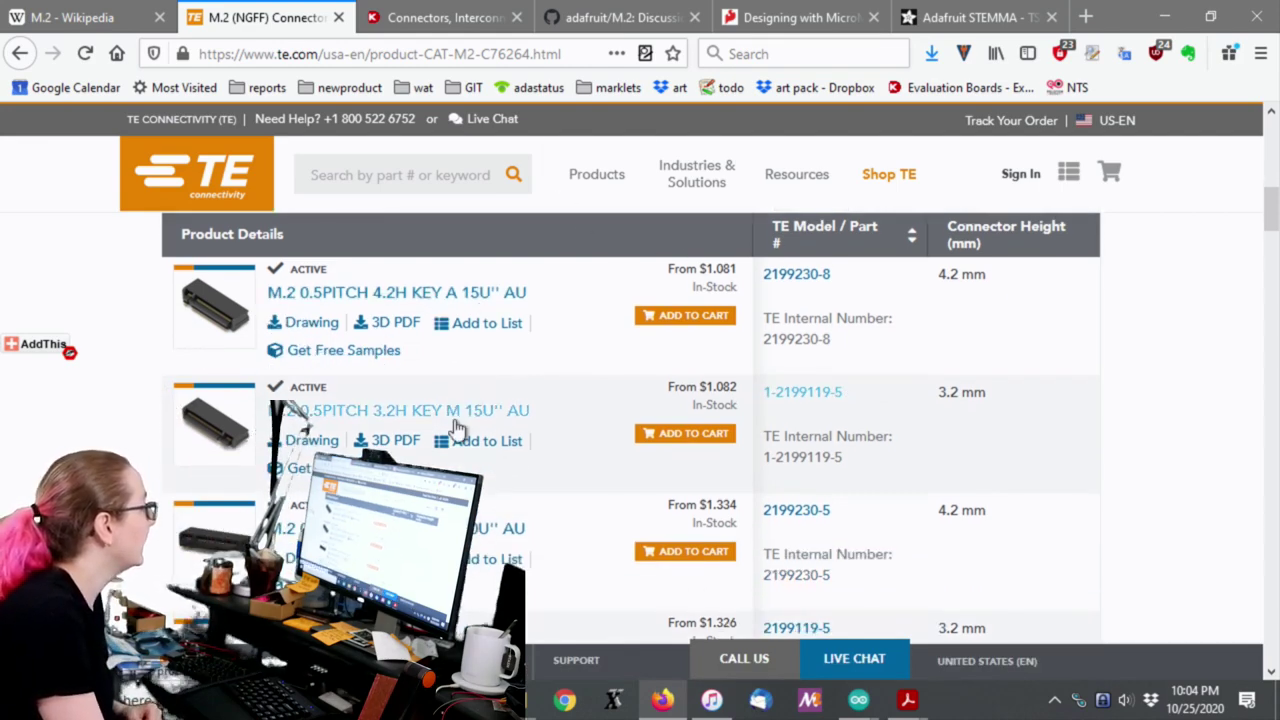
scroll(452, 410, down, 2)
scroll(450, 440, down, 3)
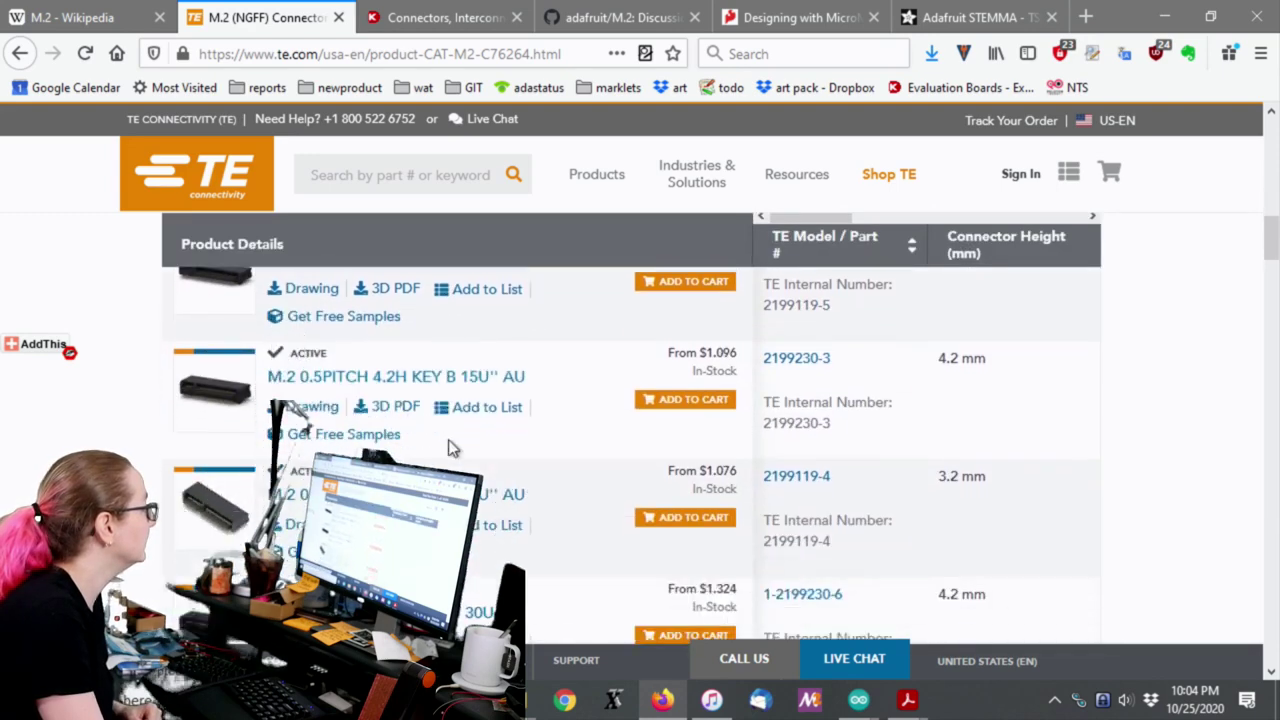
scroll(452, 447, down, 1)
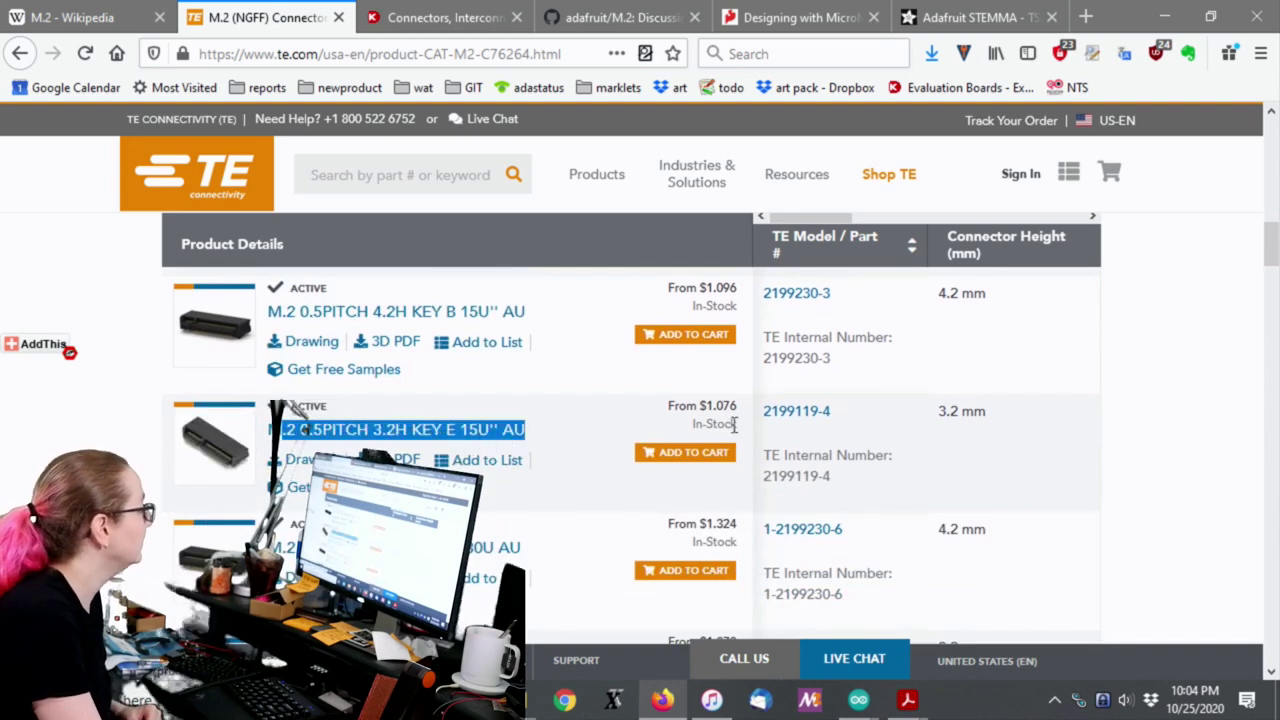
drag(843, 414, 757, 420)
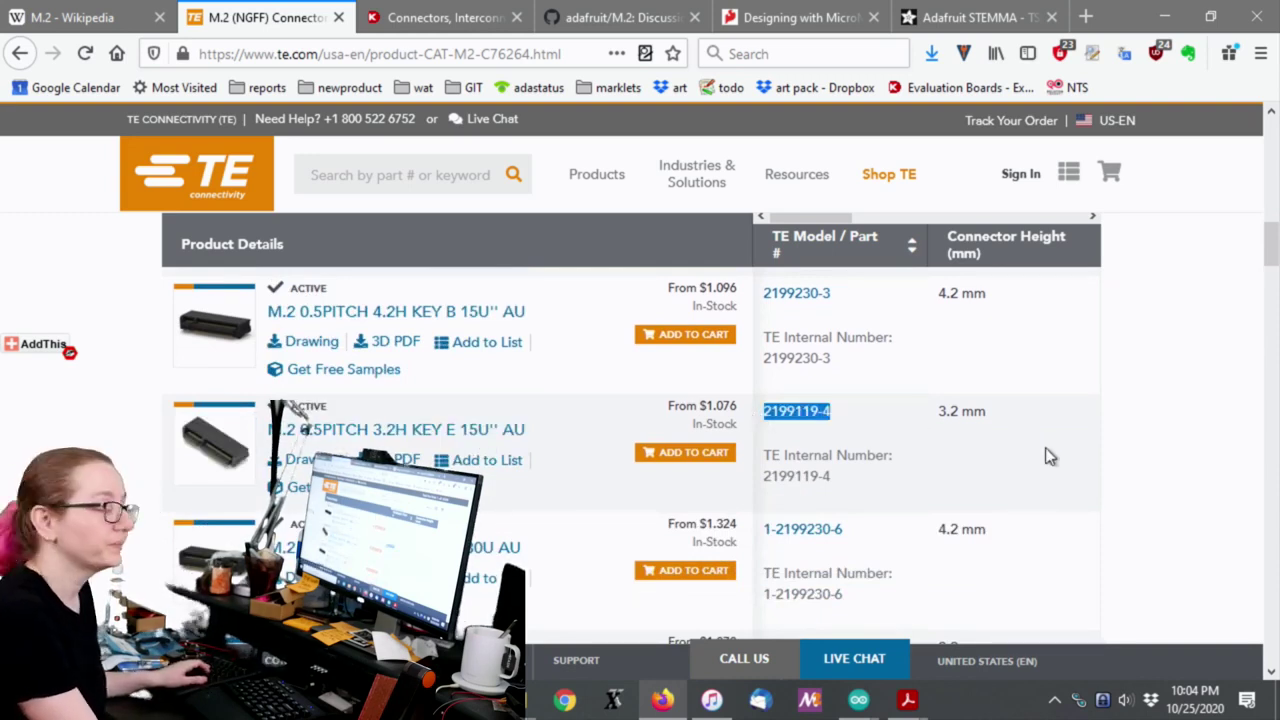
Step: Scroll further down the table and select part number 2199119-6
scroll(1050, 458, down, 2)
scroll(1046, 448, down, 3)
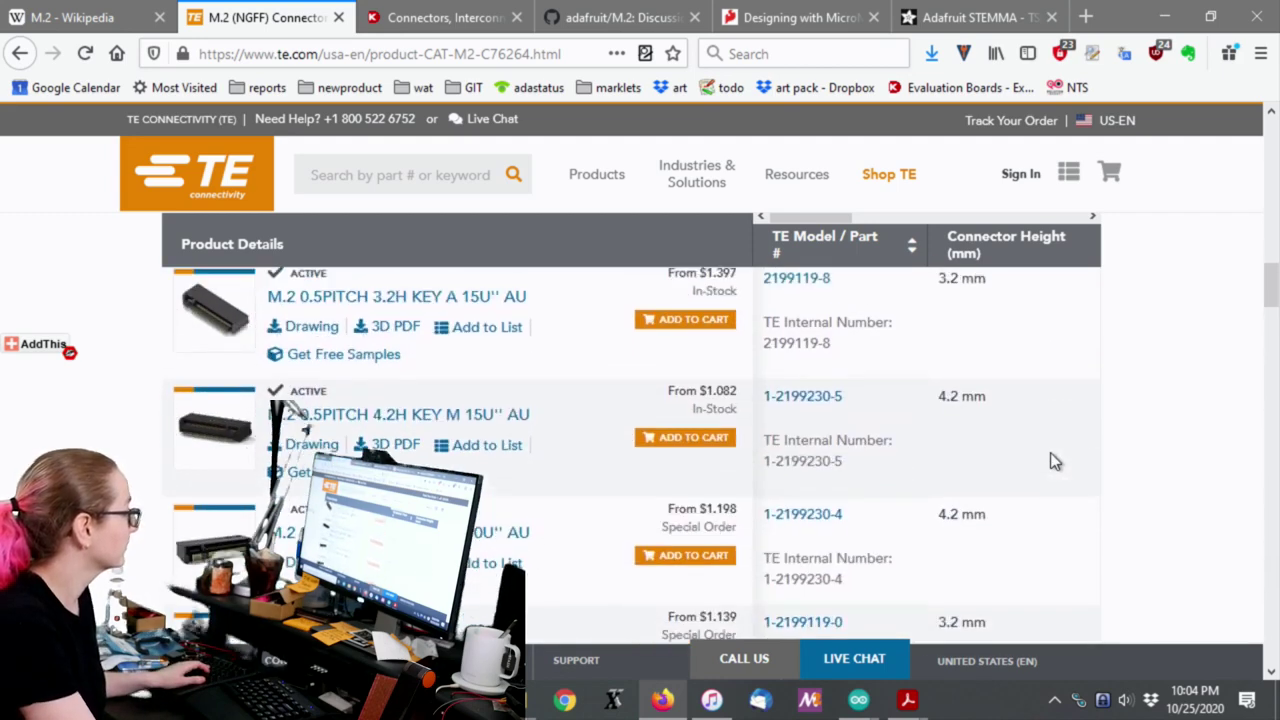
scroll(1053, 460, down, 3)
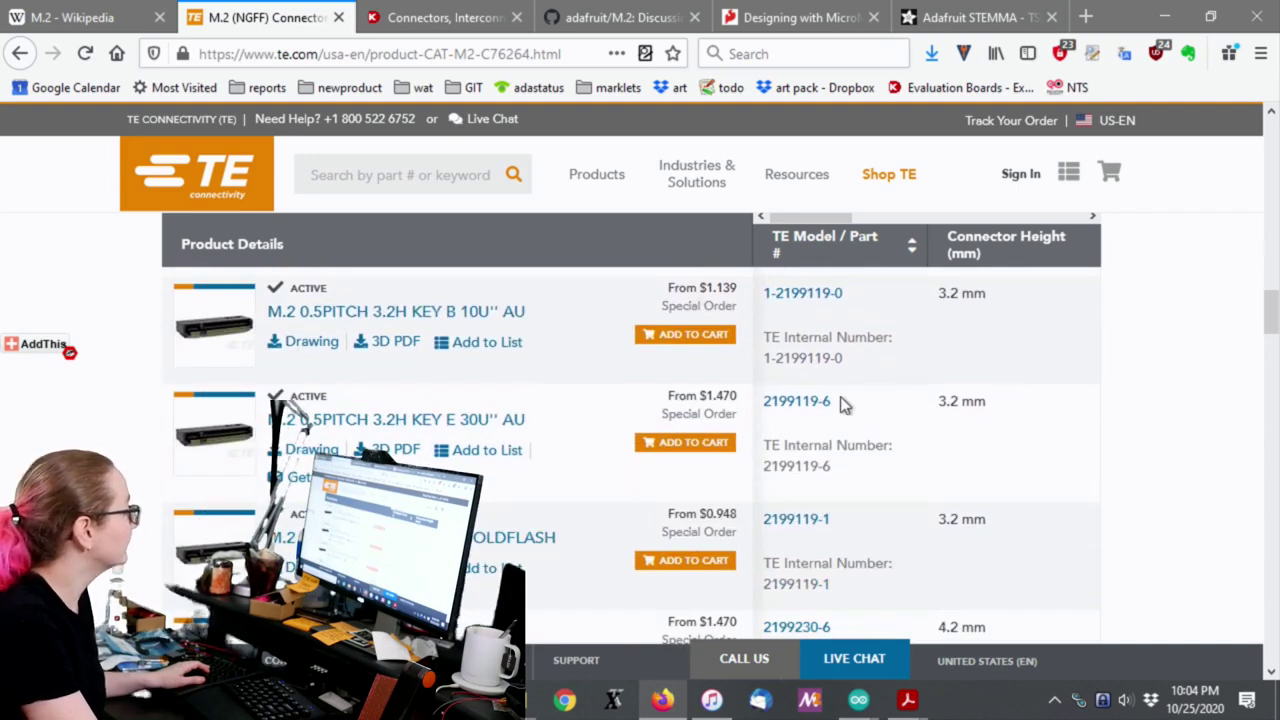
drag(840, 402, 763, 410)
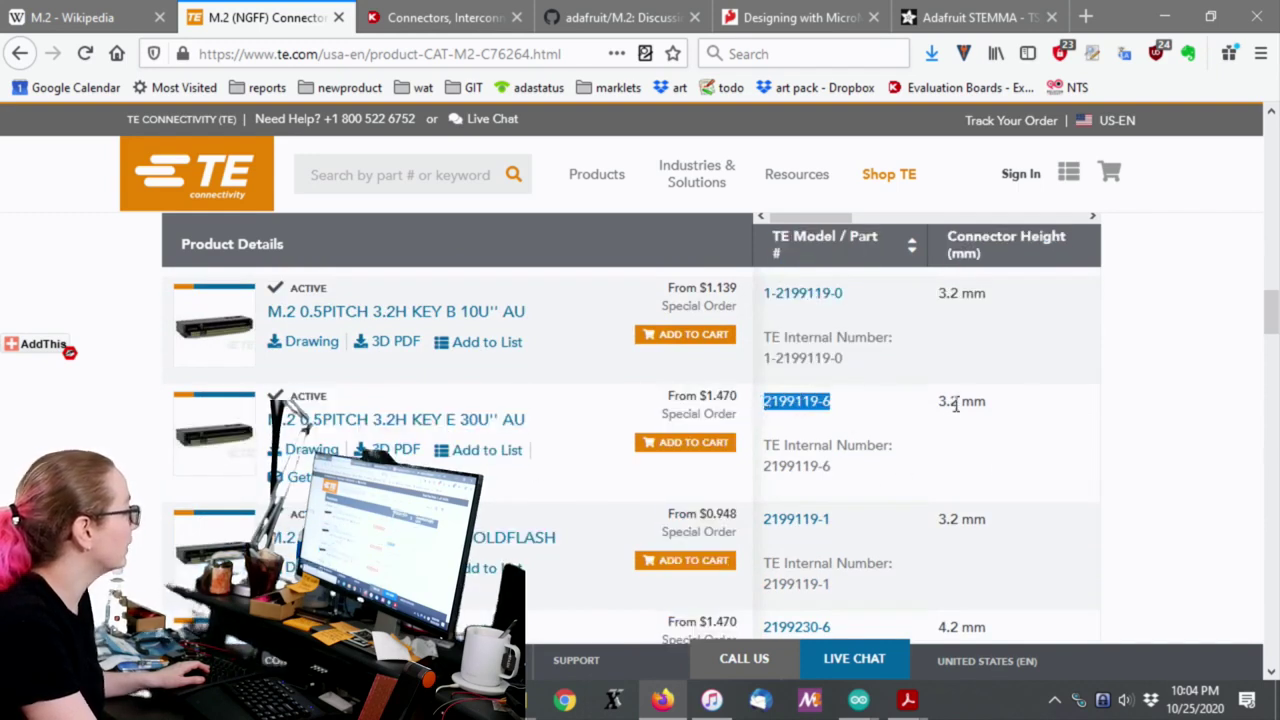
Step: Return to the filtered TE M.2 (NGFF) card-edge connector results table
click(435, 28)
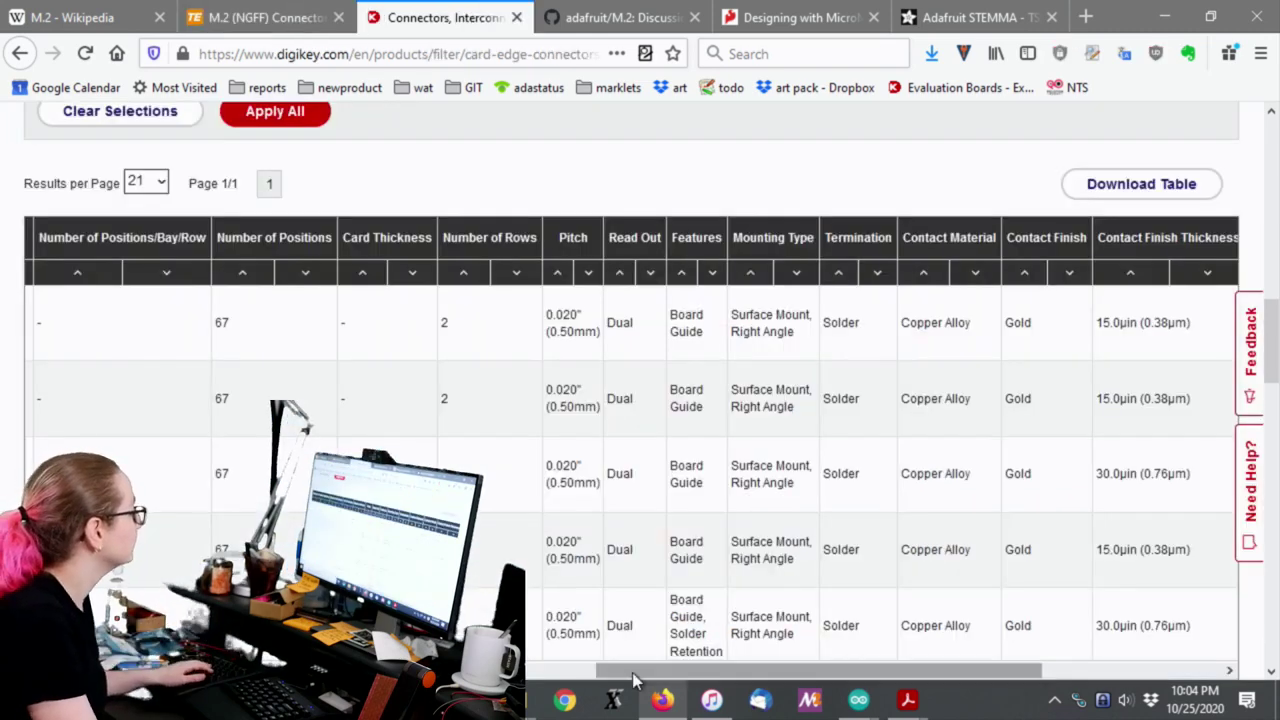
drag(690, 670, 150, 670)
scroll(337, 419, up, 9)
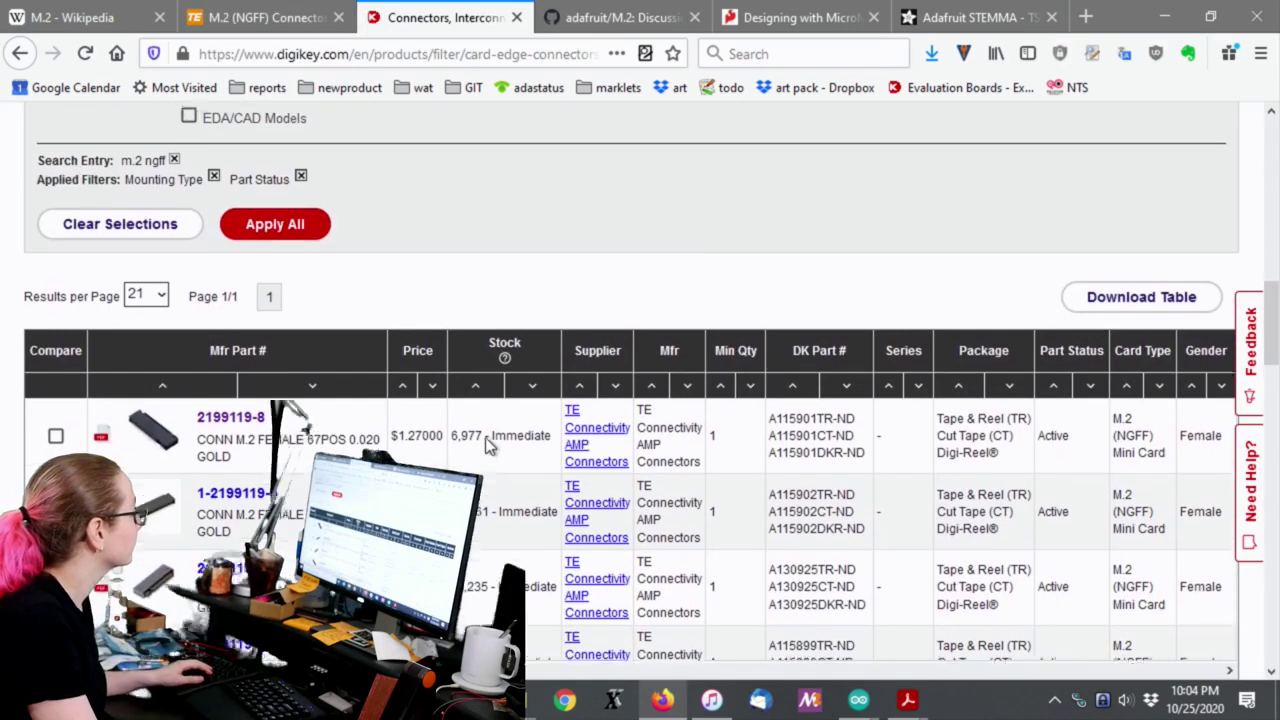
scroll(485, 445, down, 1)
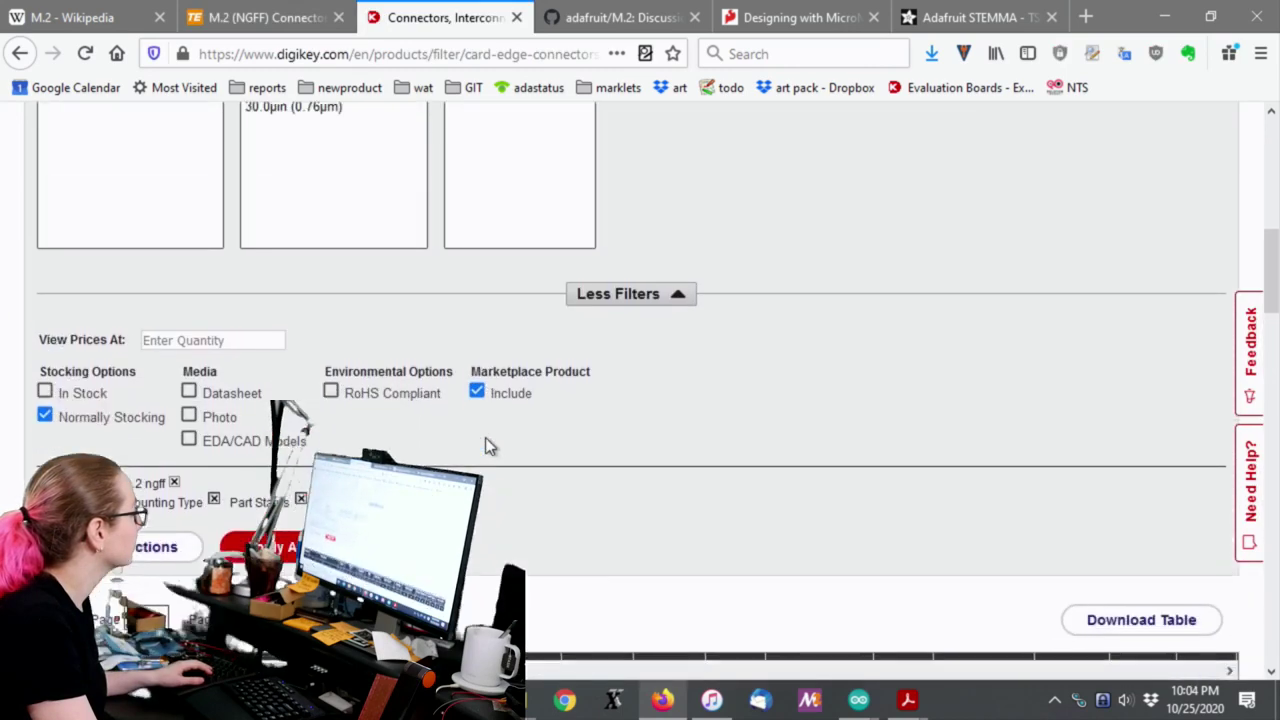
scroll(486, 443, up, 3)
scroll(791, 457, down, 5)
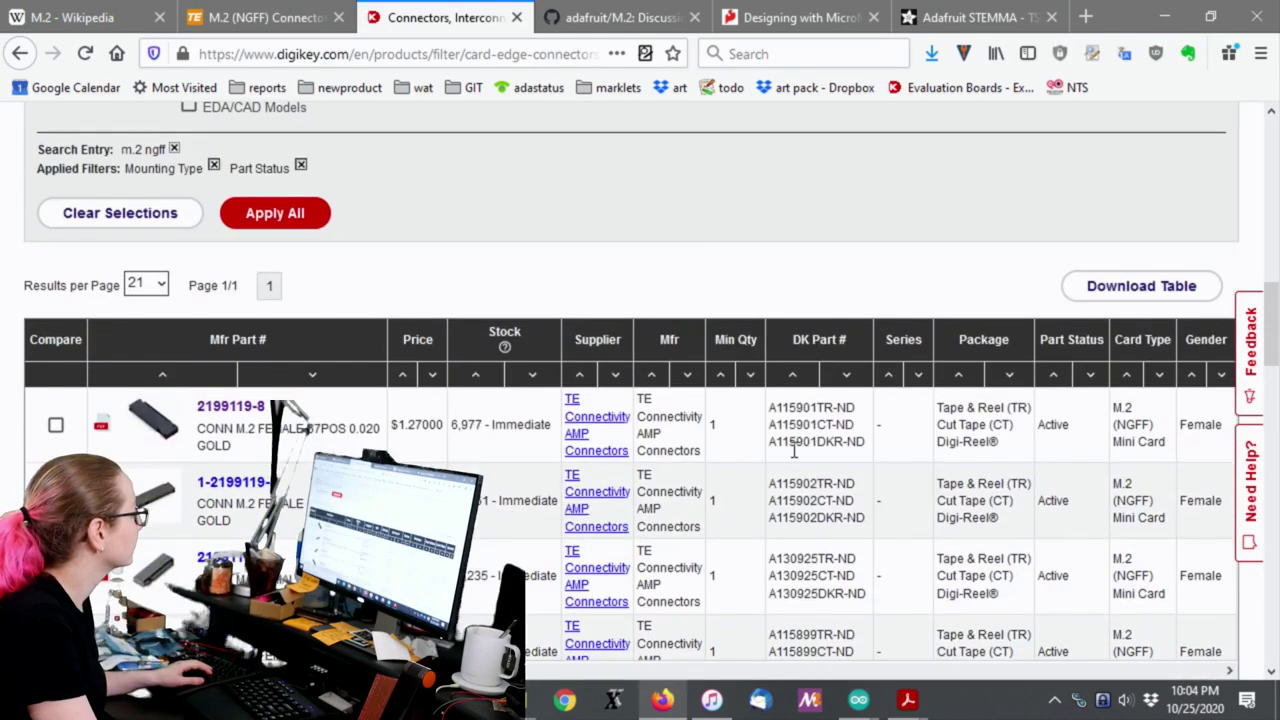
Step: Sort the results by stock, lowest first, and find the 2199119-4 row
click(476, 376)
scroll(663, 275, down, 2)
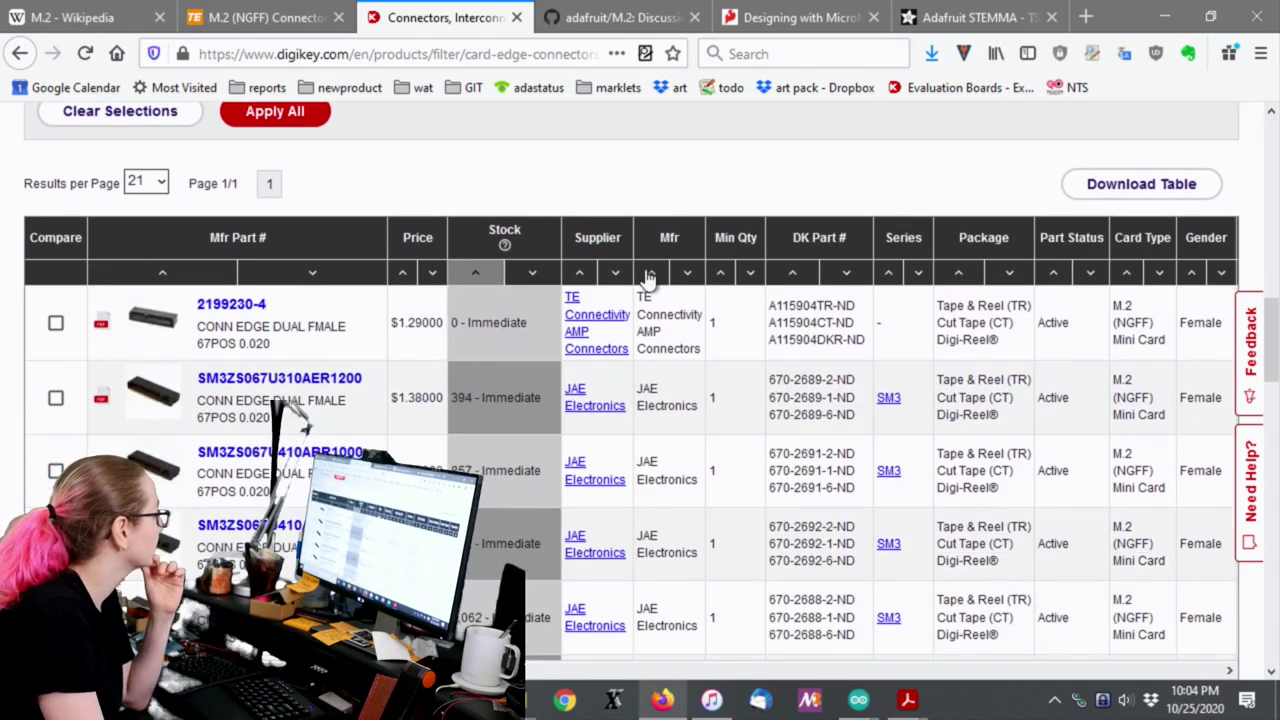
scroll(490, 286, up, 4)
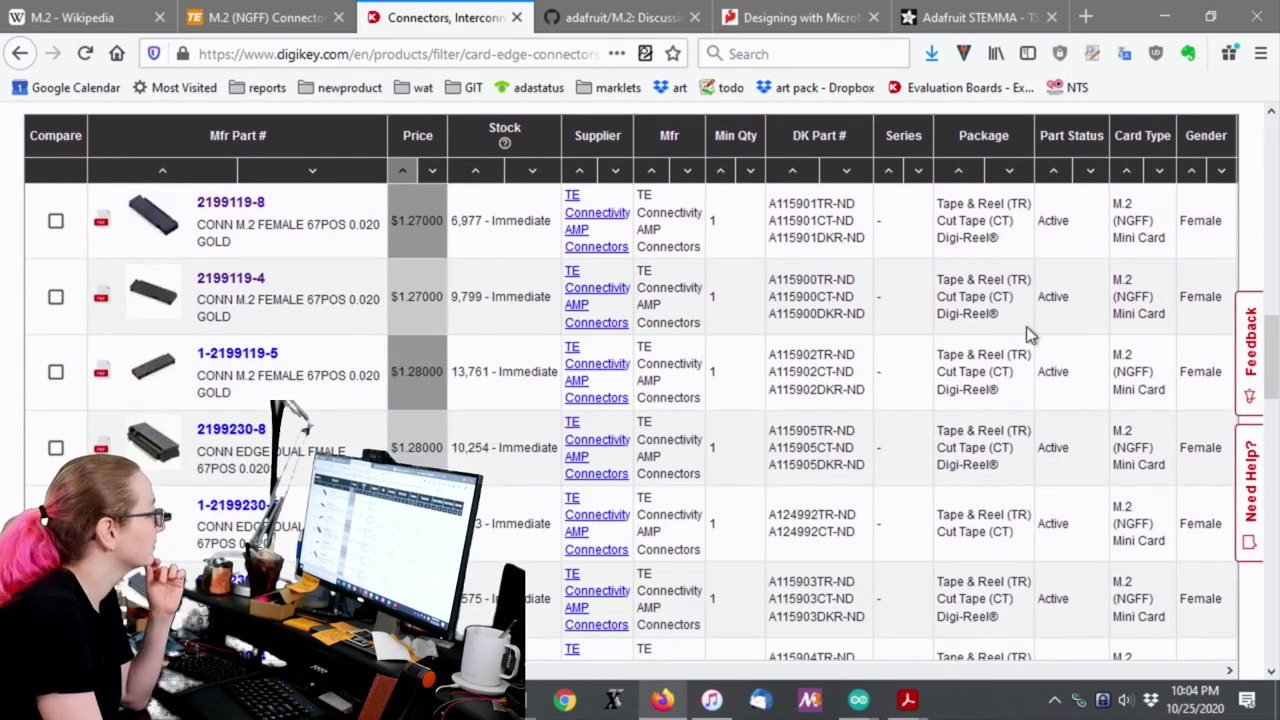
scroll(1026, 326, up, 2)
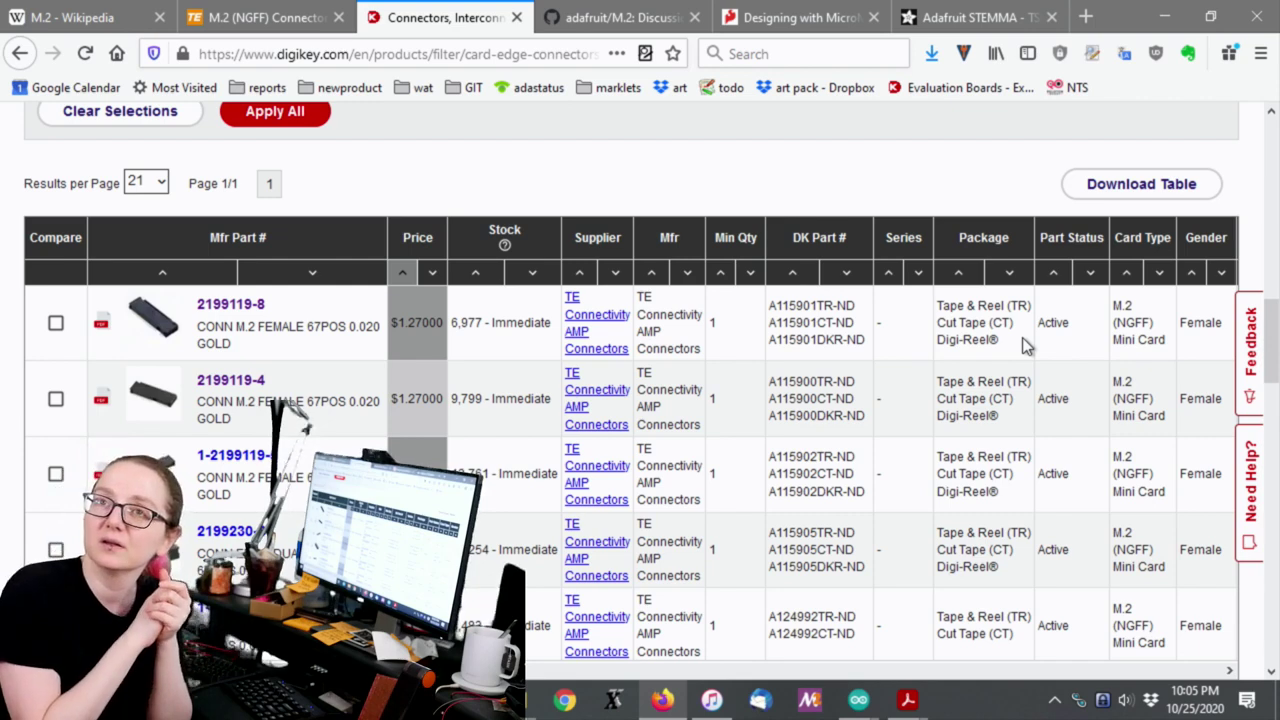
scroll(1025, 345, down, 2)
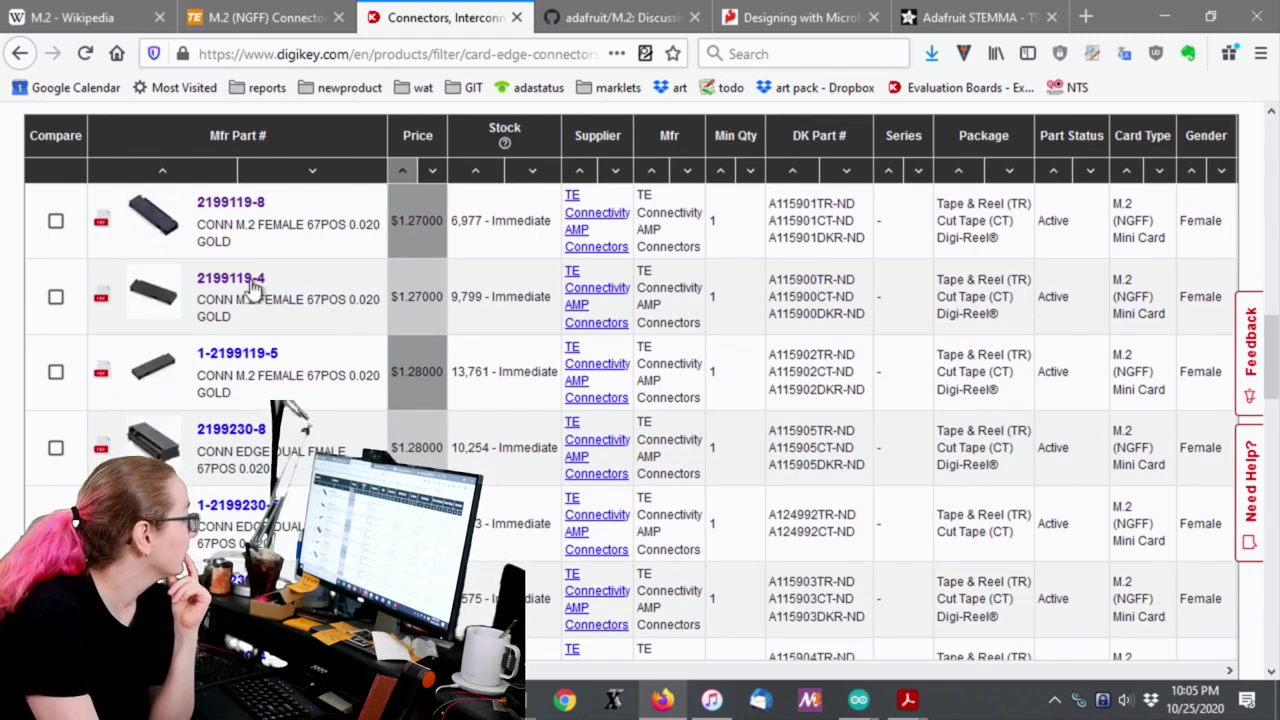
Step: Open the 2199119-4 product page and scroll down to its Media & Downloads section
click(252, 288)
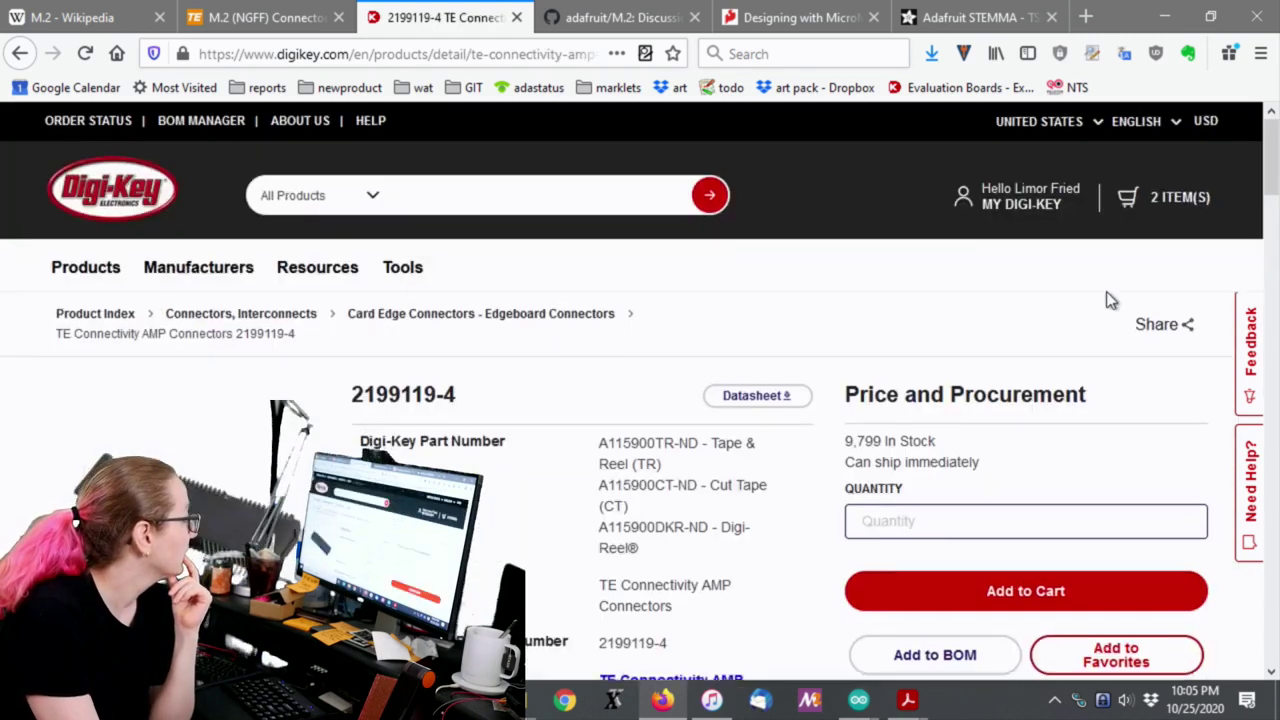
scroll(1109, 297, down, 2)
scroll(1109, 299, down, 2)
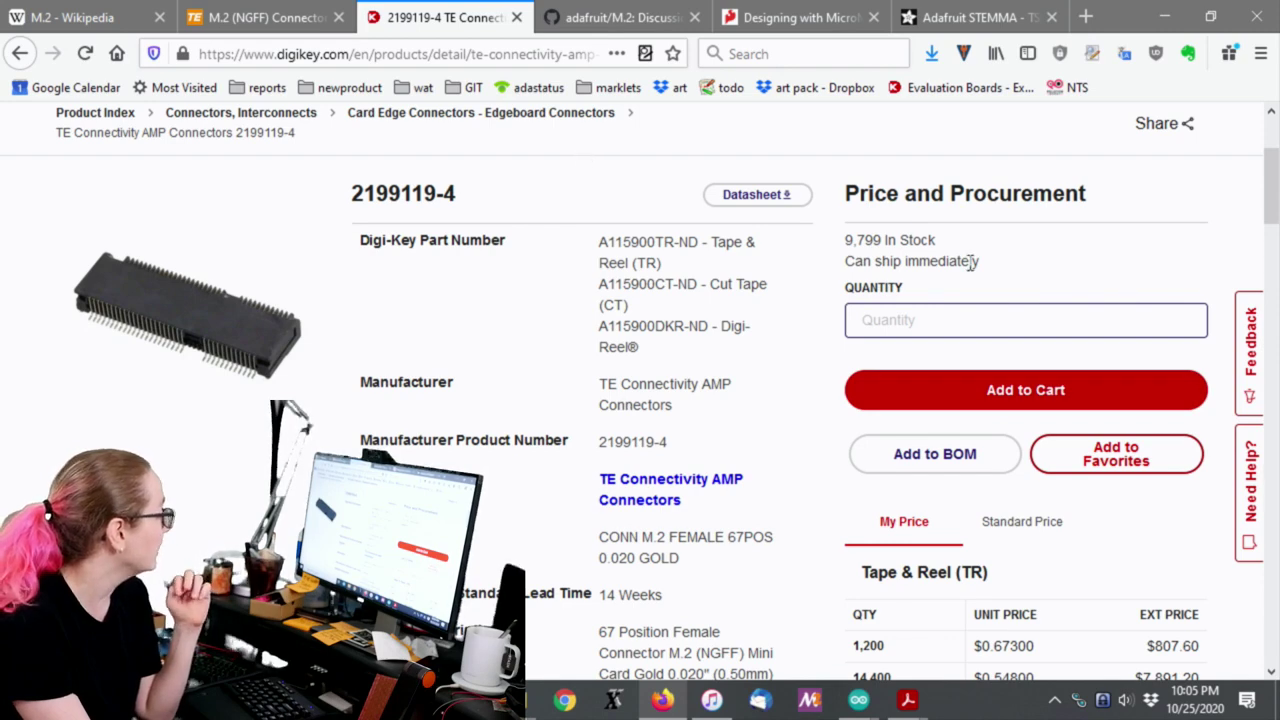
scroll(973, 263, down, 2)
scroll(1040, 240, down, 5)
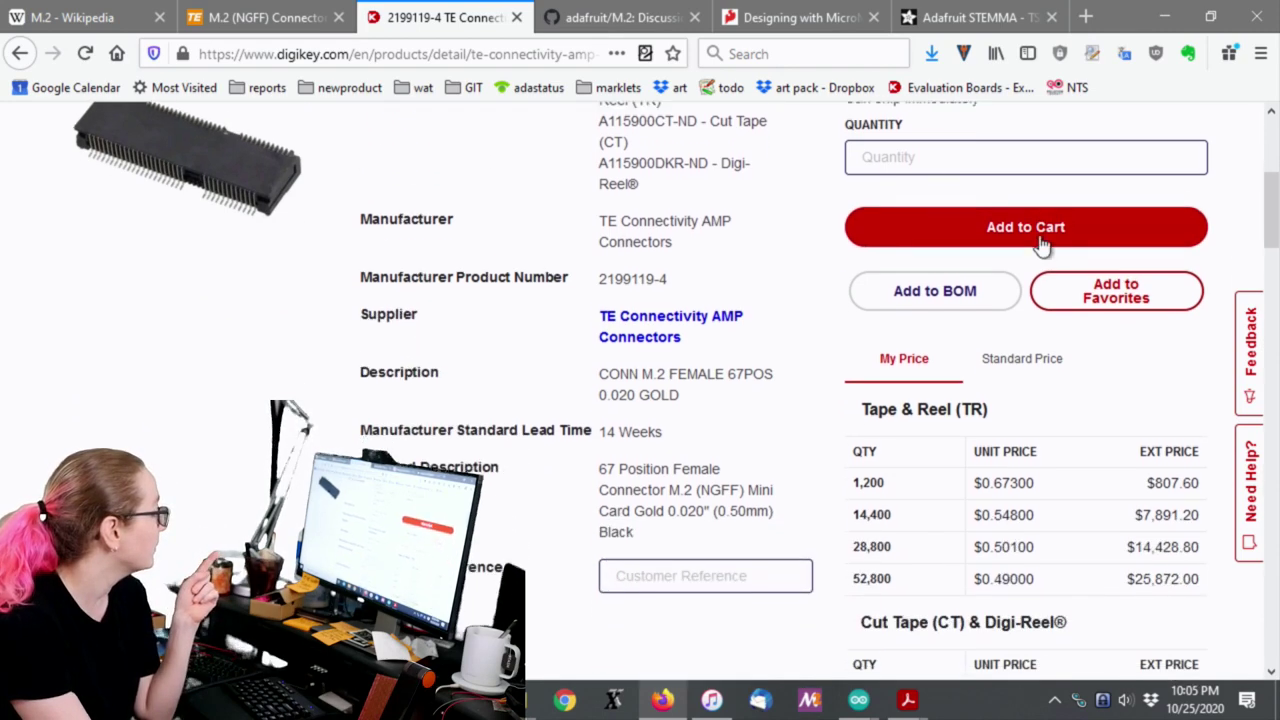
scroll(430, 160, up, 6)
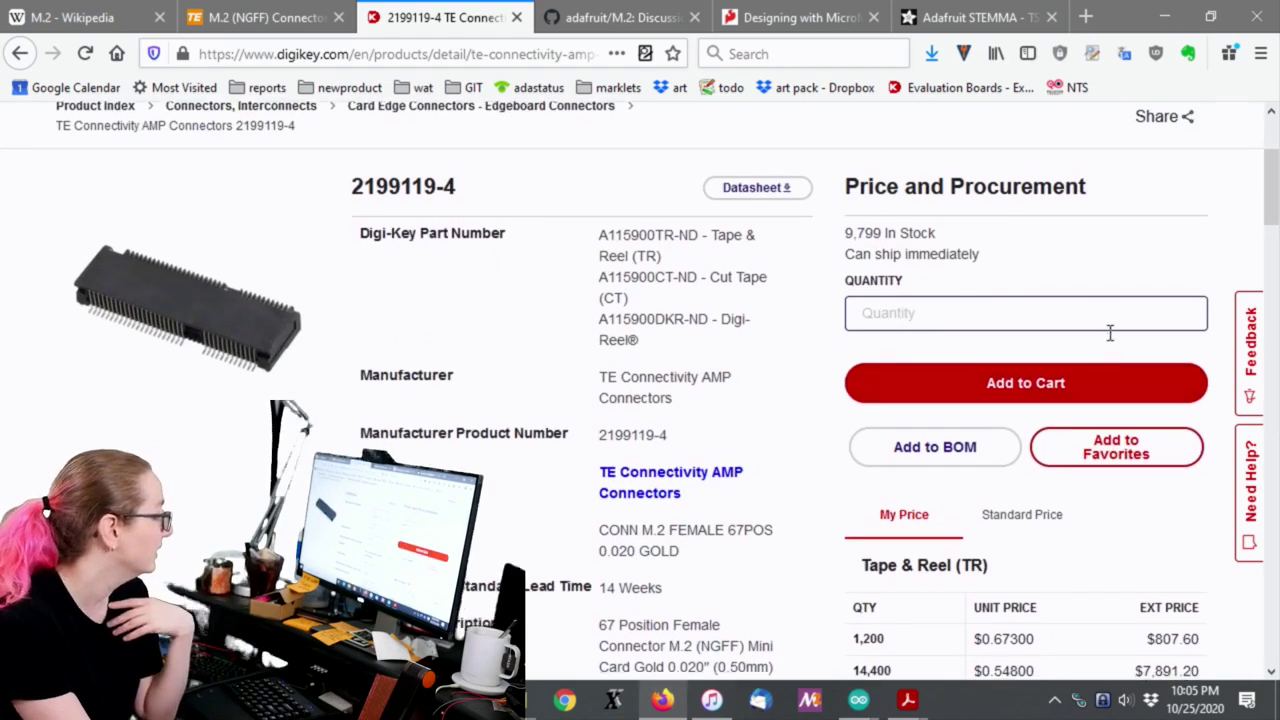
scroll(1110, 335, down, 2)
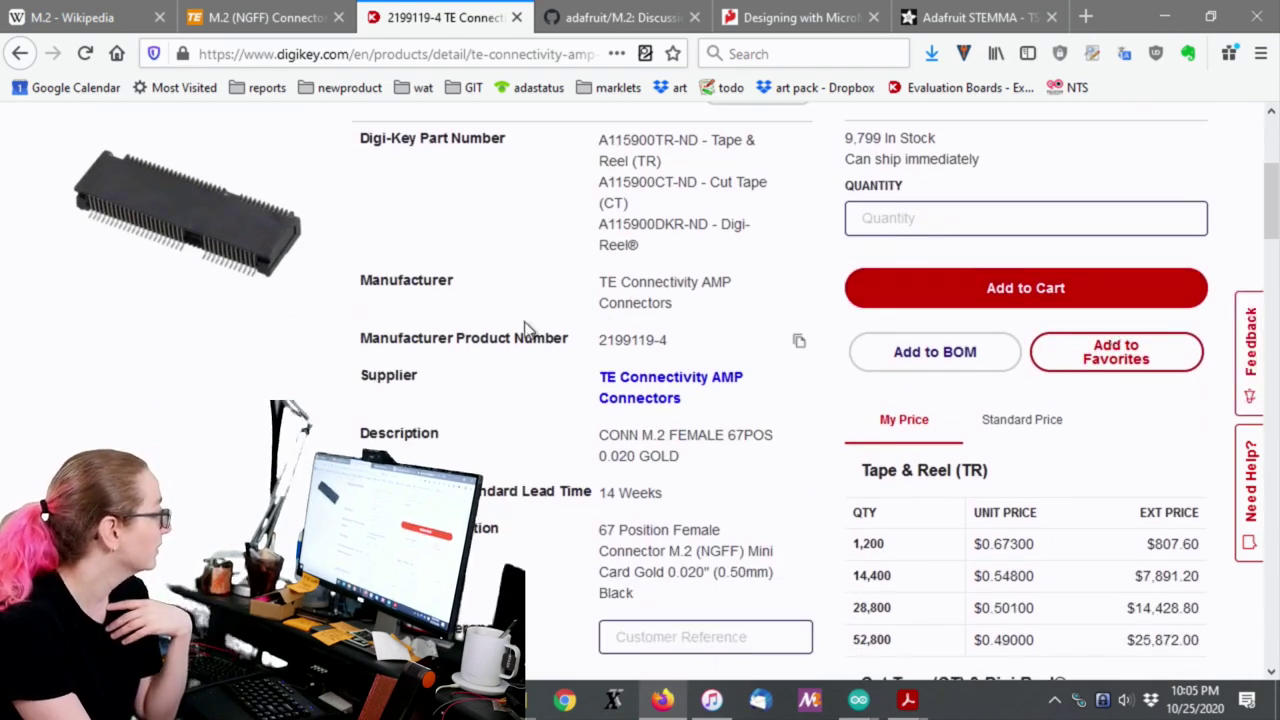
Step: Open the 3D model PDF 3D_CVM_CVM_2199119-4_C.pdf in Acrobat Reader
click(1085, 358)
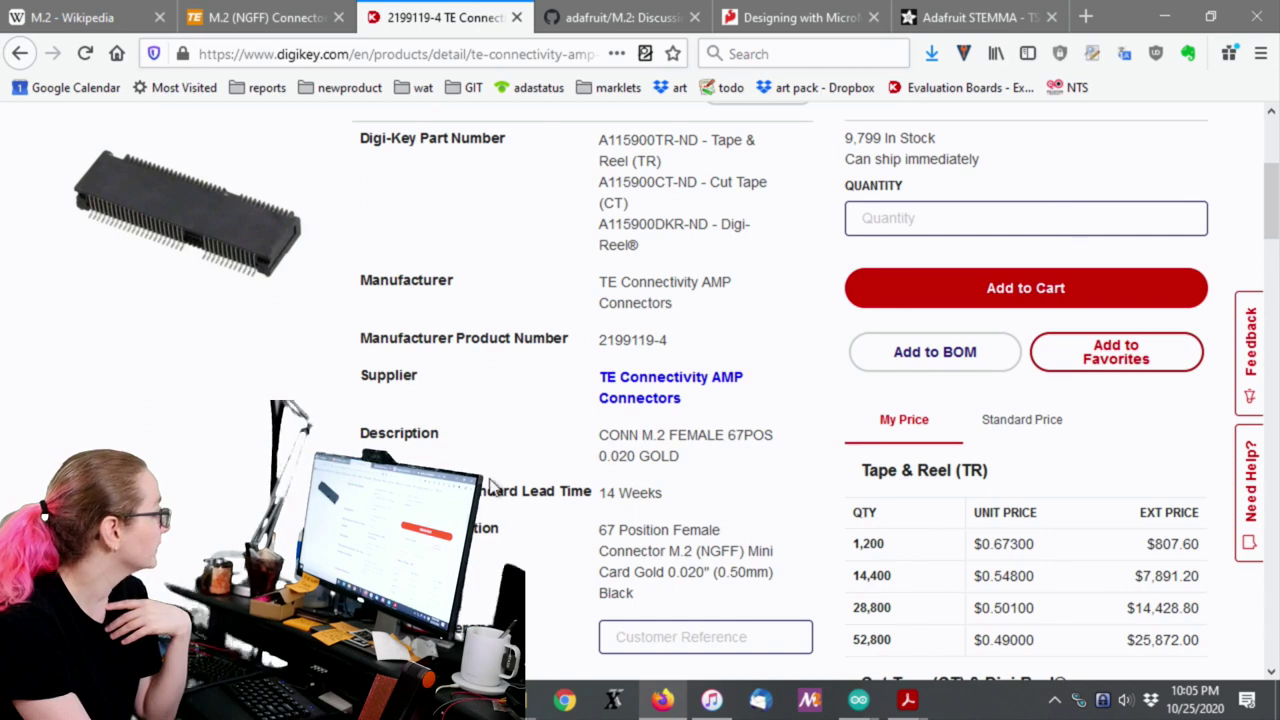
scroll(730, 308, down, 4)
scroll(808, 308, down, 2)
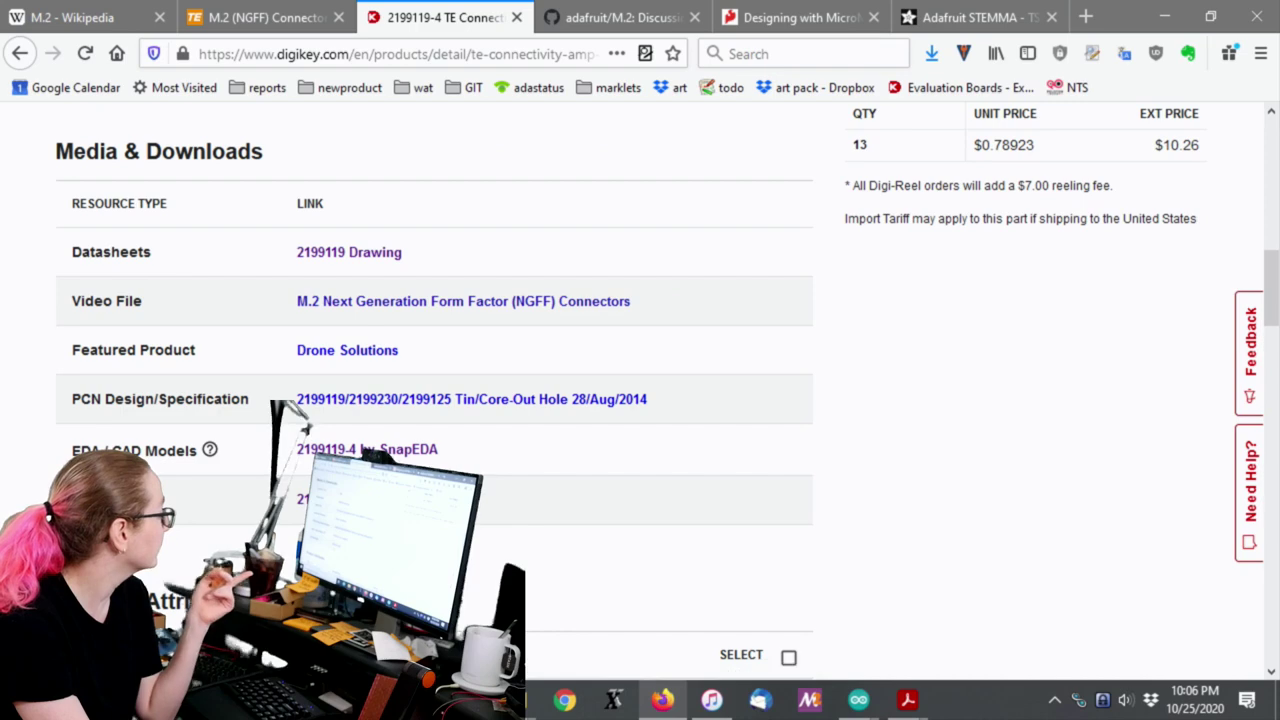
click(907, 699)
Step: Switch to the 3D connector PDF and maximize the Acrobat window
click(843, 643)
click(677, 383)
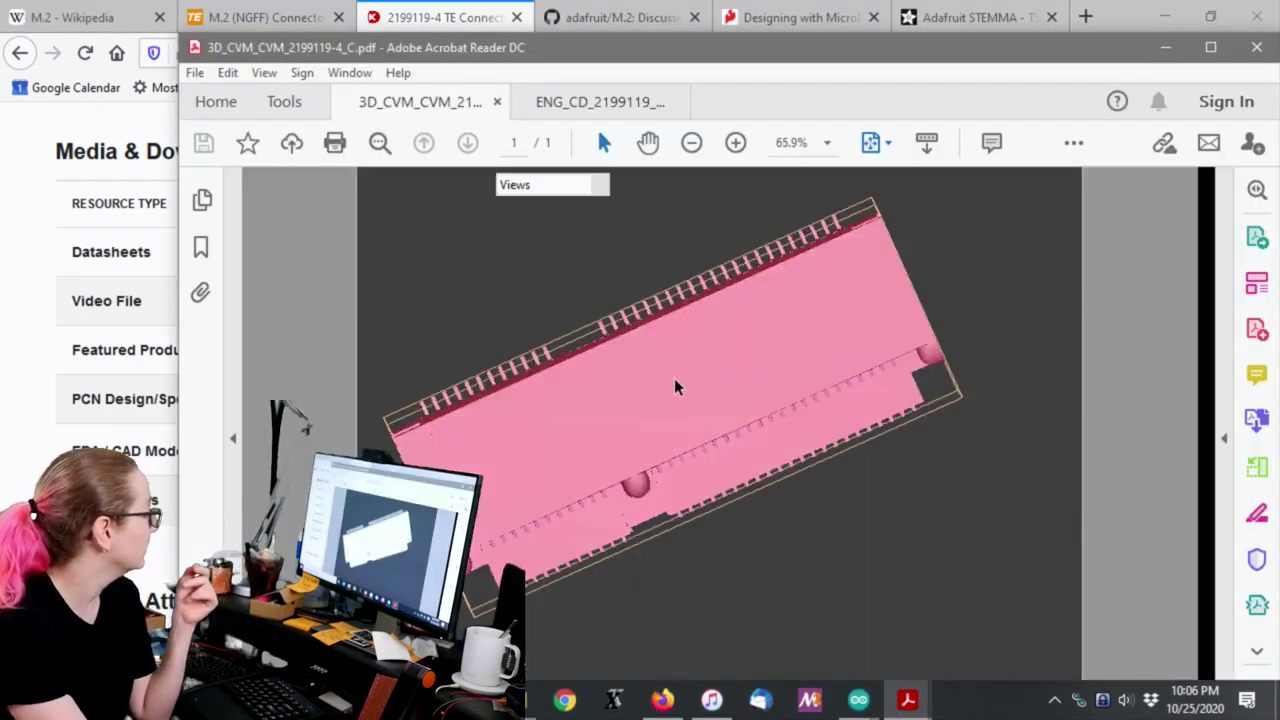
drag(677, 383, 840, 366)
click(1230, 50)
Step: Rotate the connector model through vertical, face-on and near-horizontal views
drag(840, 300, 739, 511)
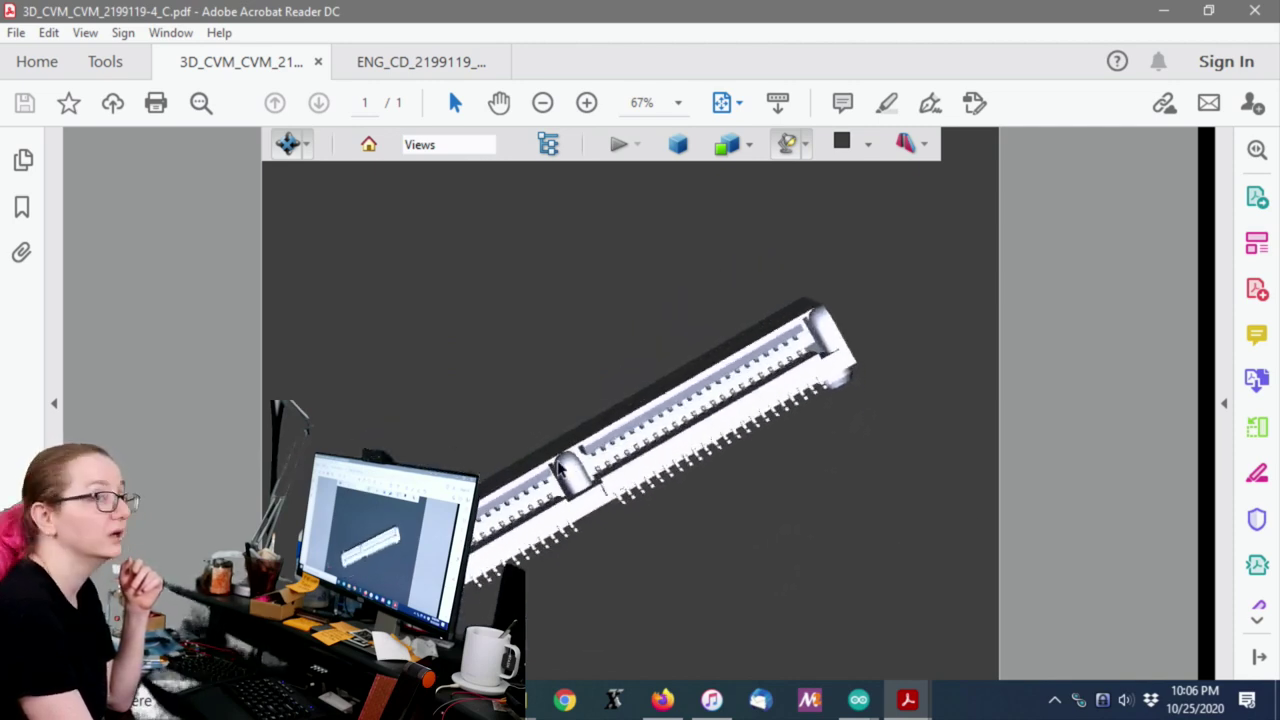
drag(557, 482, 717, 378)
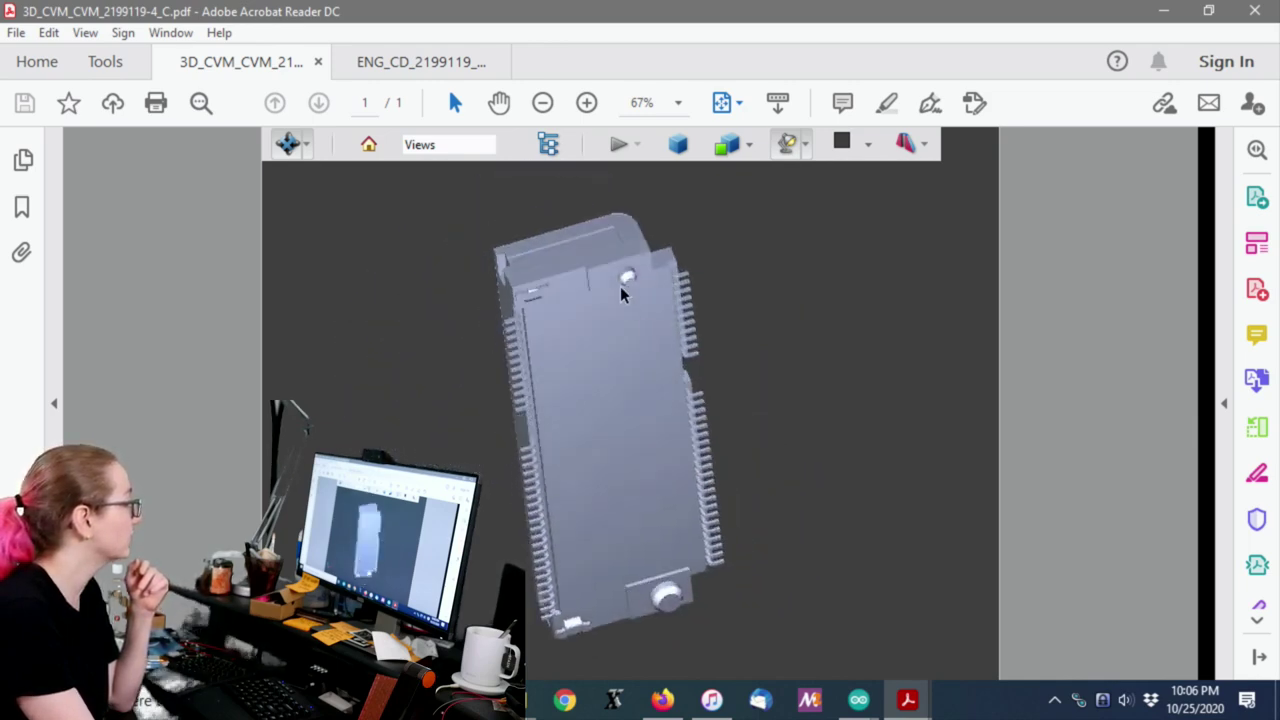
drag(596, 290, 635, 288)
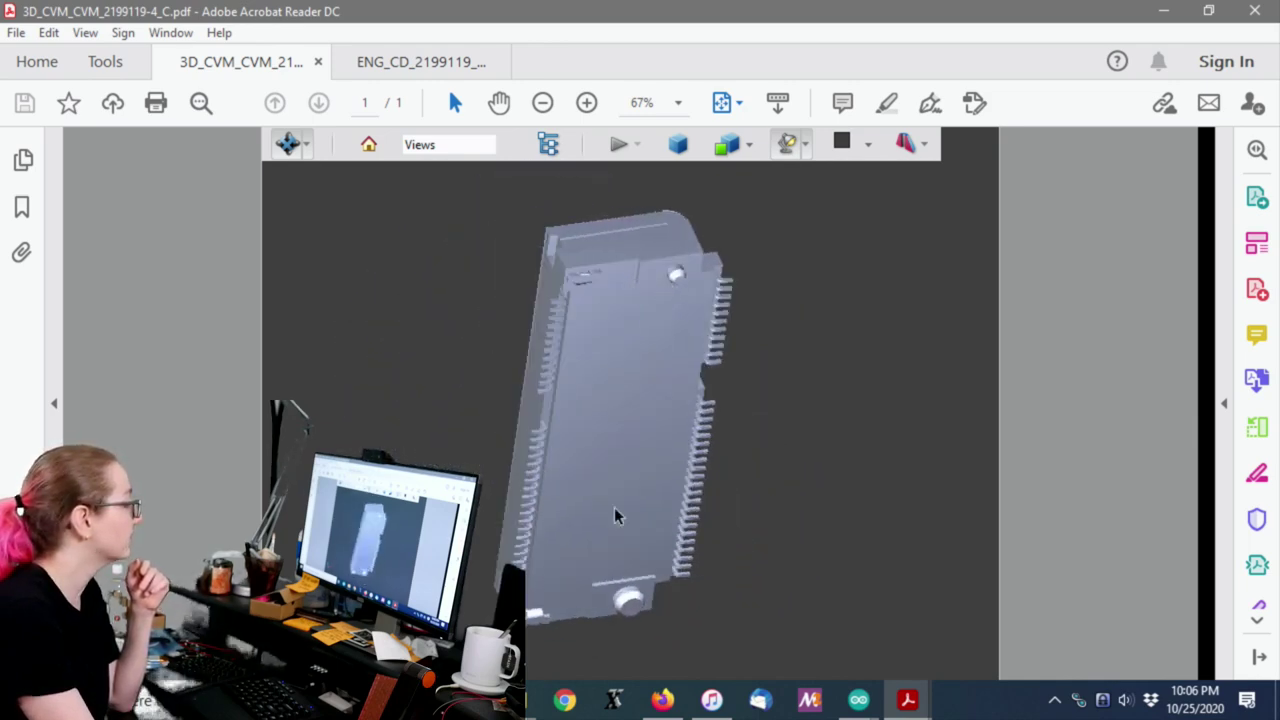
drag(706, 257, 690, 400)
click(748, 145)
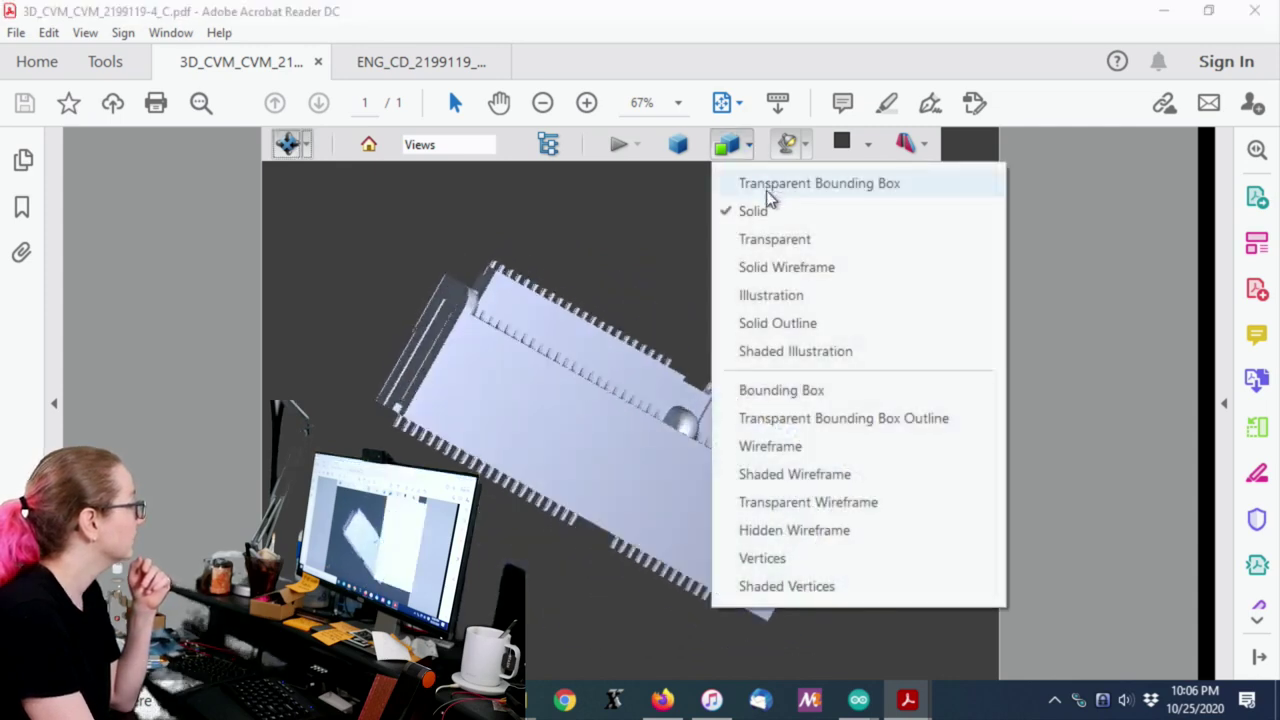
click(757, 240)
click(748, 146)
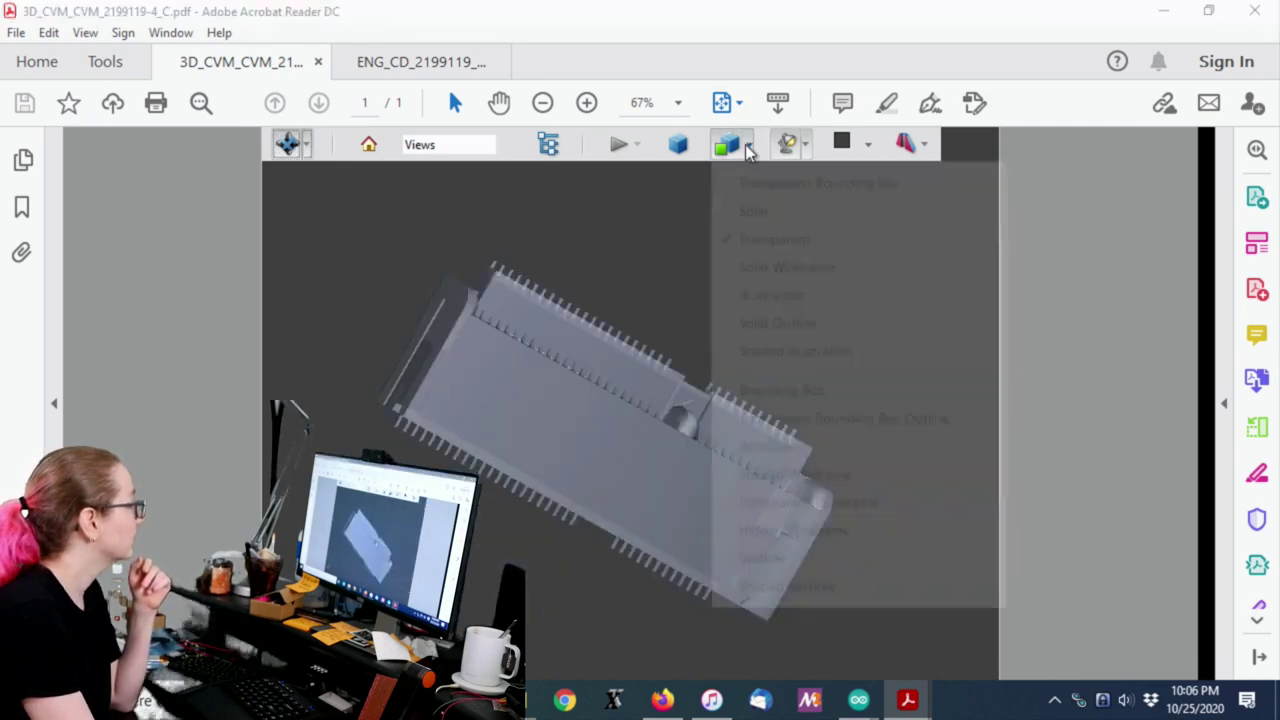
click(789, 326)
drag(663, 486, 797, 165)
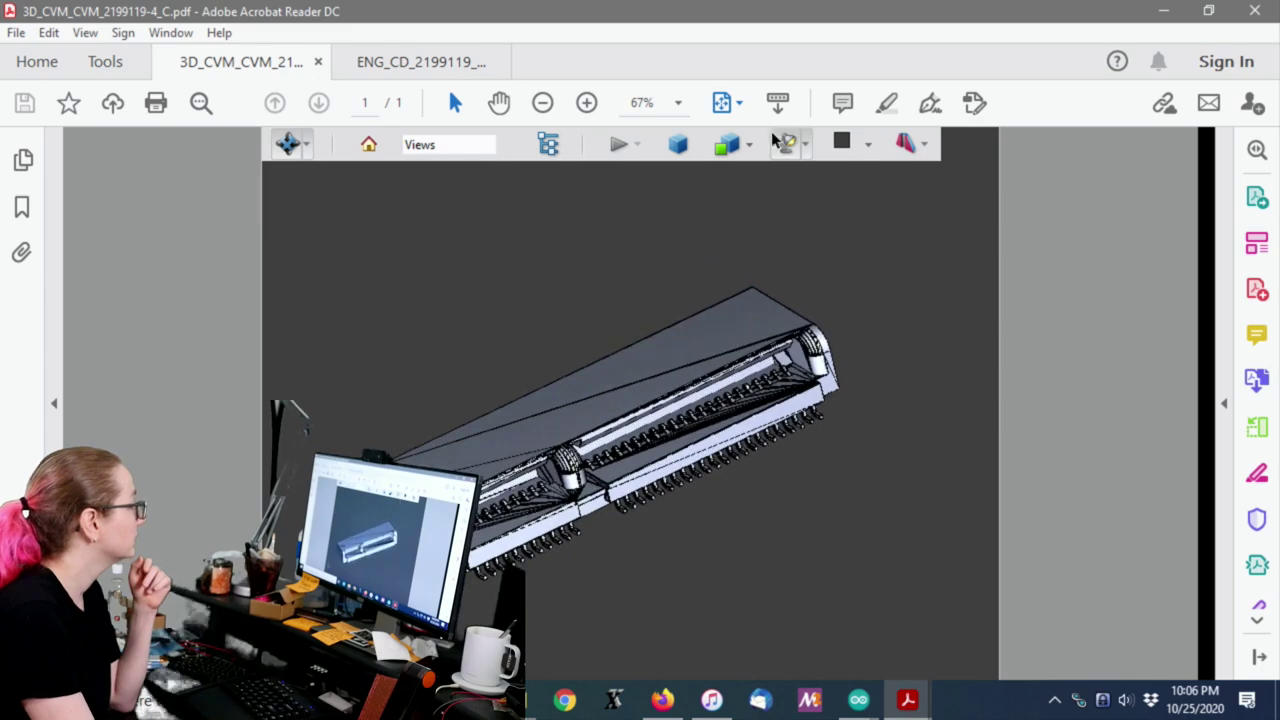
click(752, 147)
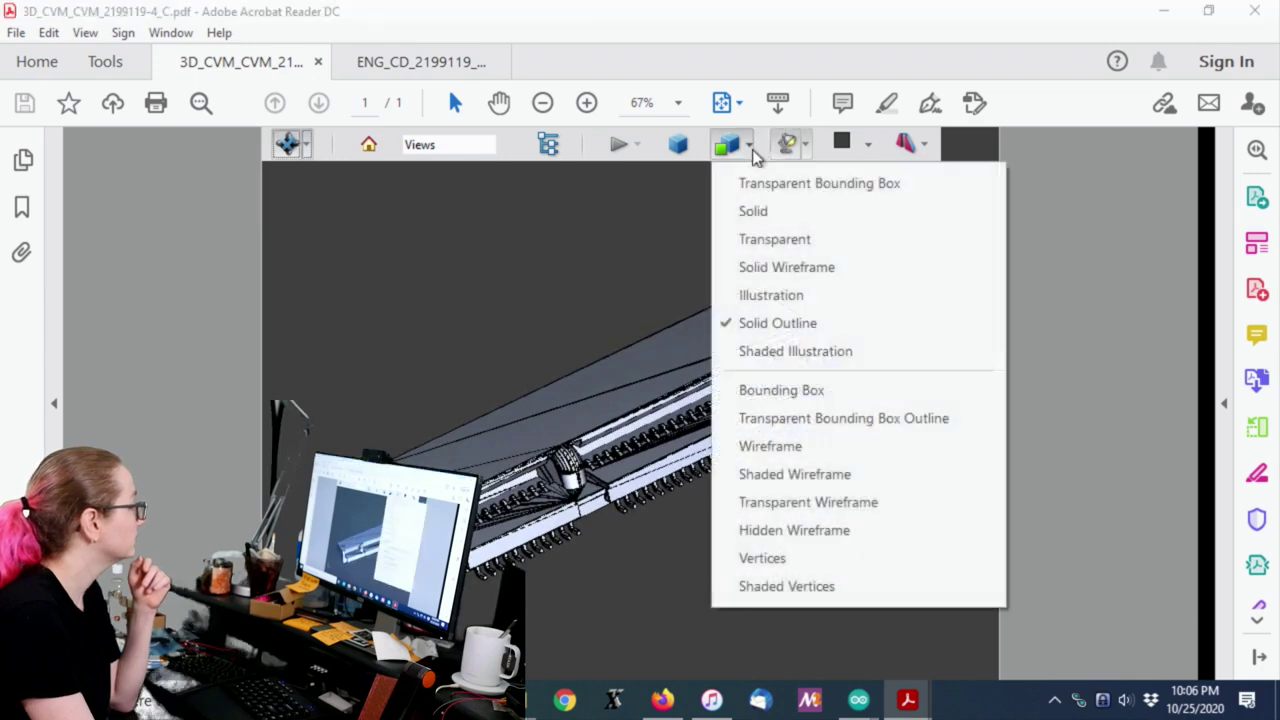
click(768, 360)
mouse_move(768, 362)
mouse_down()
mouse_move(749, 494)
mouse_move(838, 350)
mouse_up()
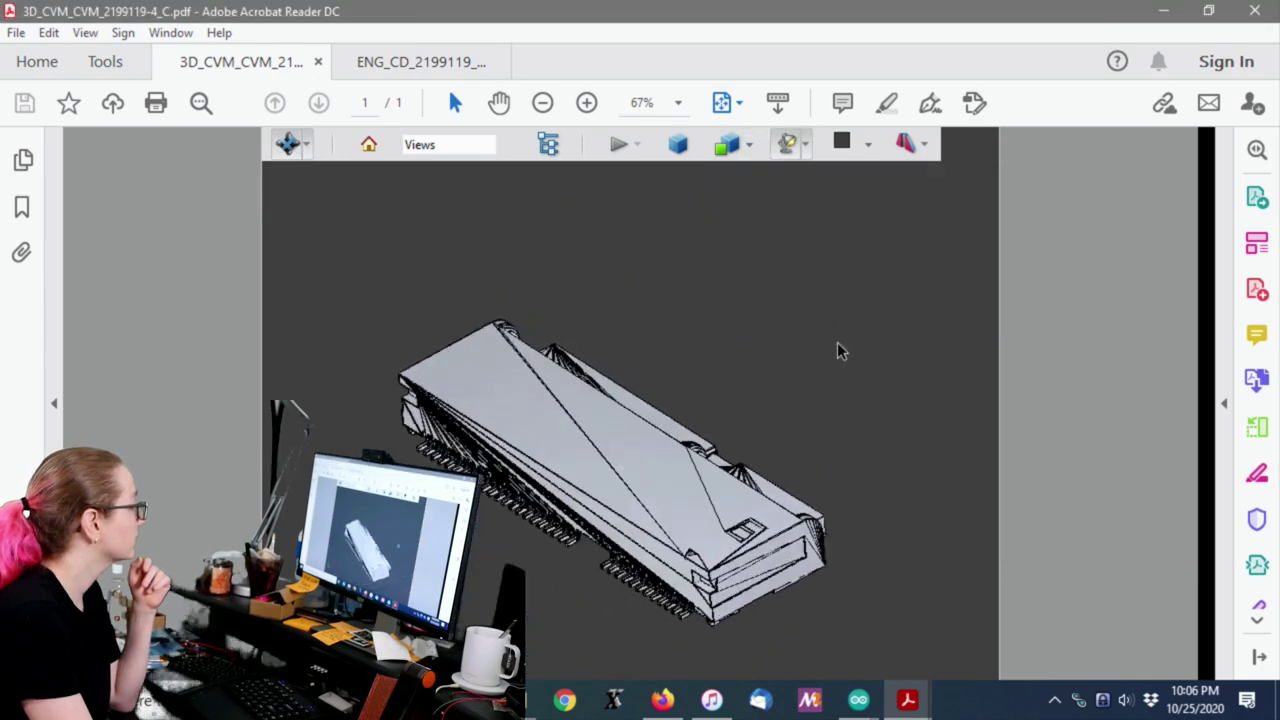
click(746, 147)
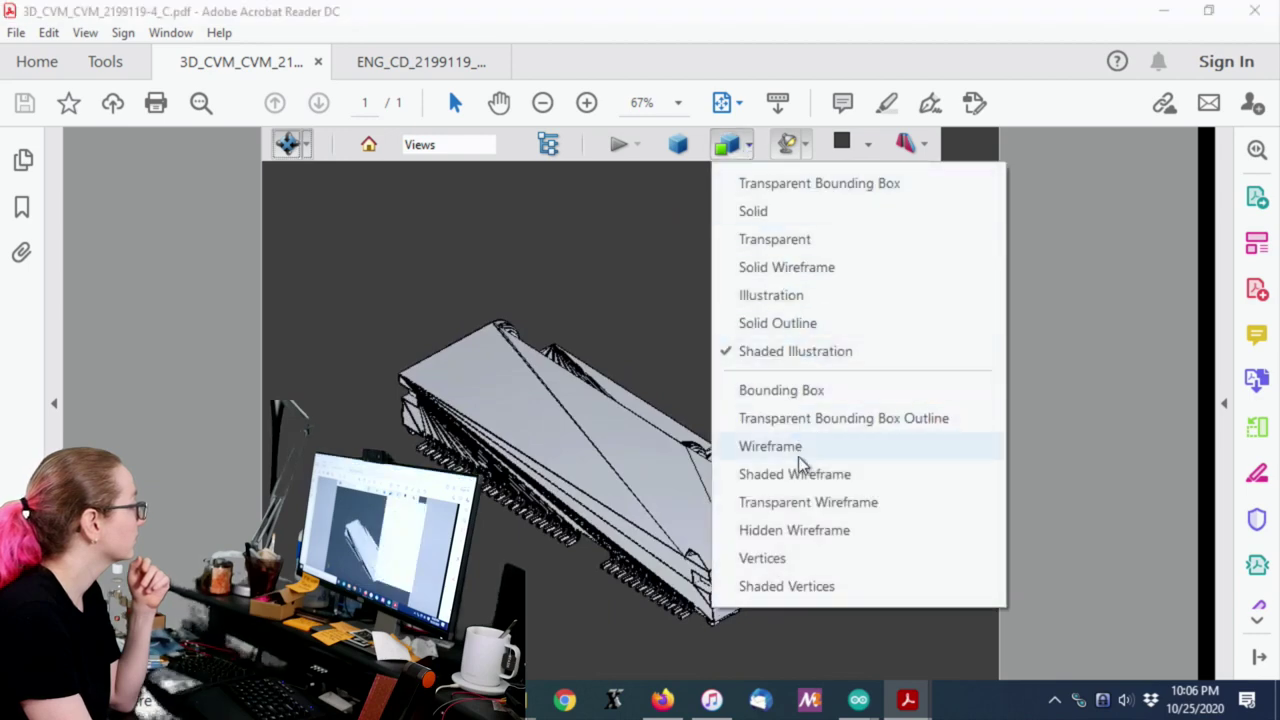
click(788, 558)
drag(786, 563, 800, 420)
click(745, 148)
click(748, 184)
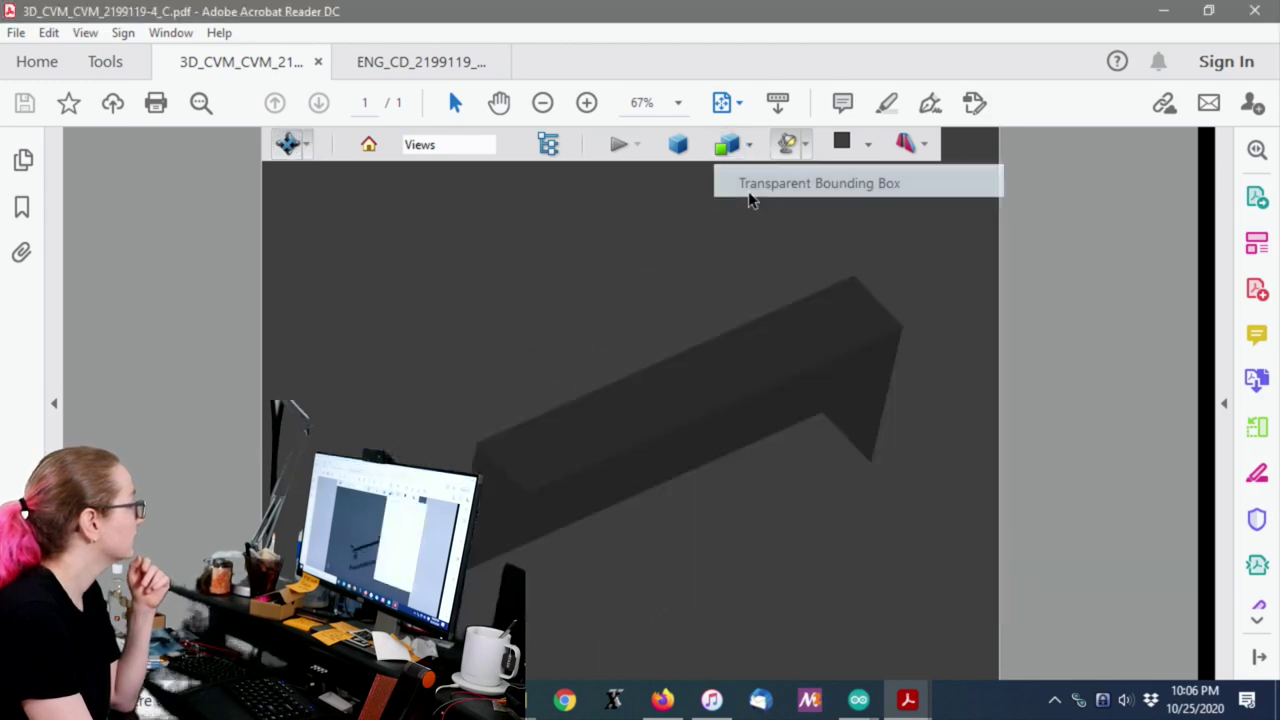
drag(748, 194, 446, 377)
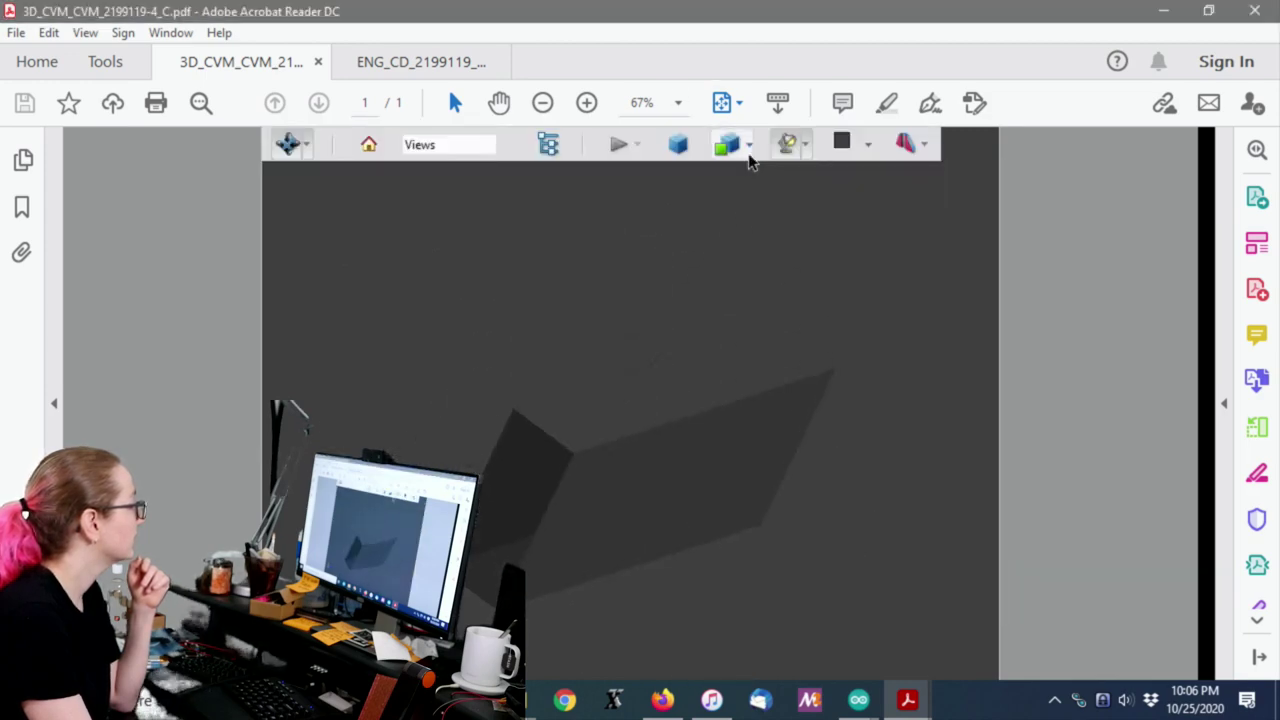
click(748, 155)
click(751, 211)
drag(671, 317, 837, 197)
Step: Try other lighting schemes, including Day Lights, rotating the connector after each
click(808, 145)
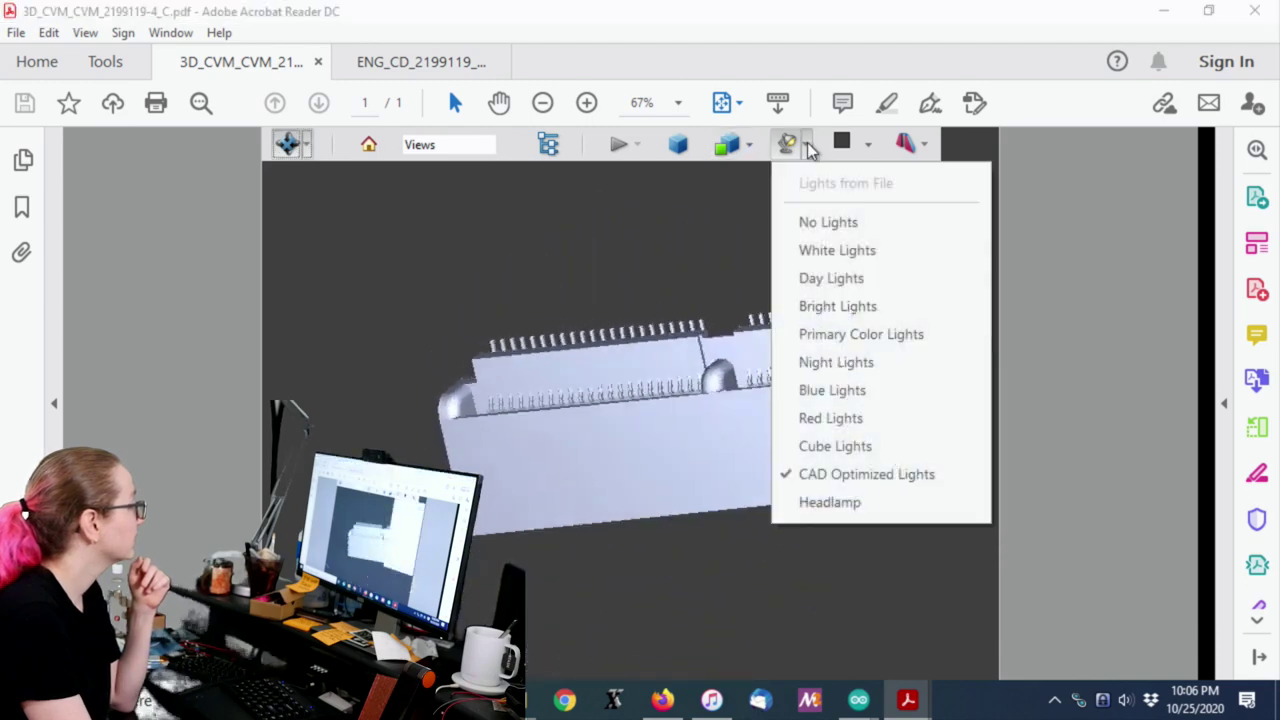
click(829, 279)
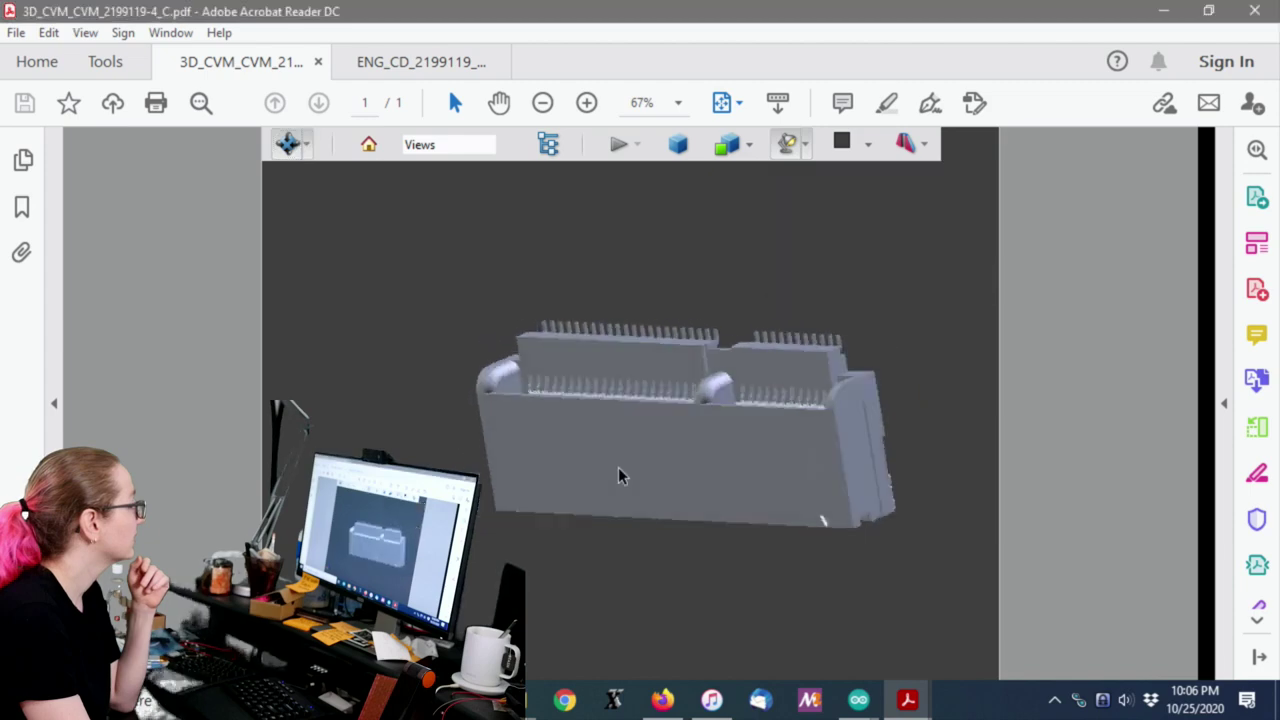
drag(618, 476, 649, 317)
click(803, 148)
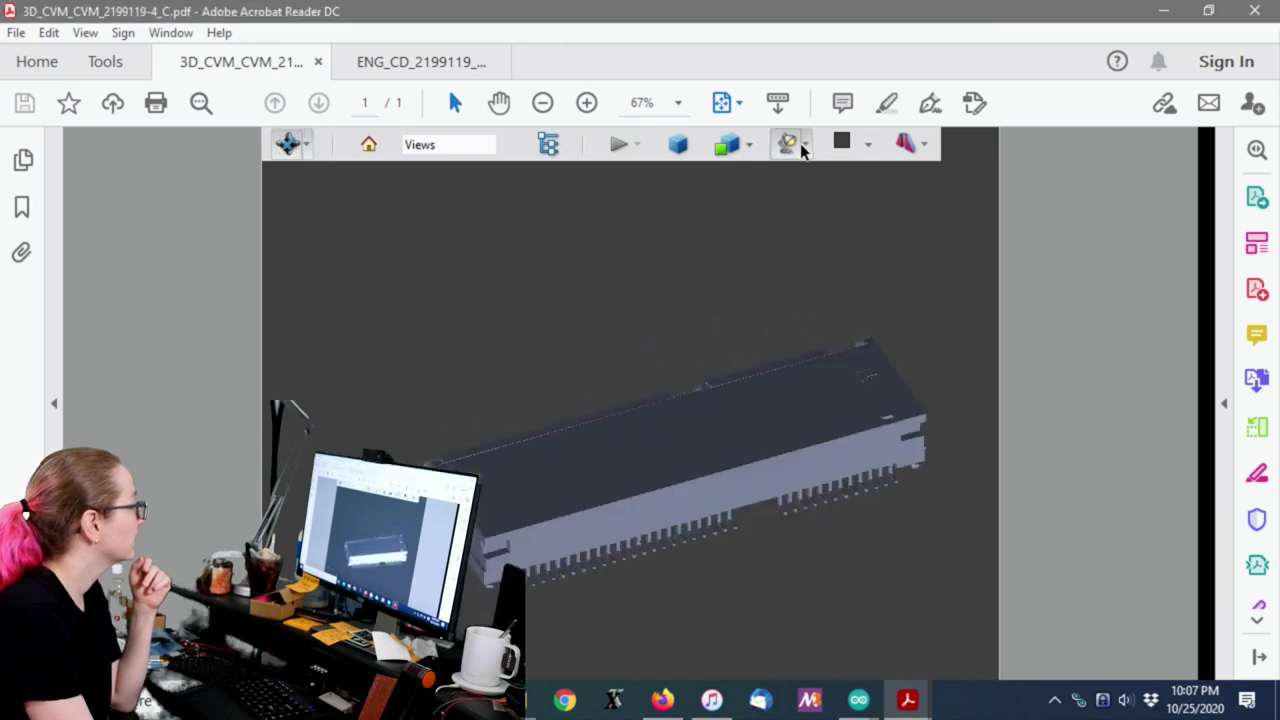
click(805, 148)
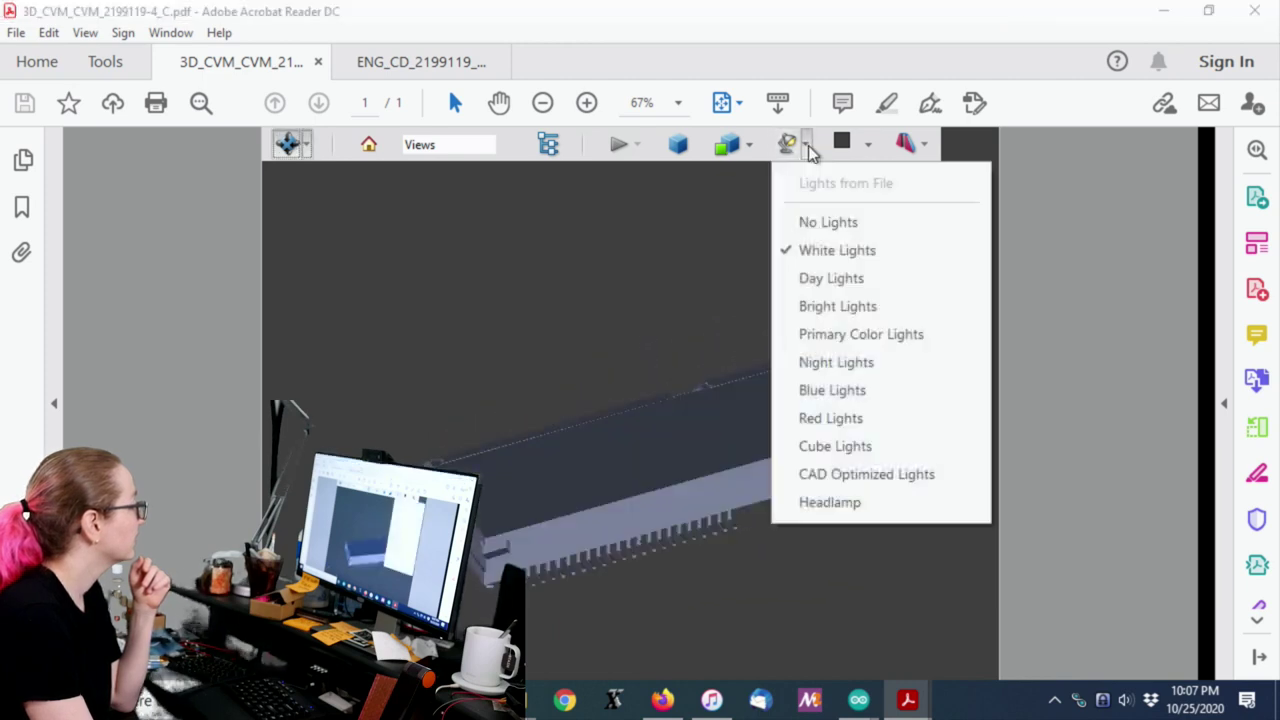
click(822, 280)
drag(757, 440, 855, 366)
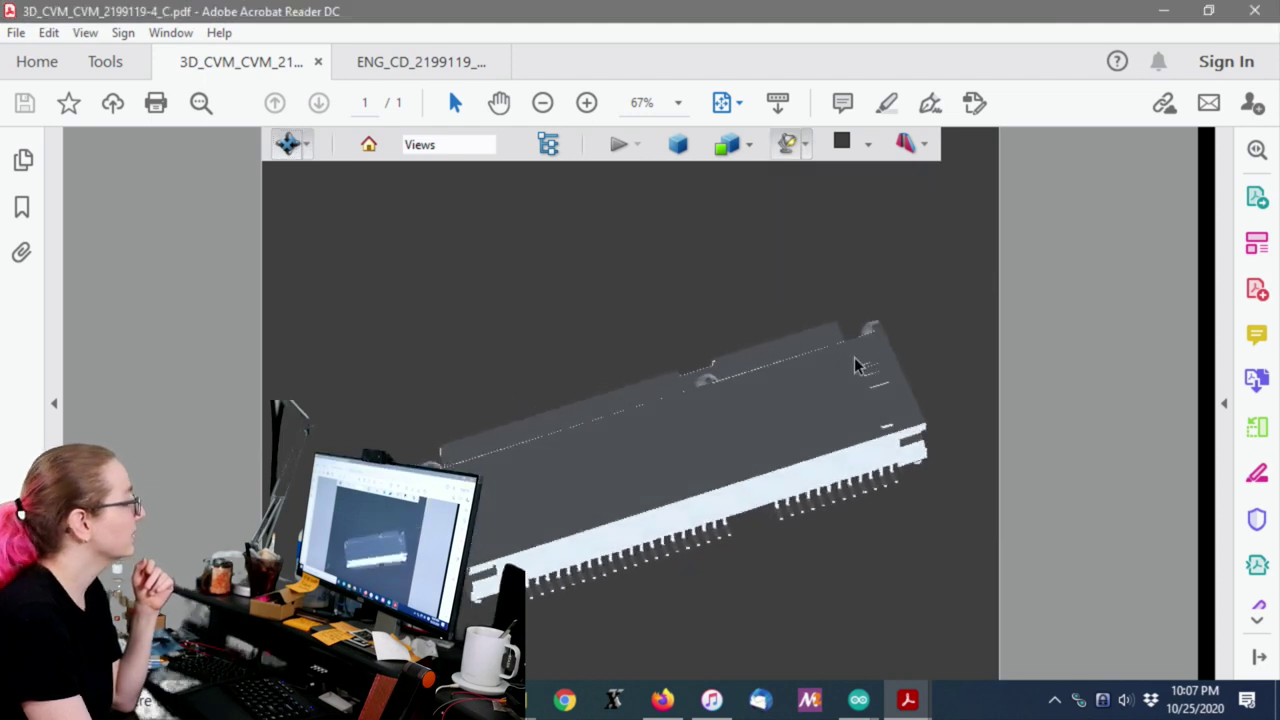
Step: Apply Primary Color Lights, then Blue Lights, and turn the model to a near-side view
click(805, 148)
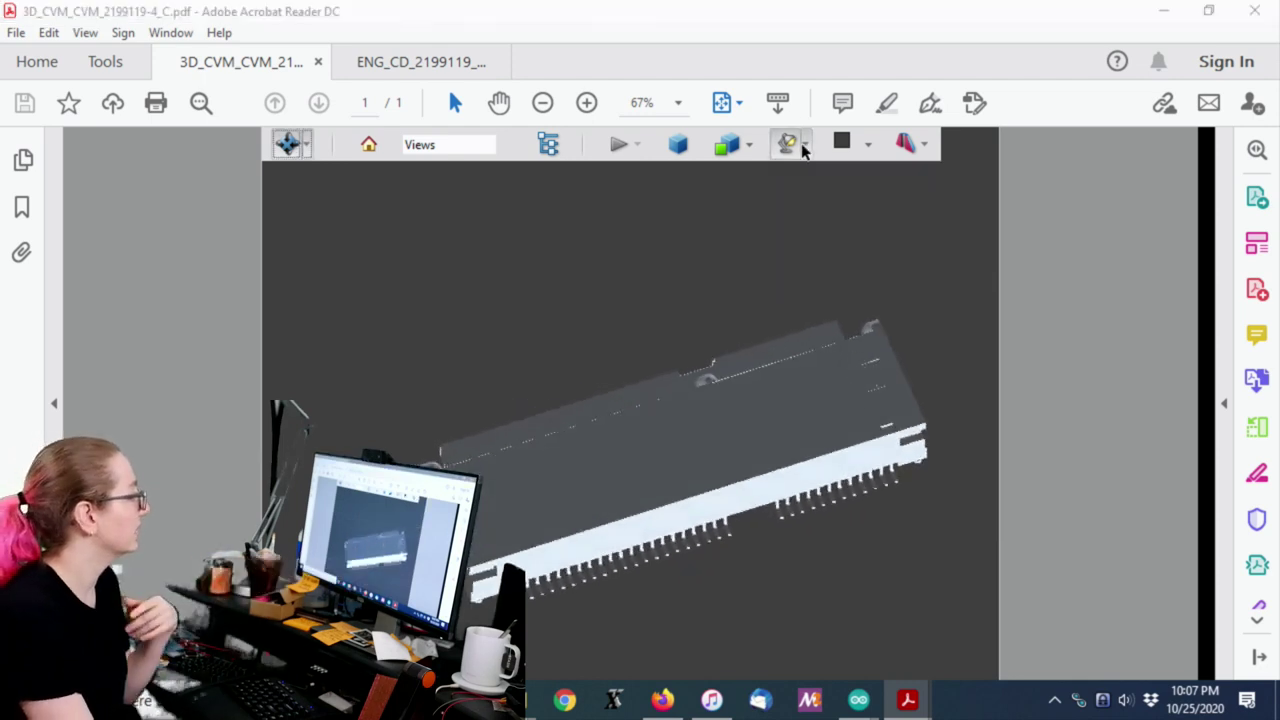
click(826, 340)
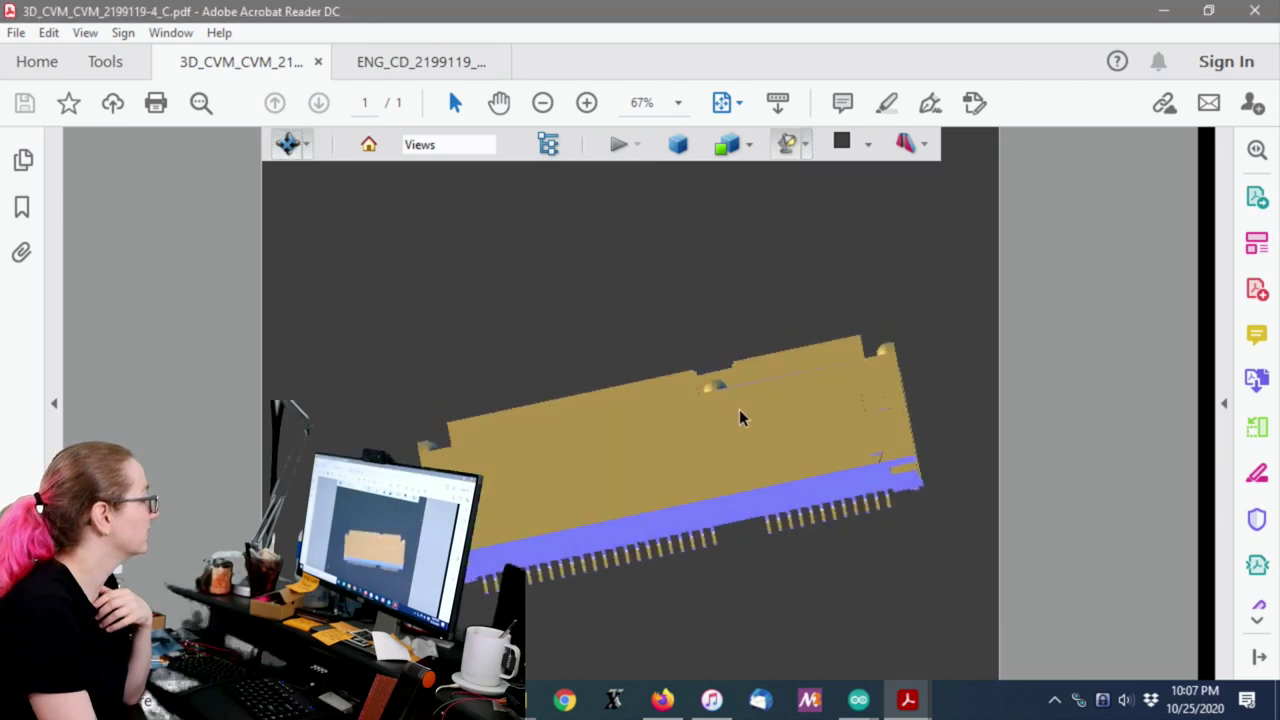
drag(740, 411, 823, 328)
click(806, 144)
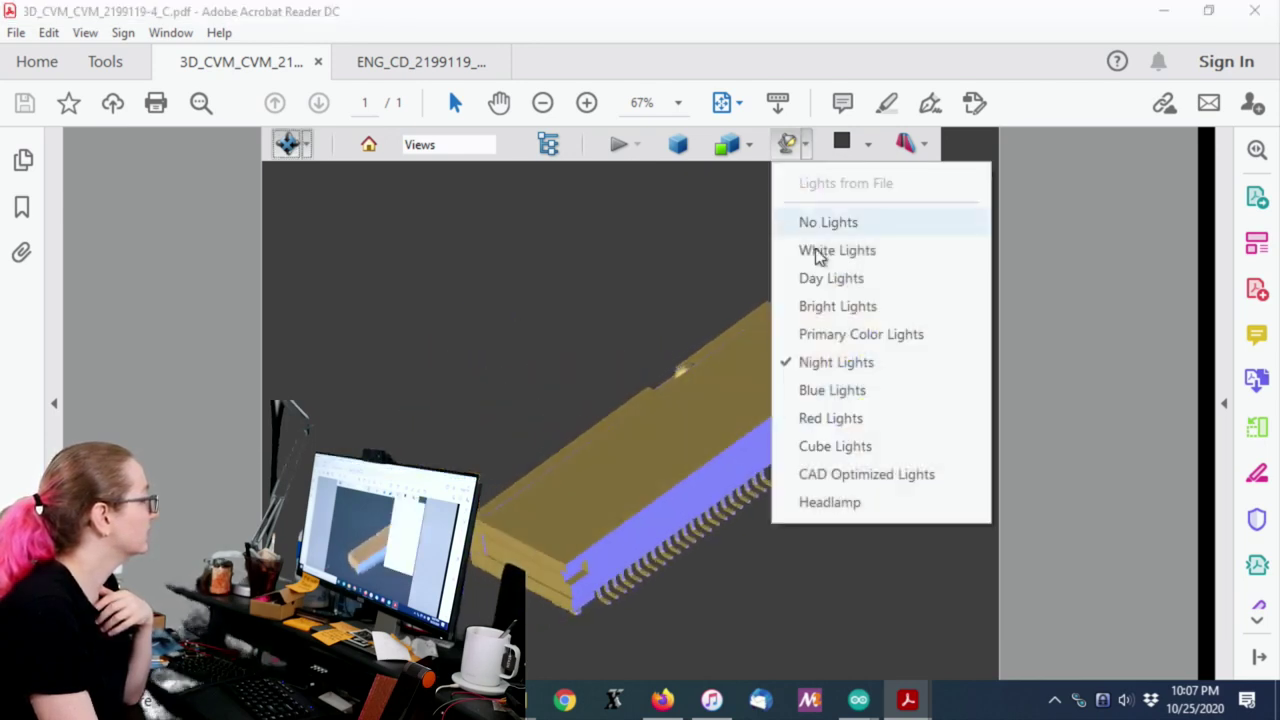
click(826, 394)
drag(718, 457, 572, 453)
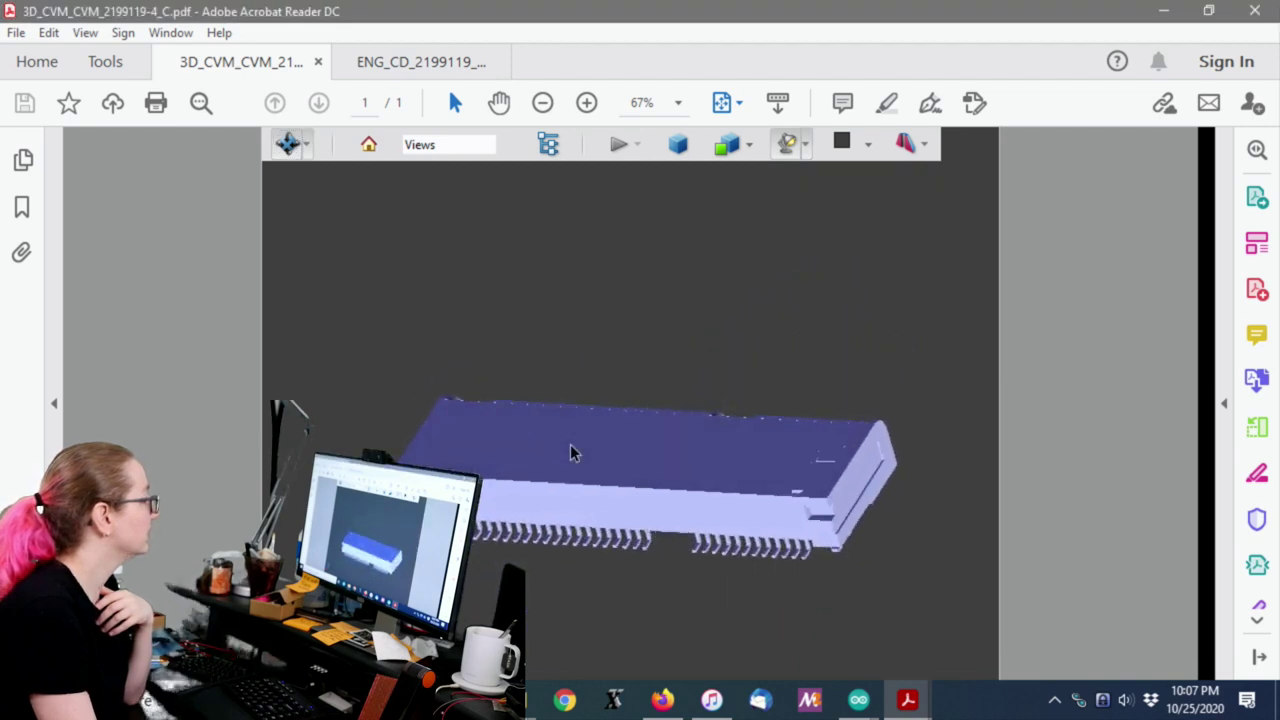
drag(822, 457, 727, 443)
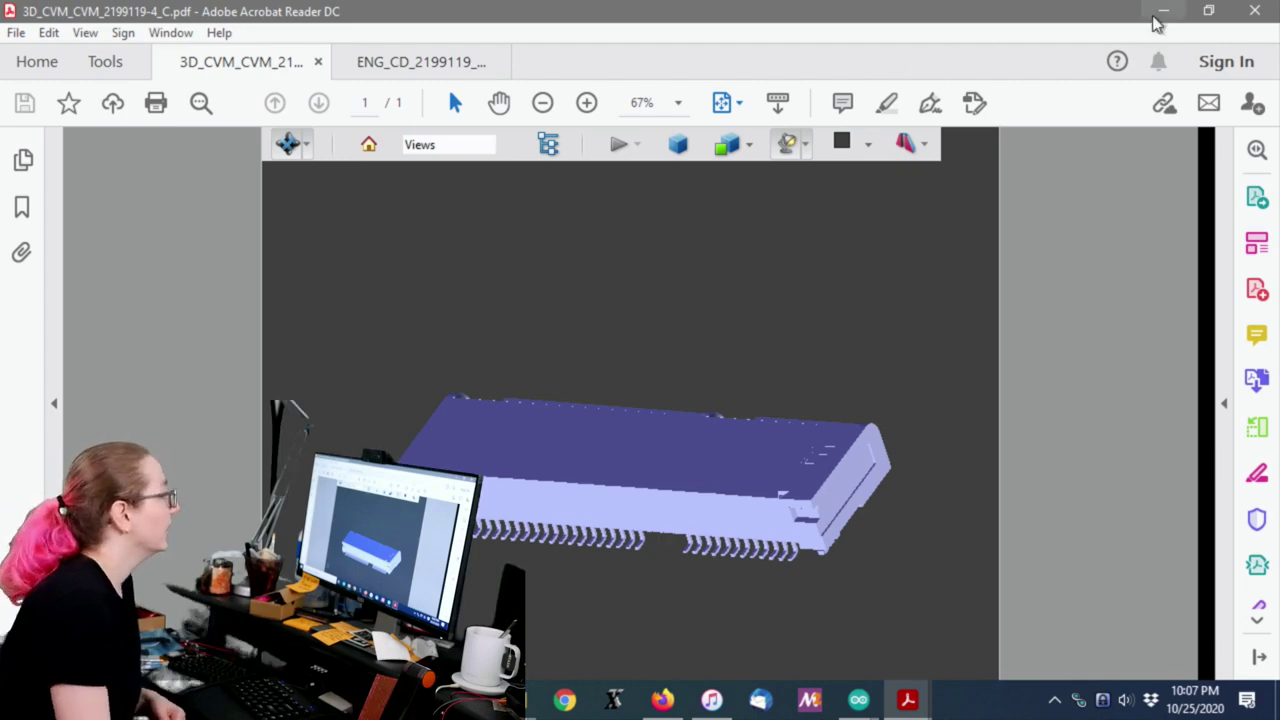
Step: Minimize Acrobat Reader to reveal the Digi-Key 2199119-4 product page in Firefox
click(1160, 12)
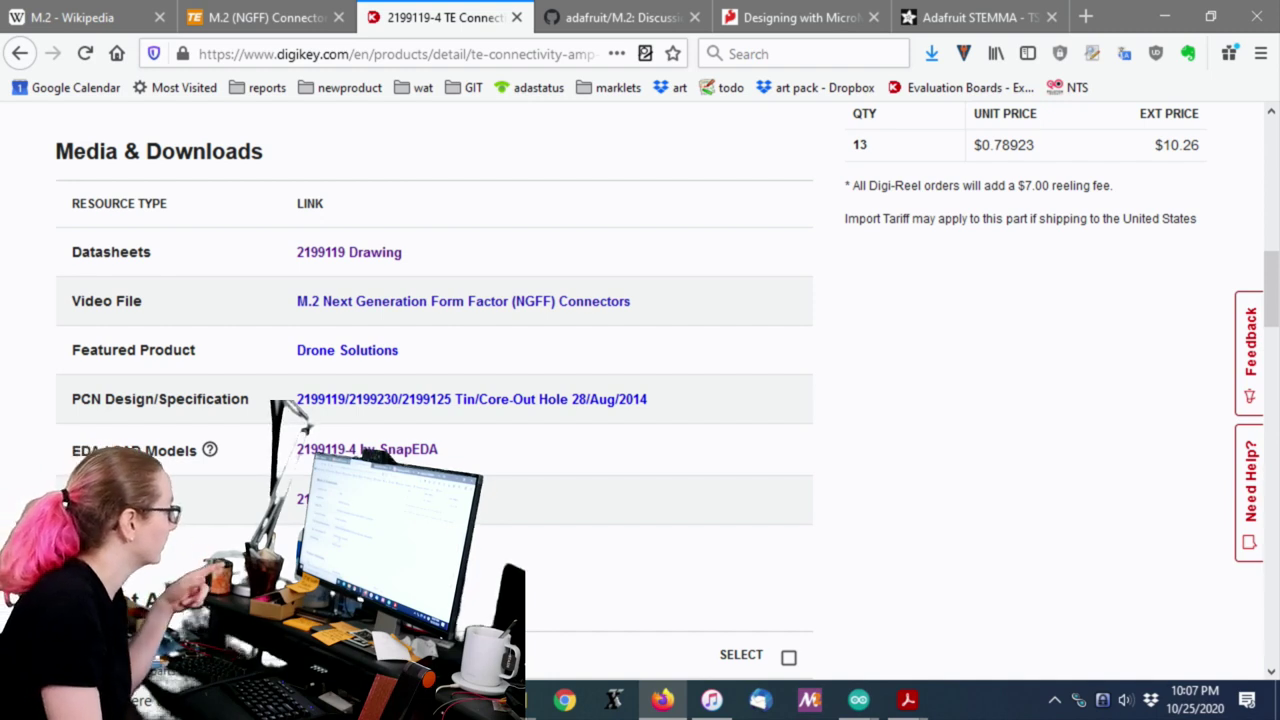
Step: Open the 2199119-4 SnapEDA page and list its symbol-and-footprint formats (Altium, Eagle, KiCad)
click(367, 449)
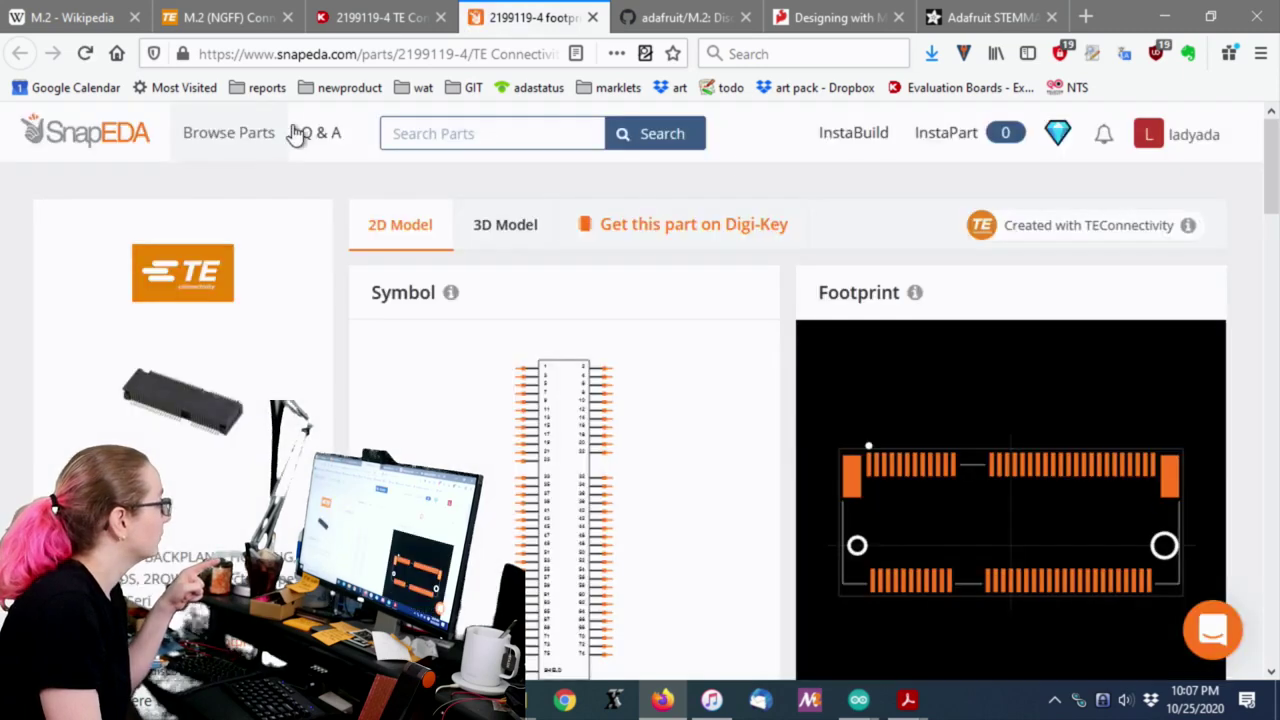
scroll(1128, 277, down, 2)
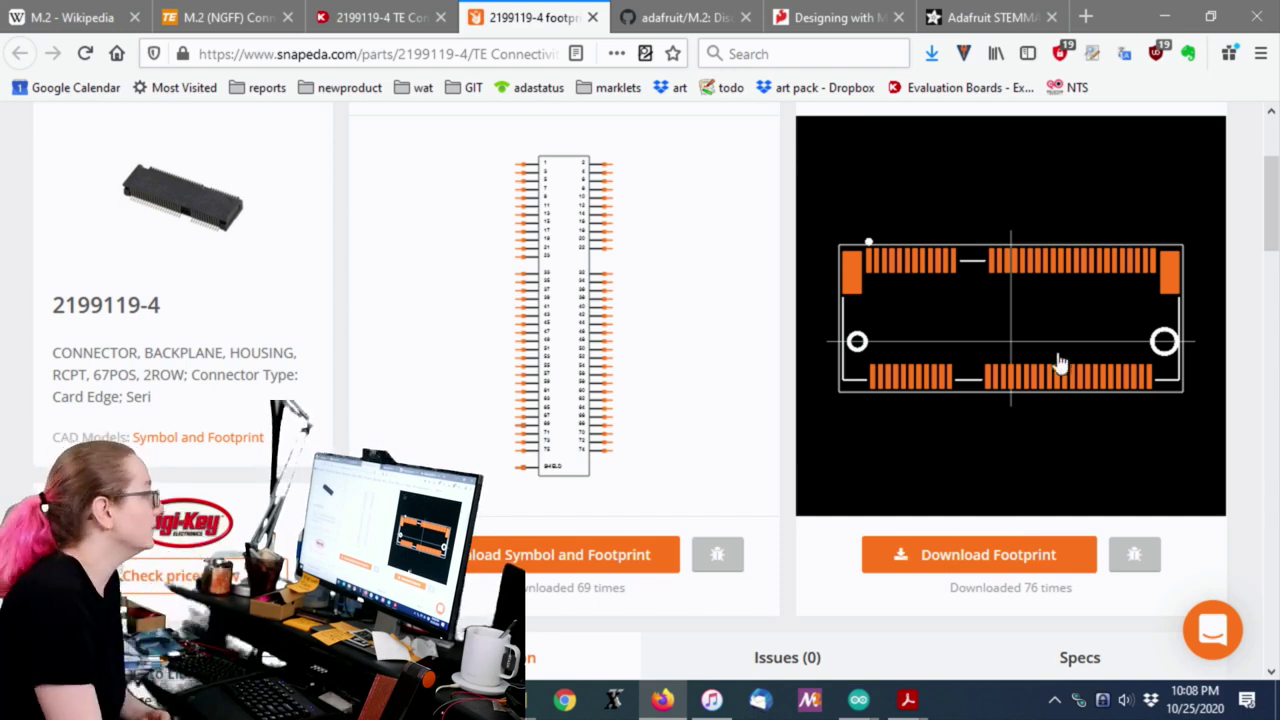
scroll(957, 394, down, 2)
click(603, 462)
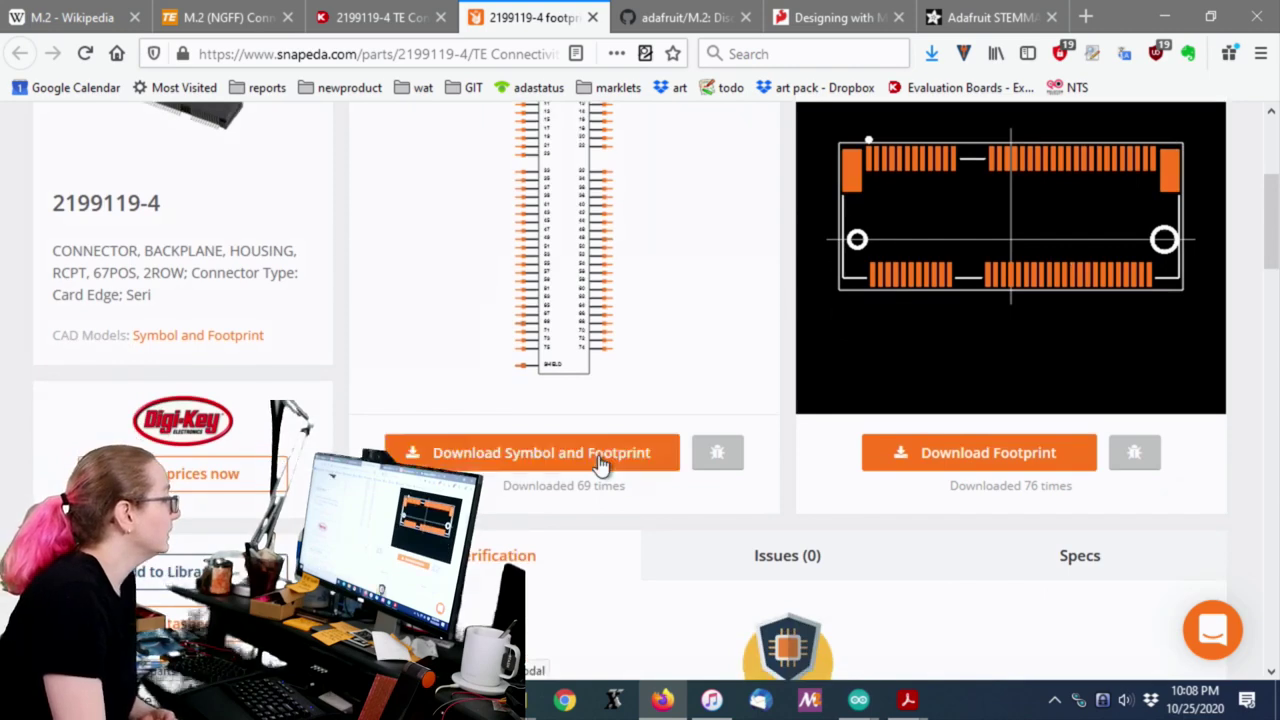
drag(781, 213, 794, 277)
scroll(788, 408, down, 1)
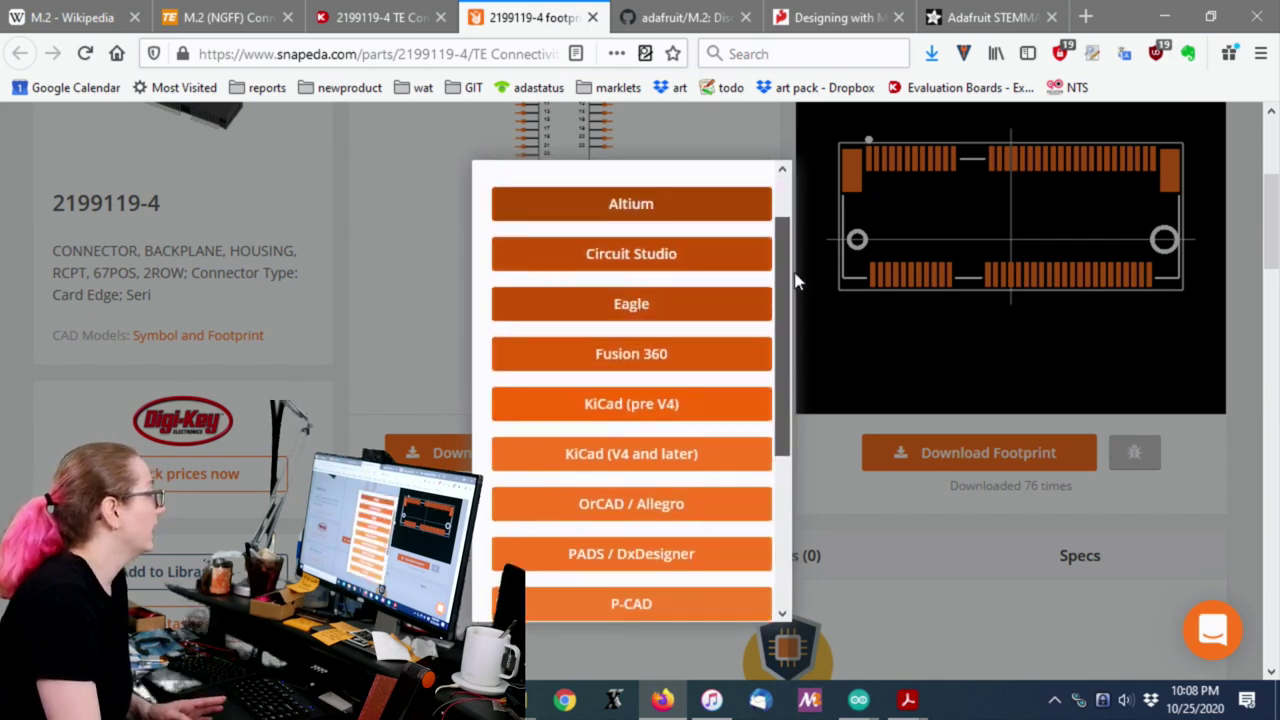
Step: Download the Eagle format and open 2199119-4.lbr from the 2199119-4.zip
click(664, 316)
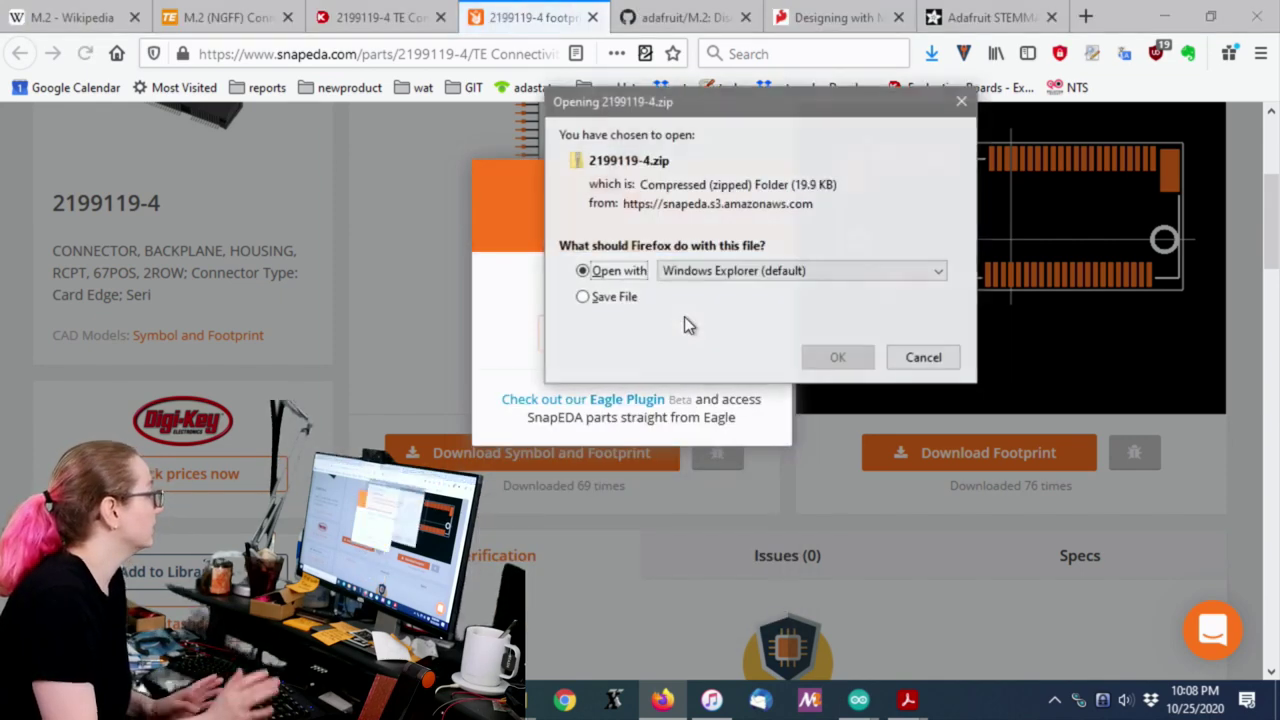
click(836, 357)
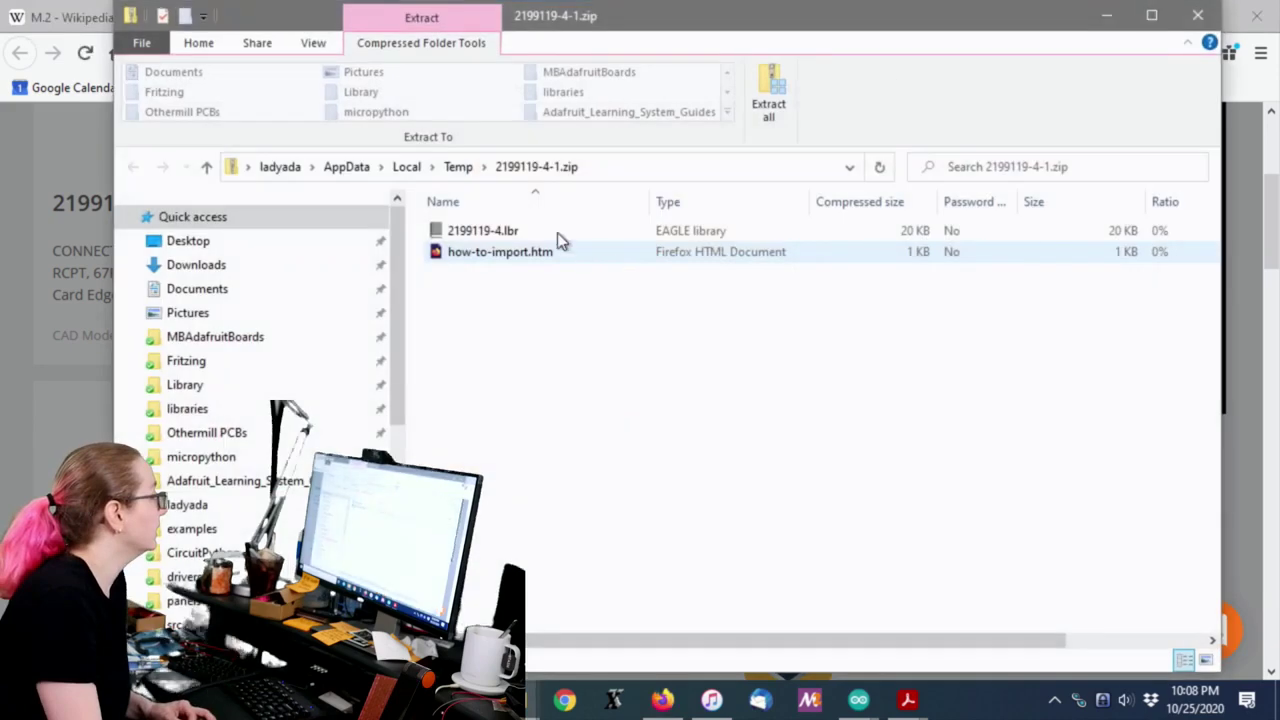
click(500, 232)
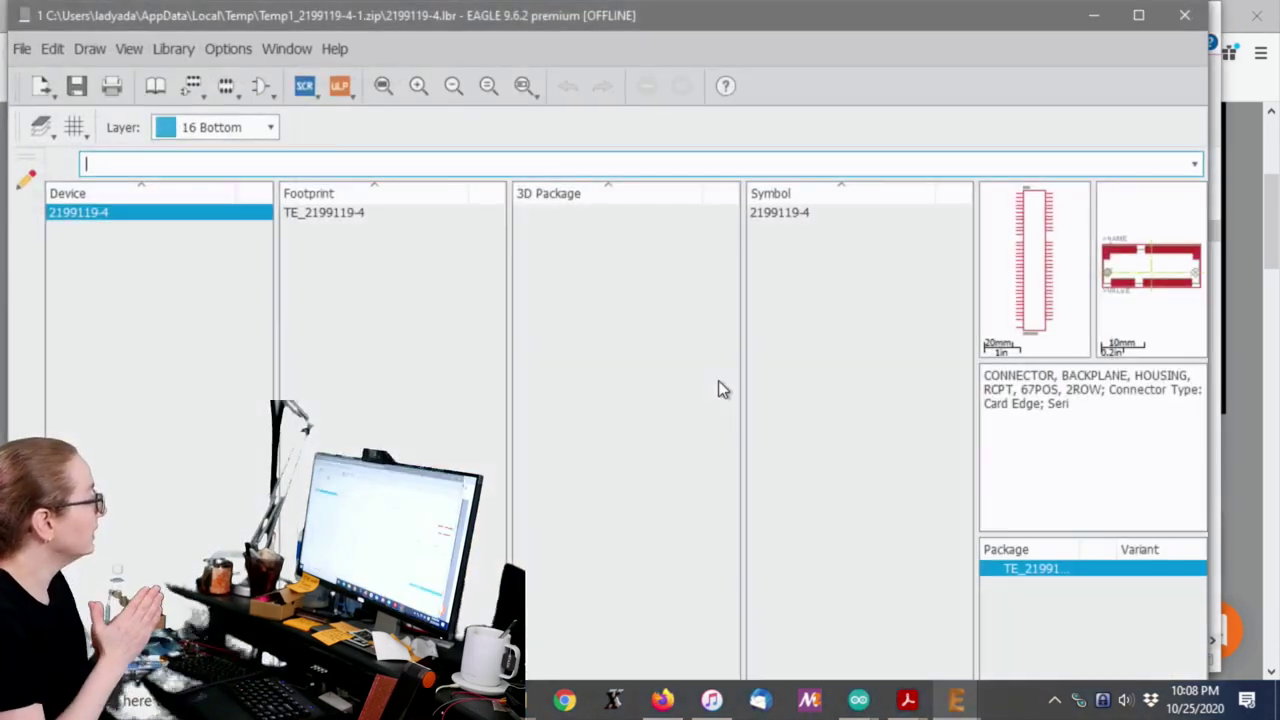
Step: Open the TE_2199119-4 footprint and zoom around its two pad rows and mounting holes
double_click(372, 214)
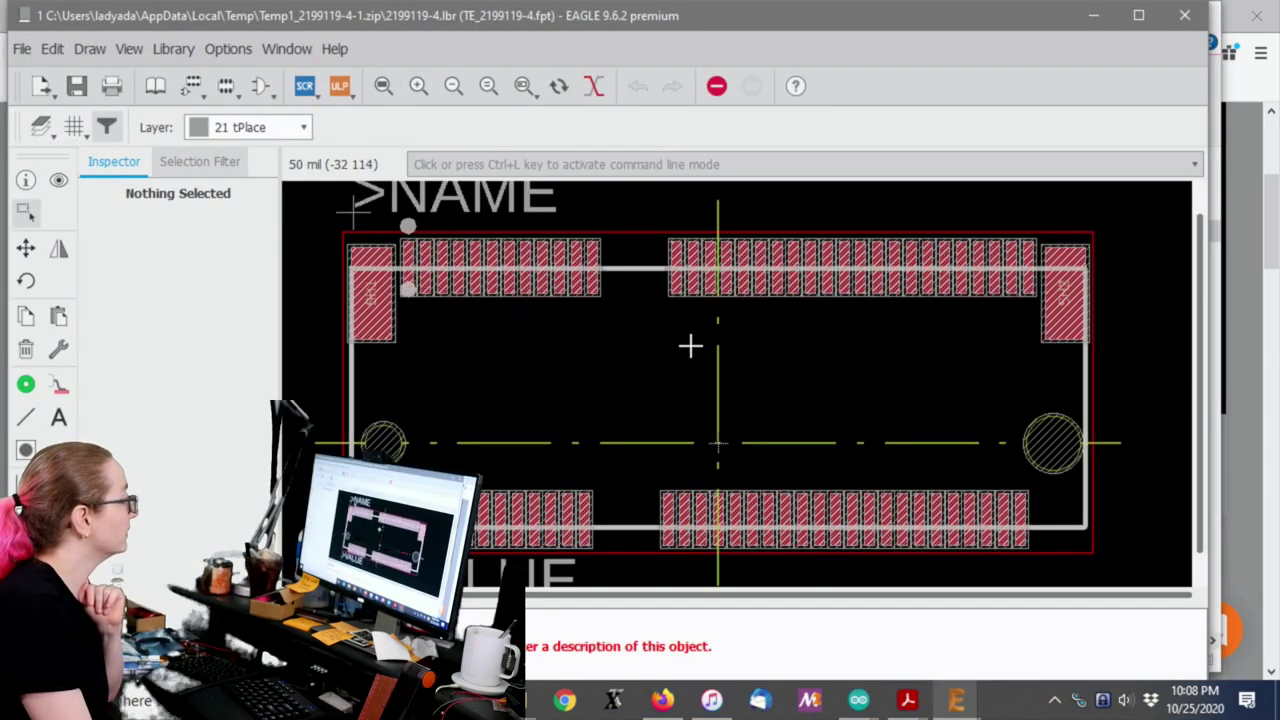
scroll(690, 346, down, 1)
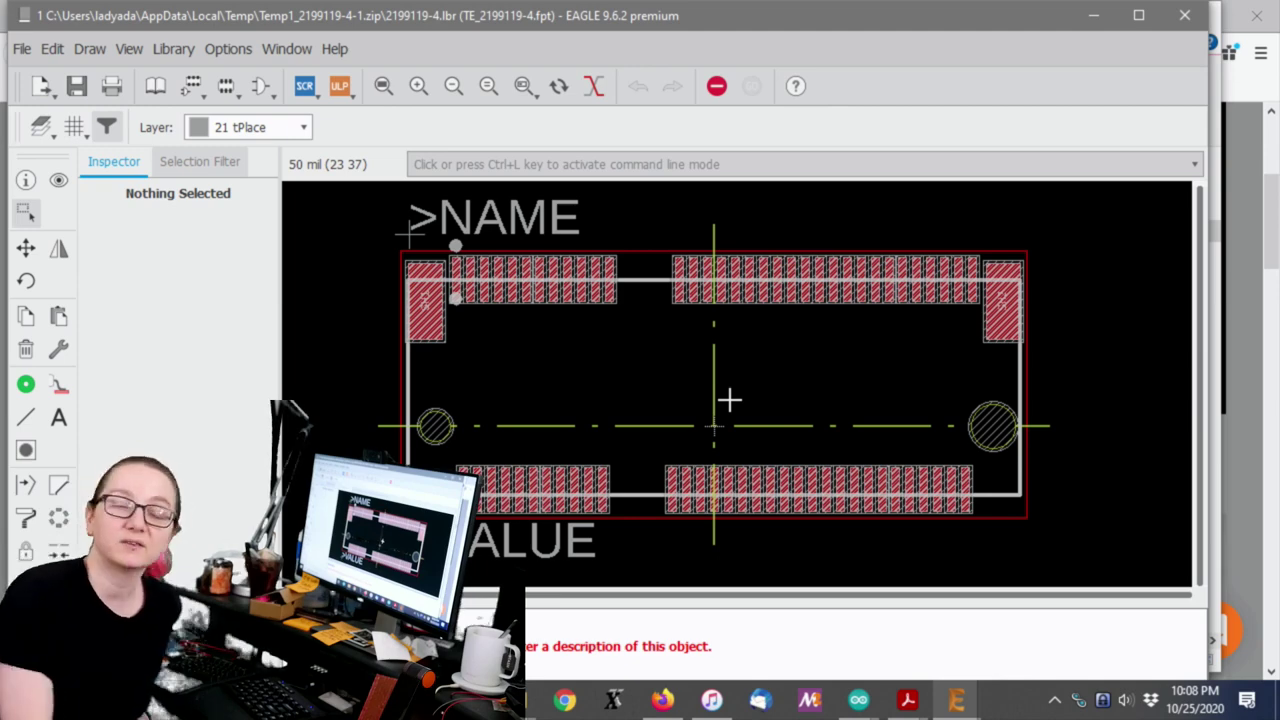
scroll(457, 251, down, 1)
scroll(470, 260, up, 1)
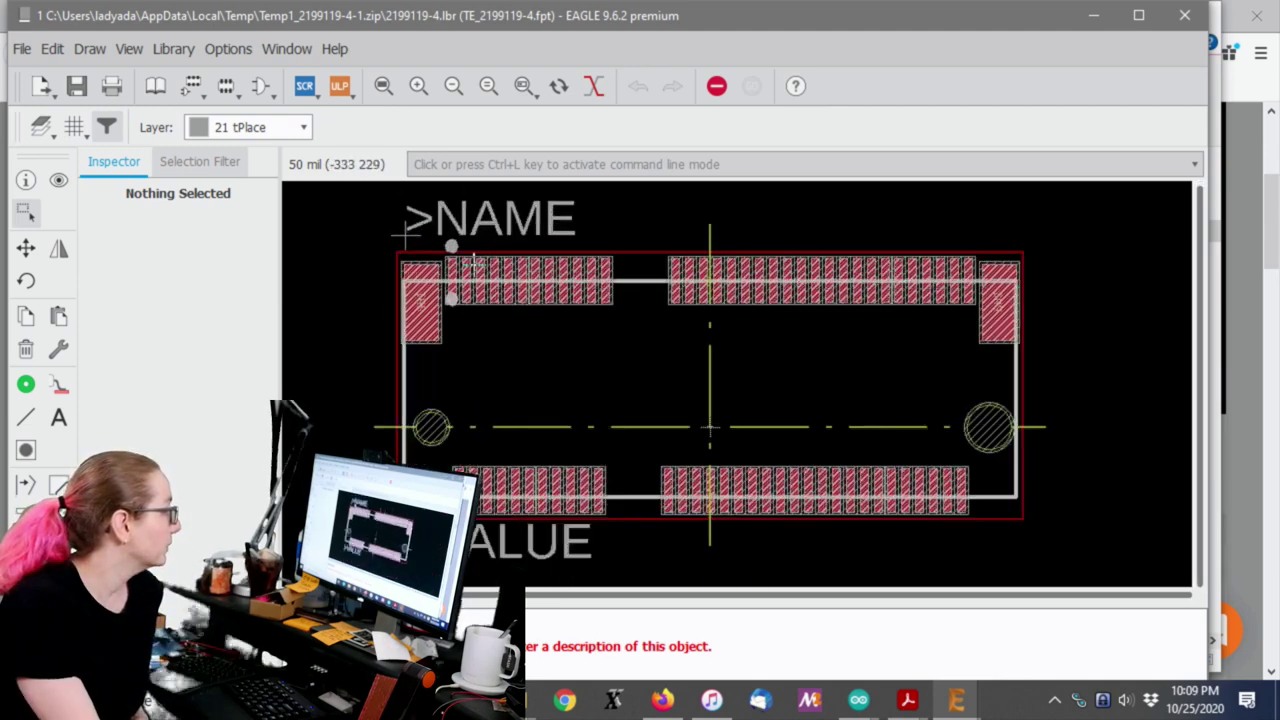
Step: Minimize both EAGLE windows and dismiss the SnapEDA download-finished message
click(1094, 15)
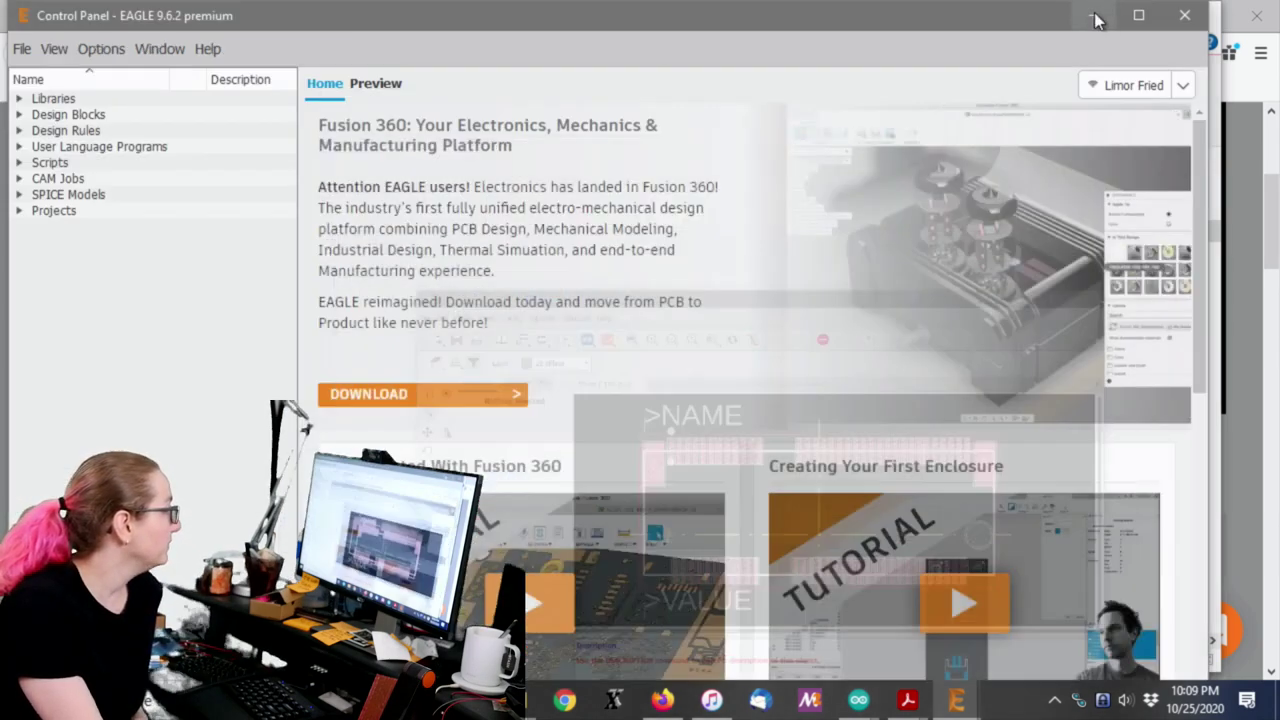
click(1100, 16)
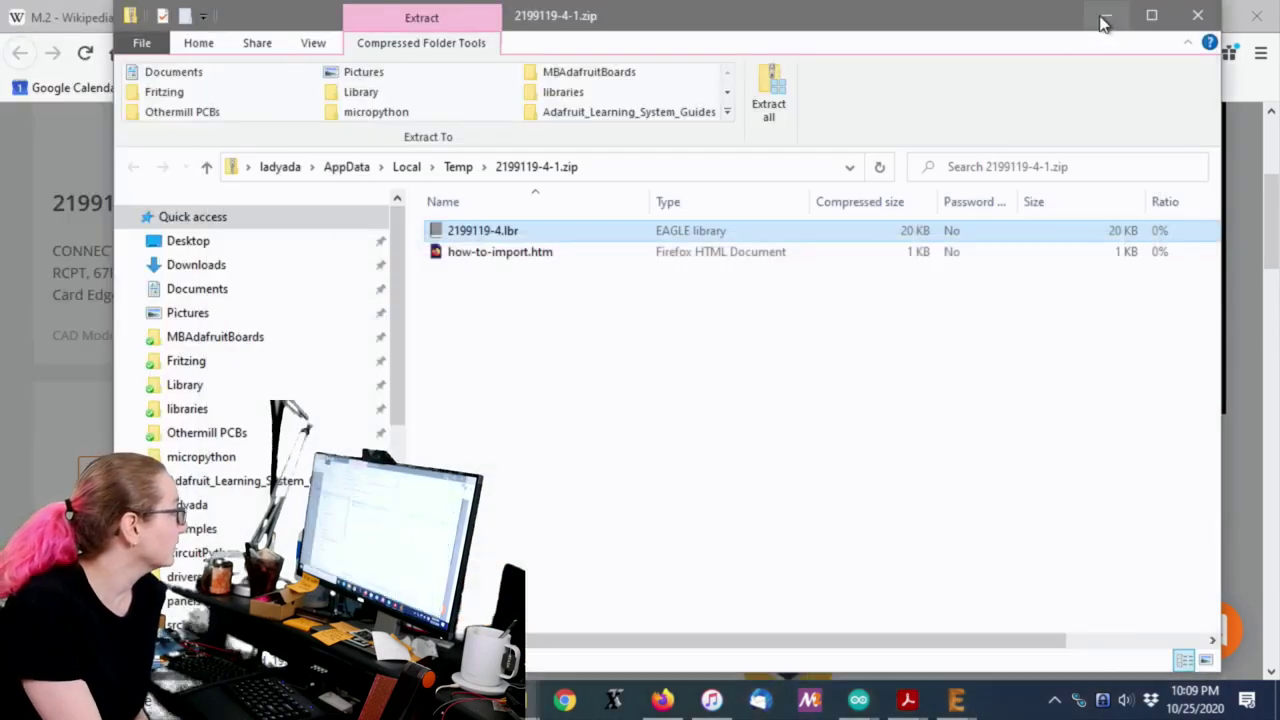
click(5, 85)
click(766, 177)
scroll(774, 343, down, 3)
scroll(774, 343, up, 4)
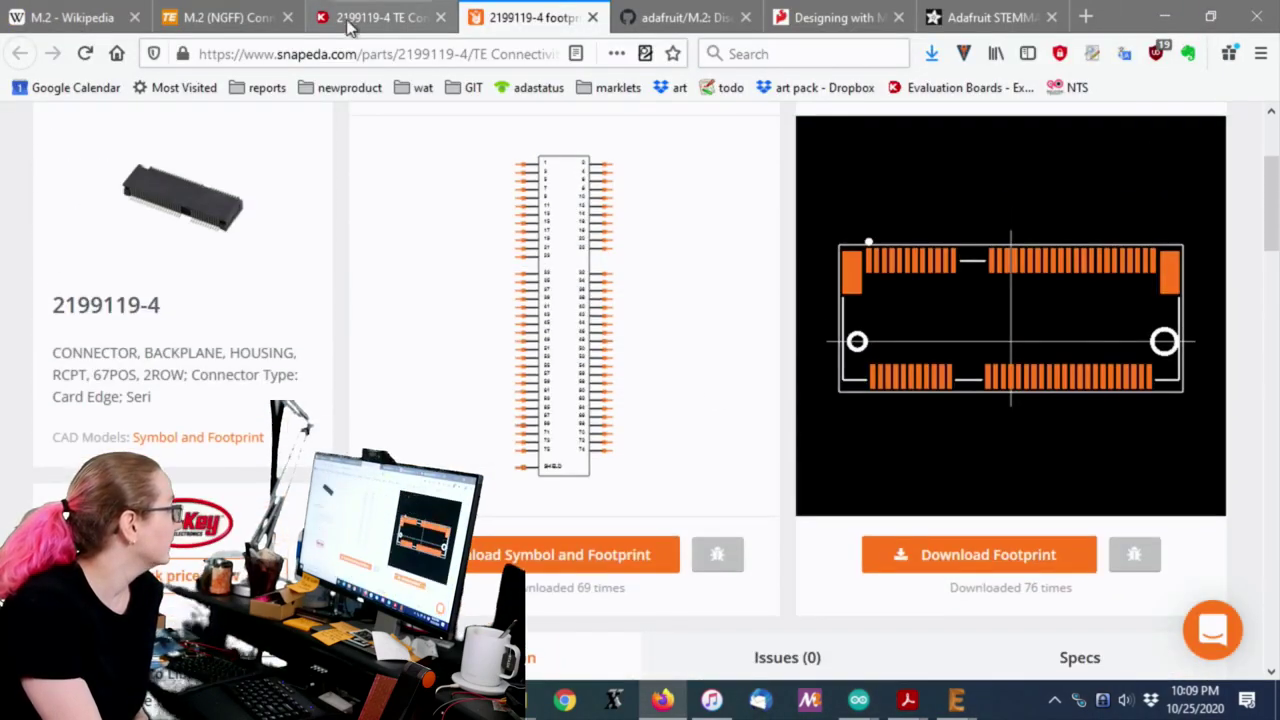
Step: Return to the Digi-Key 2199119-4 tab and scroll to the top of the product page
click(349, 27)
scroll(531, 220, down, 5)
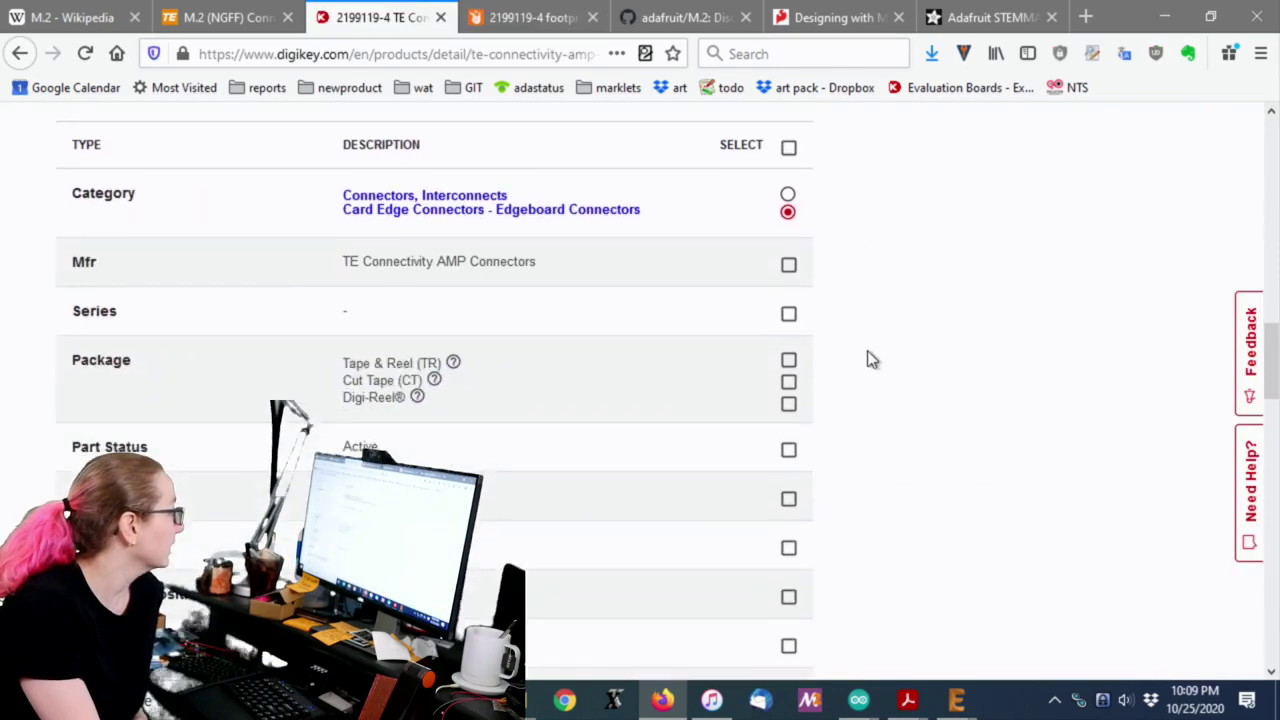
scroll(880, 365, down, 4)
scroll(905, 378, up, 3)
scroll(930, 398, down, 4)
scroll(930, 395, up, 4)
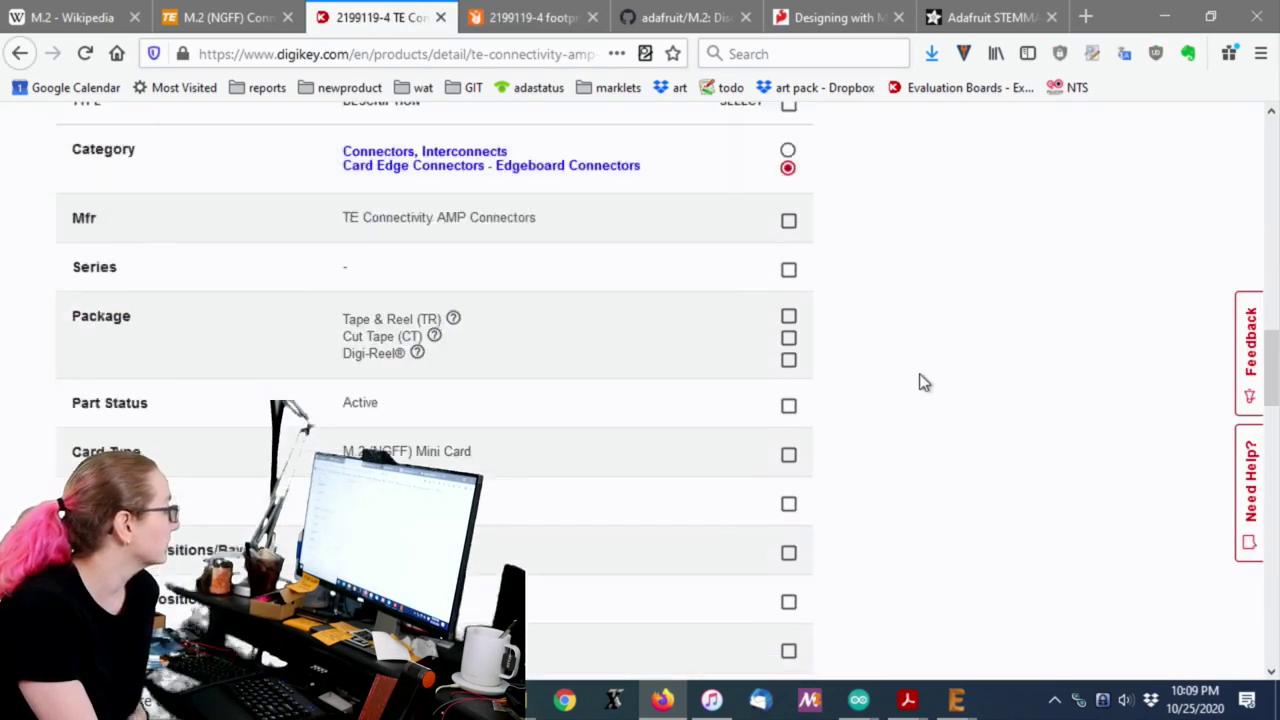
scroll(930, 360, up, 6)
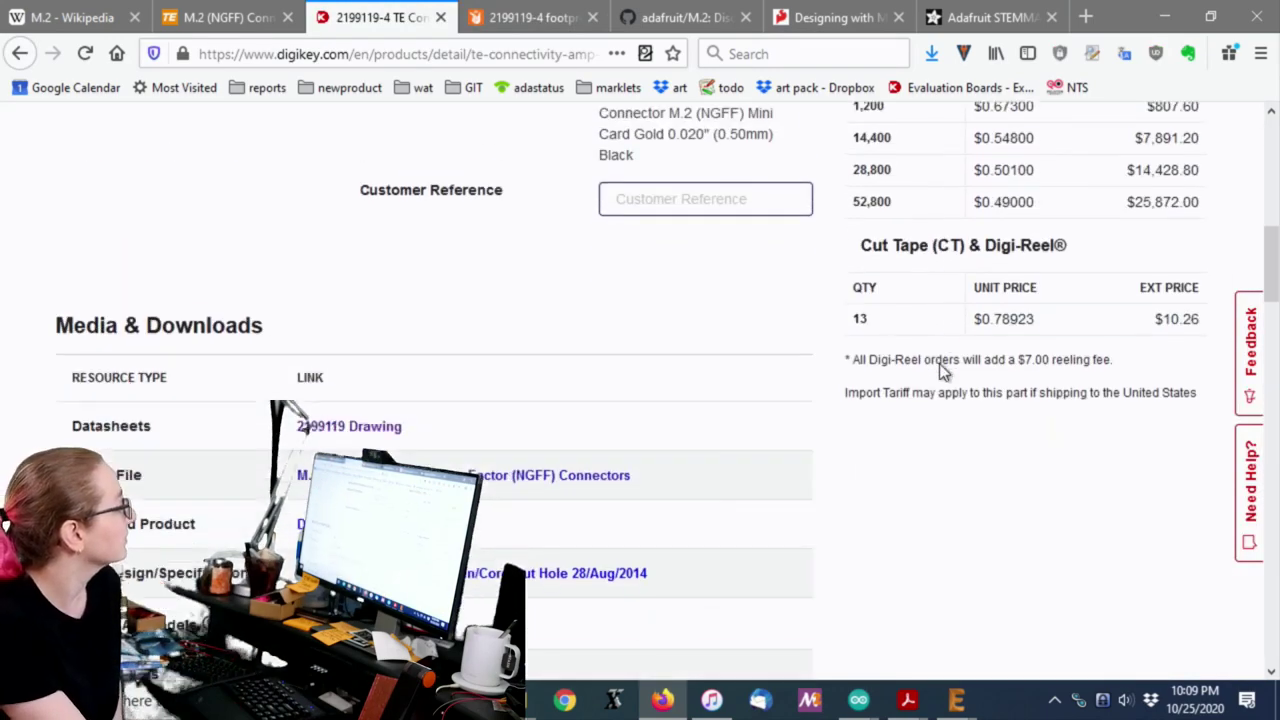
scroll(939, 370, down, 1)
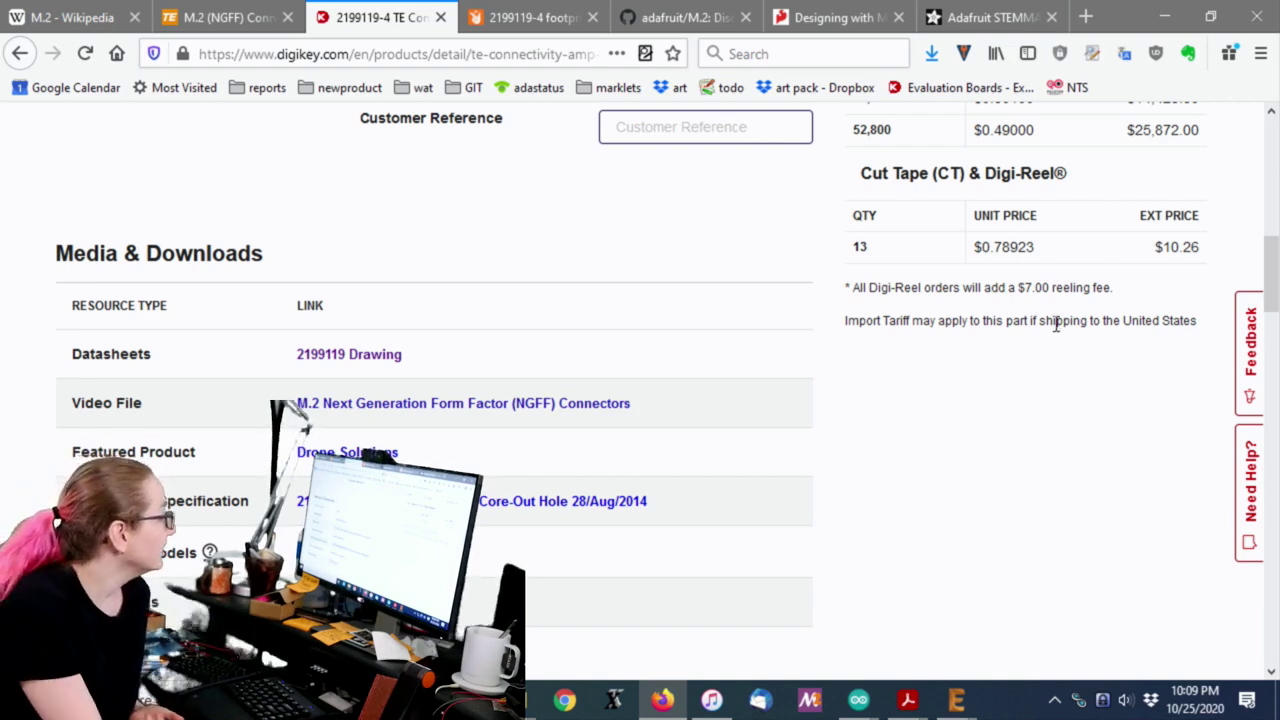
scroll(1091, 346, up, 6)
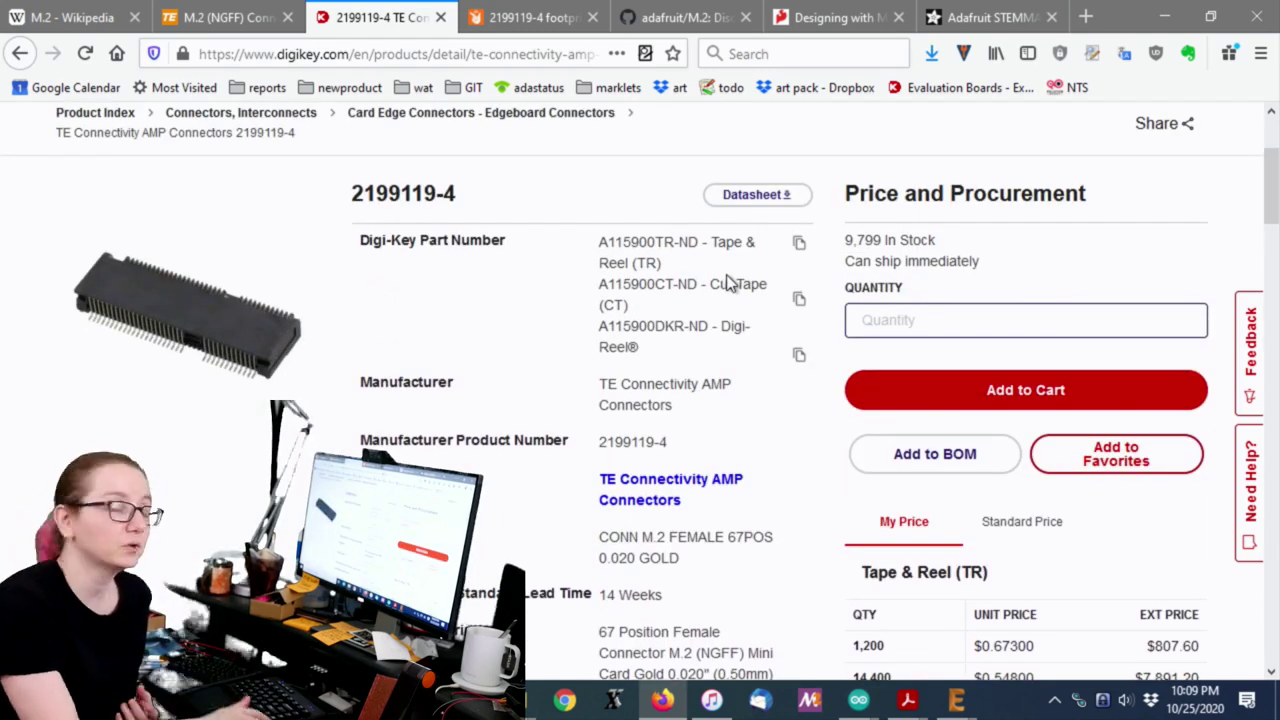
drag(672, 458, 588, 458)
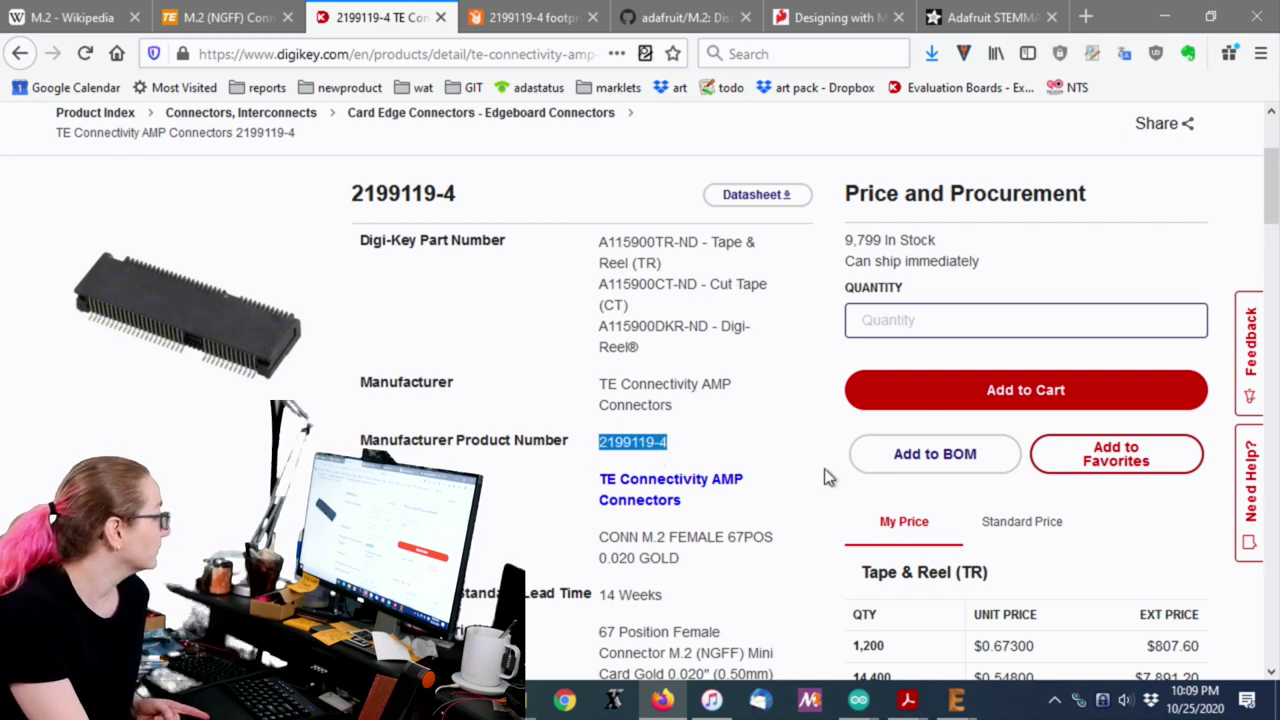